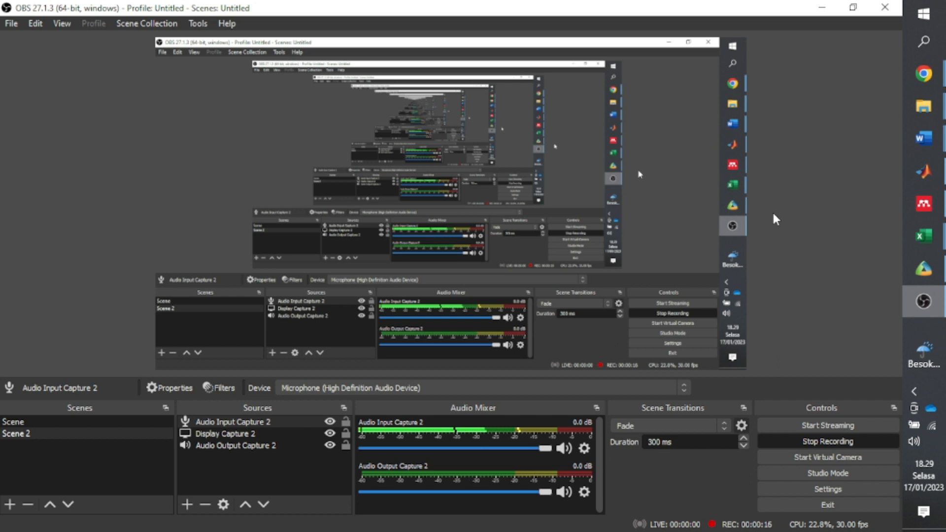
Switch to the Kalkulasi.xlsx workbook in Excel and review the Fc, Luas Area, jumlah site, Bandwidth, Htx and Hrx cells
left_click(925, 245)
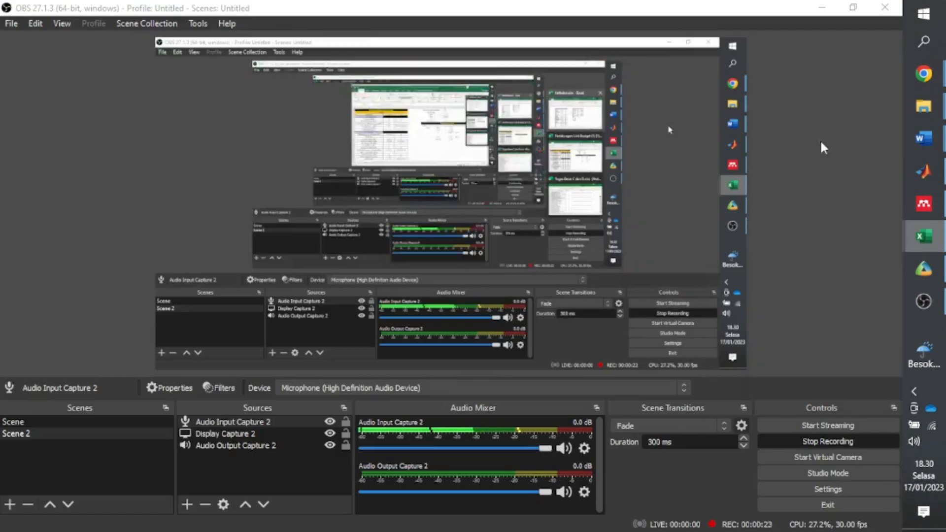
left_click(821, 142)
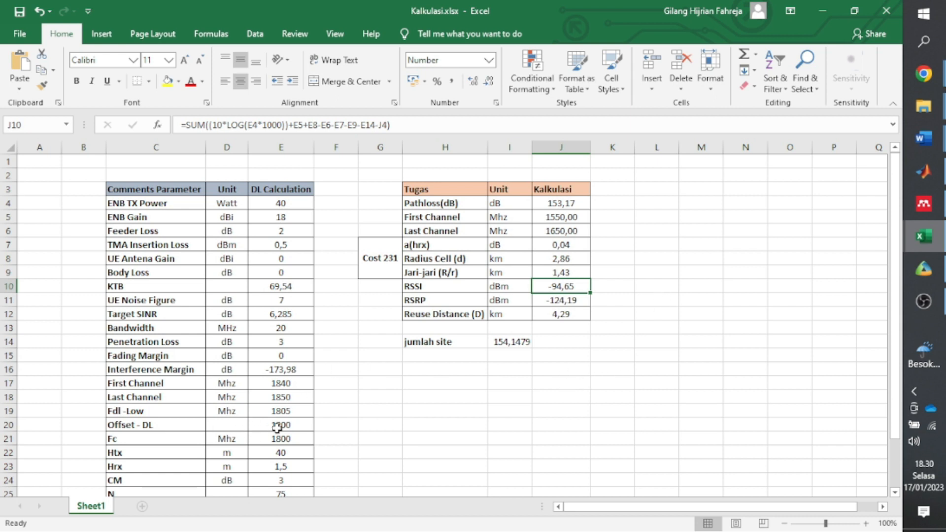
left_click(299, 439)
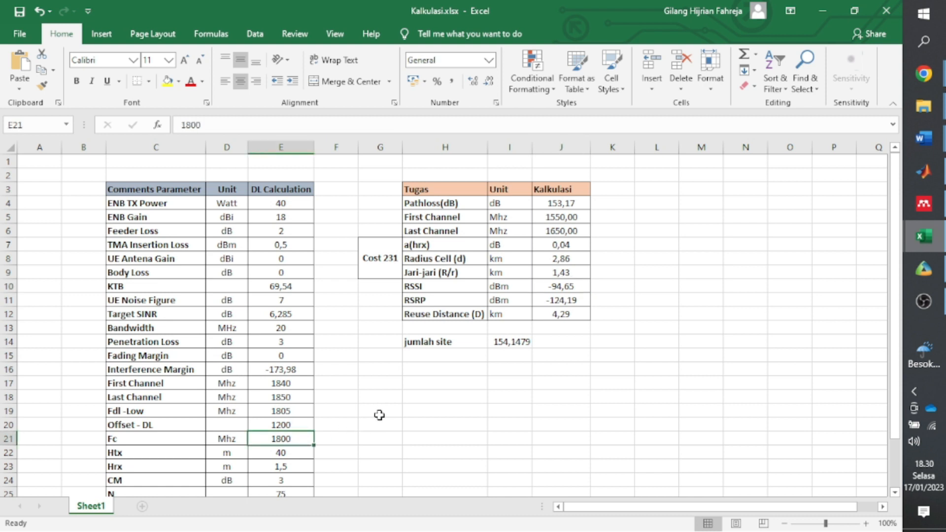
scroll(383, 415, "down", 2)
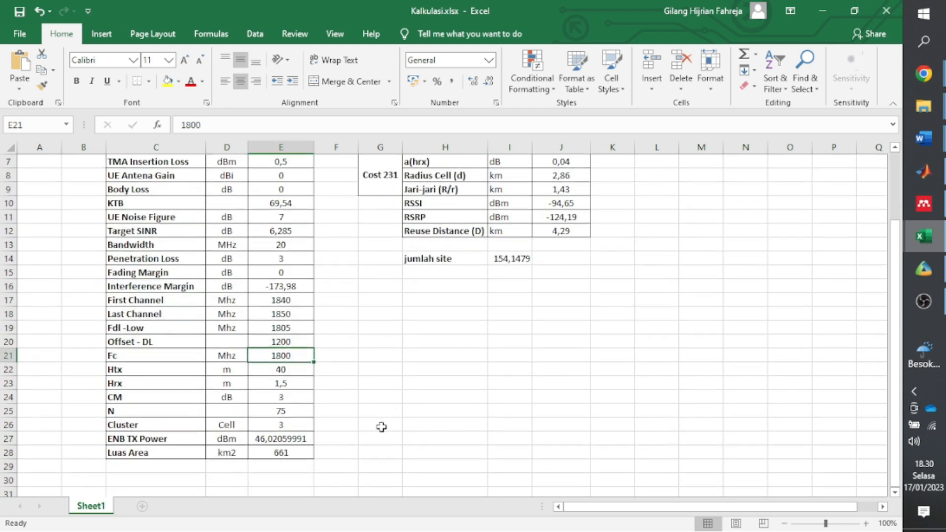
left_click(302, 454)
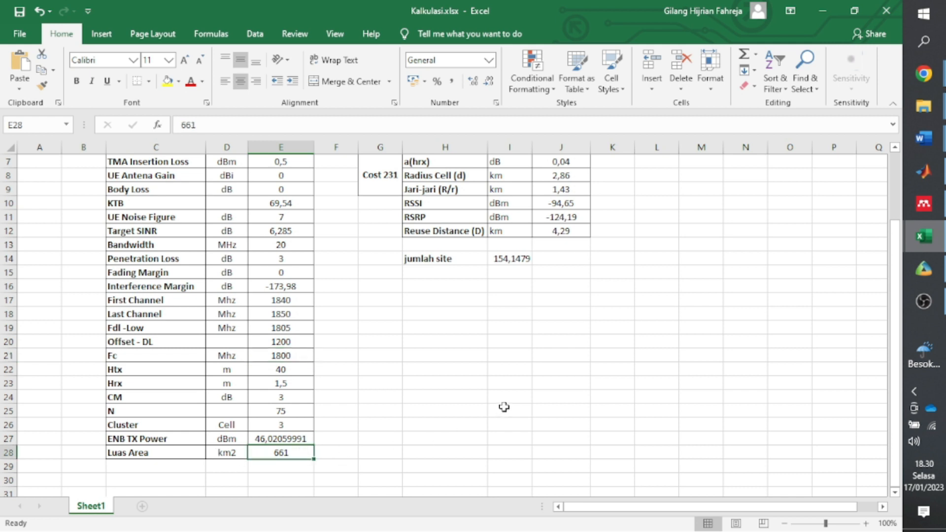
scroll(504, 407, "up", 1)
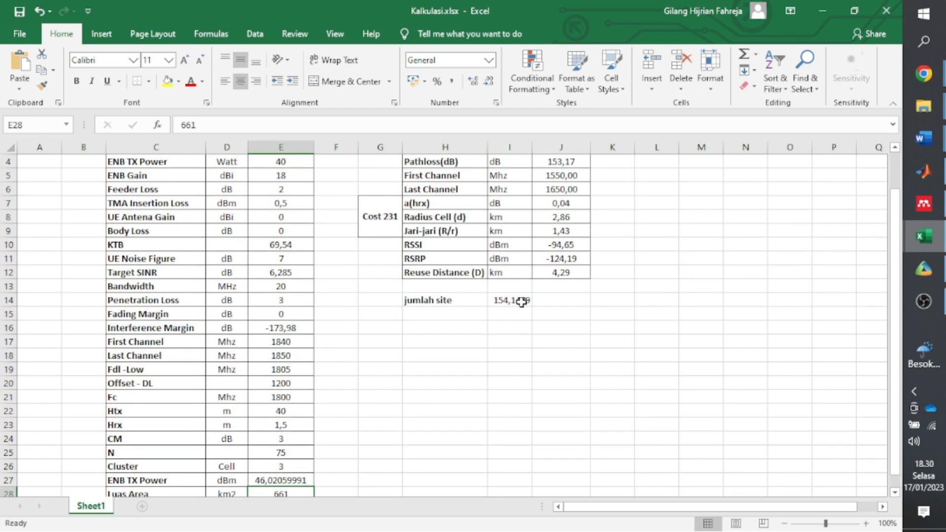
left_click(521, 303)
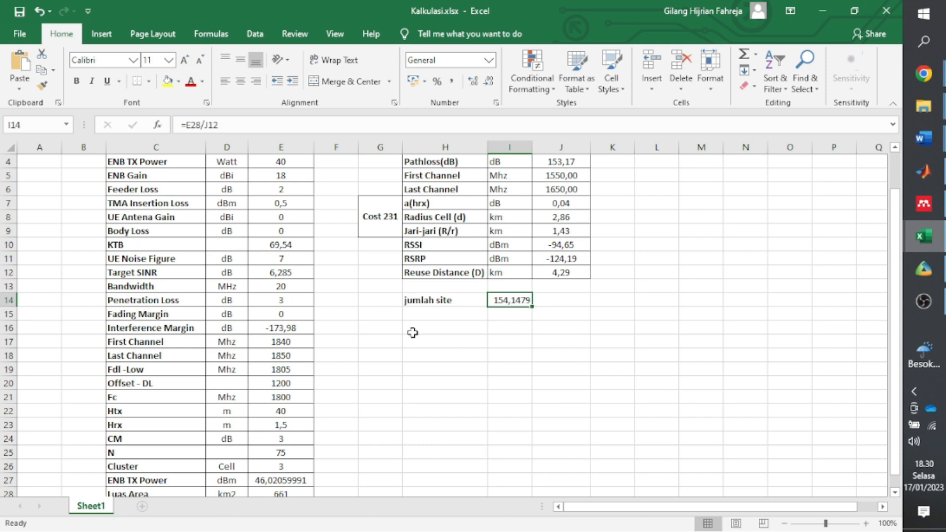
scroll(419, 354, "up", 1)
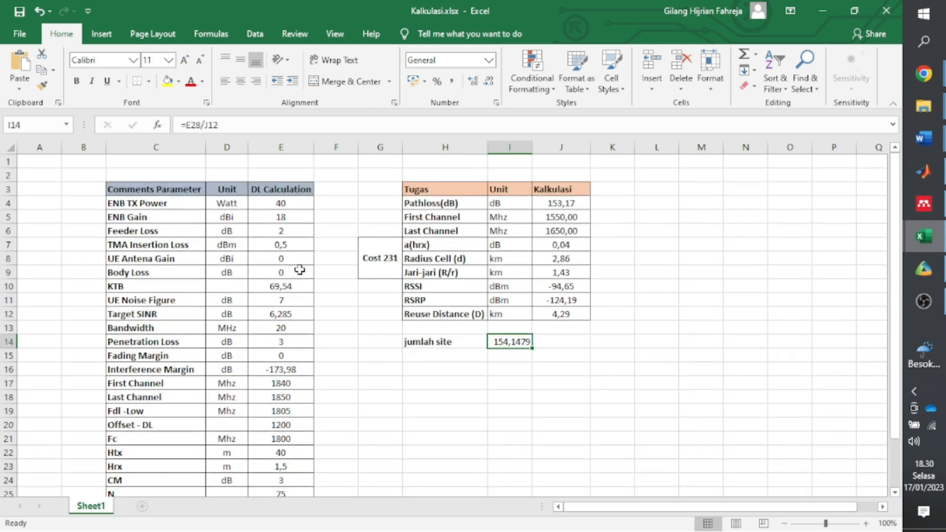
scroll(296, 270, "down", 1)
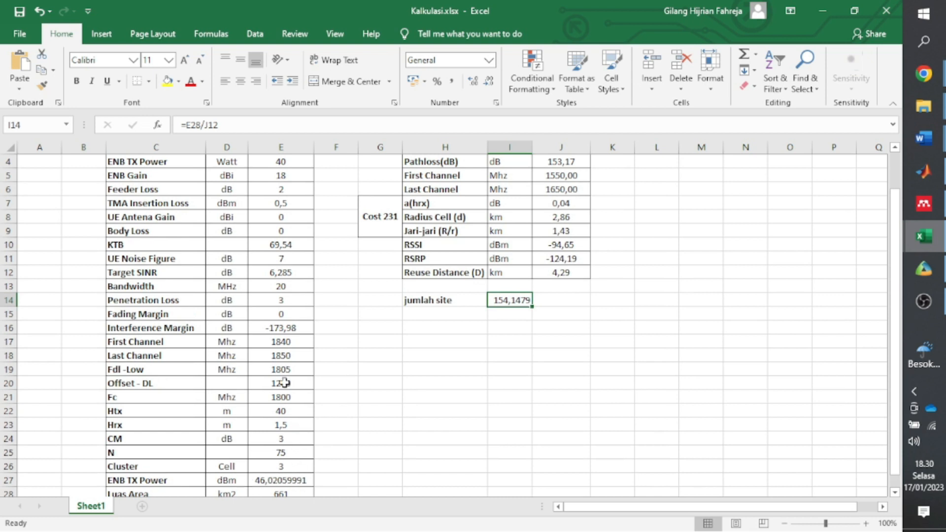
scroll(277, 312, "up", 1)
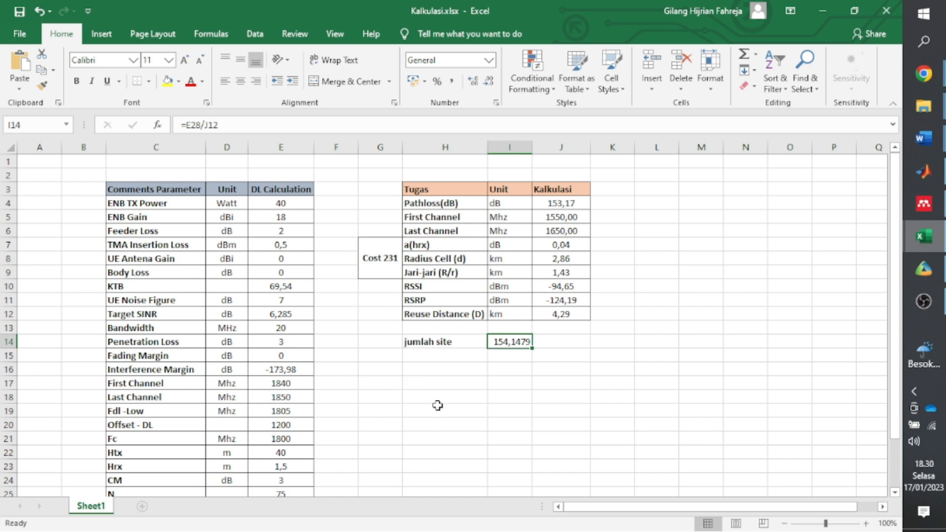
left_click(297, 326)
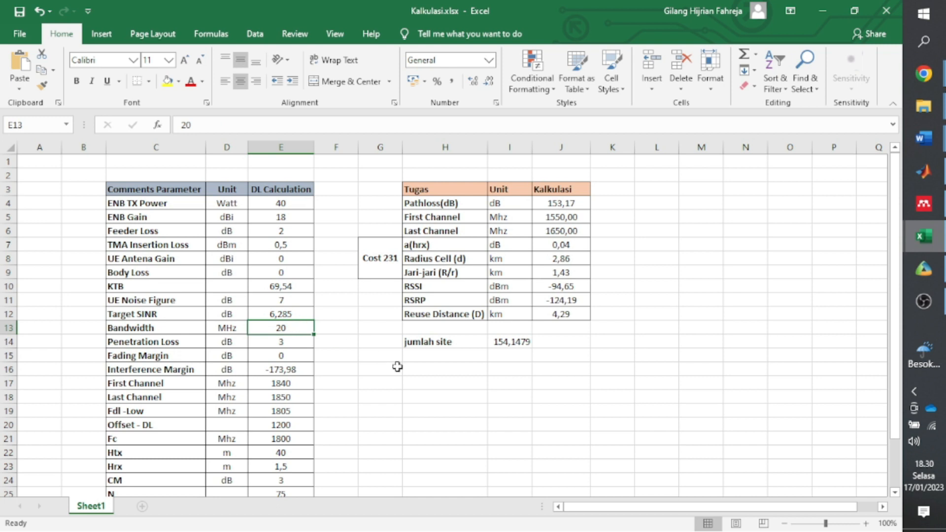
left_click(276, 451)
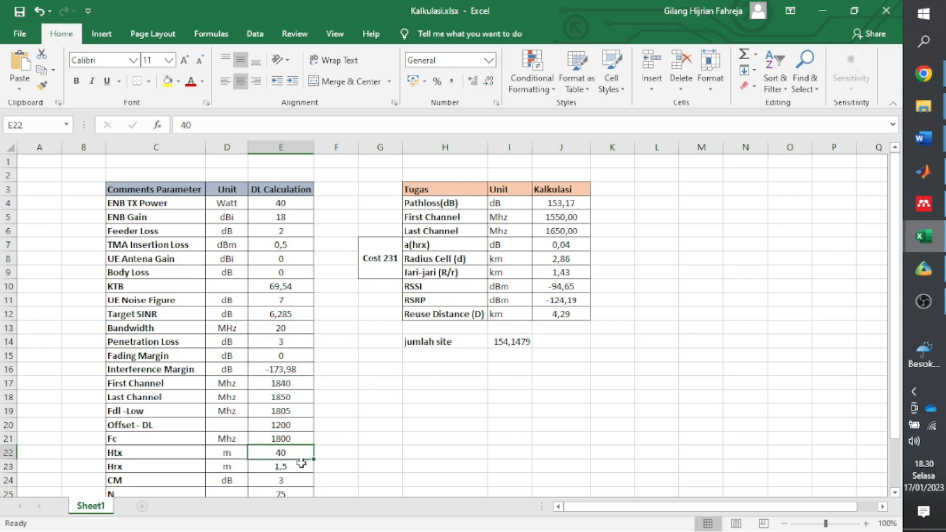
left_click(297, 468)
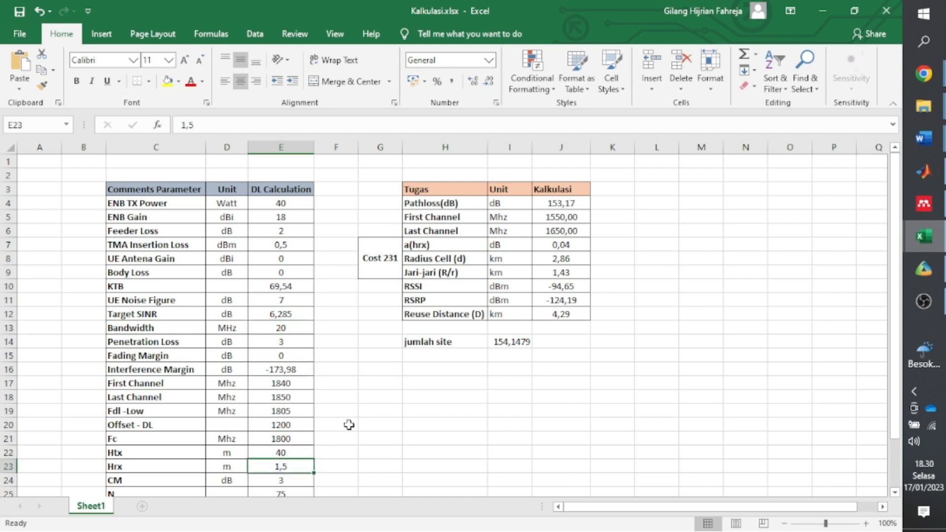
Switch to Atoll and create a new document from the LTE project template
left_click(924, 268)
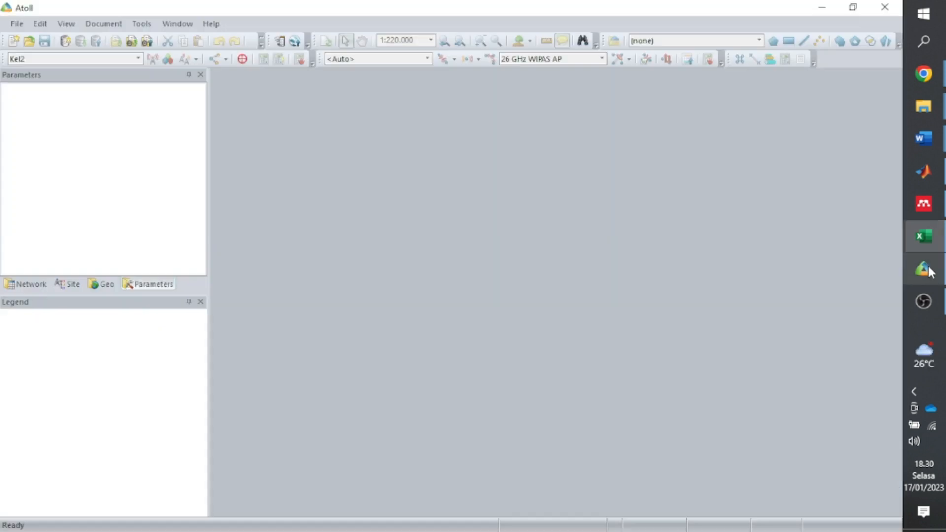
left_click(18, 25)
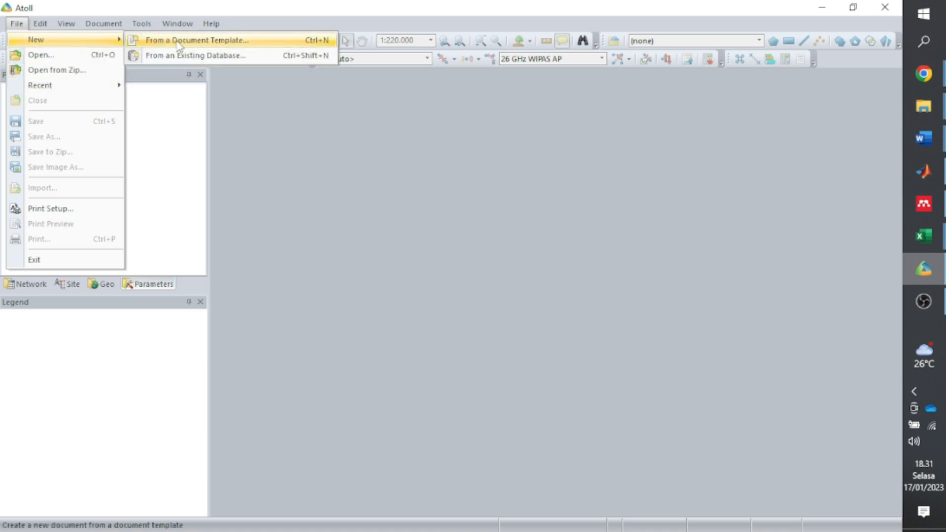
left_click(179, 47)
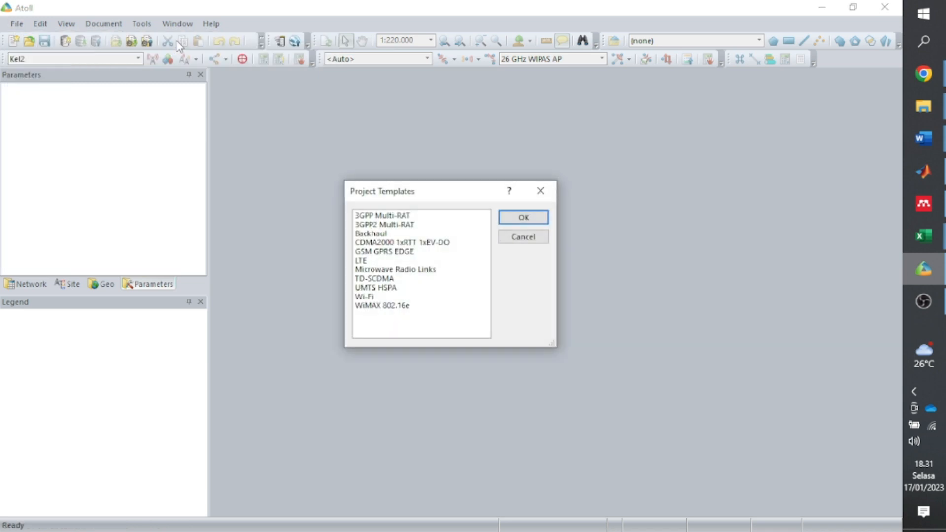
left_click(365, 261)
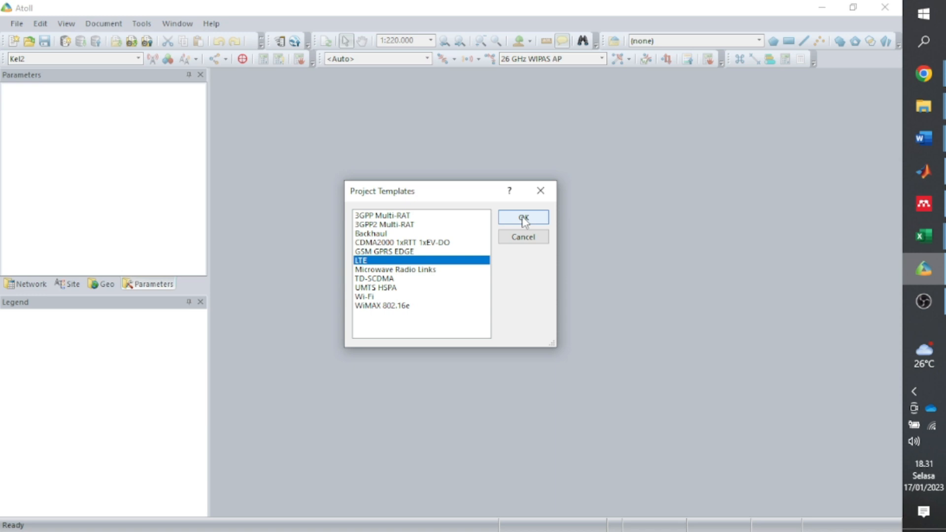
left_click(524, 219)
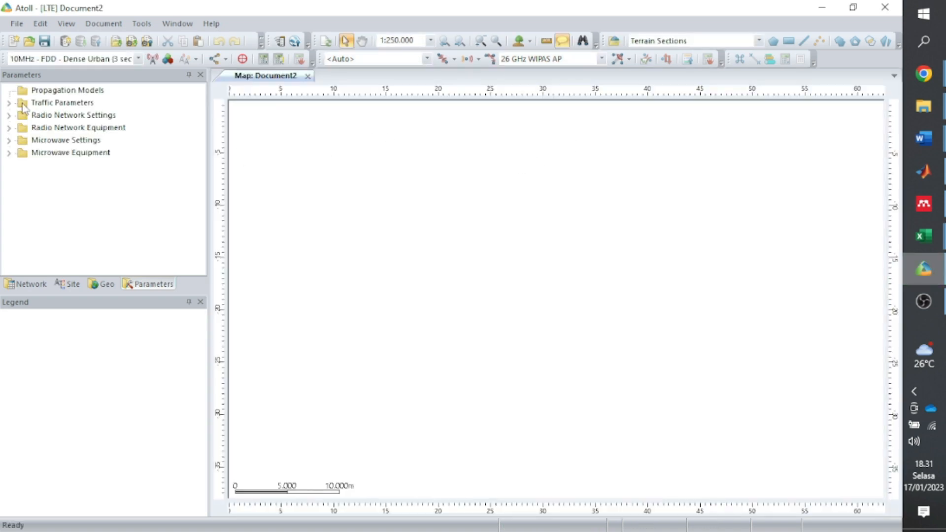
Import index.txt from the inner height folder under 6. Skripsi, Data Atoll, data clutter as Altitudes data
left_click(16, 23)
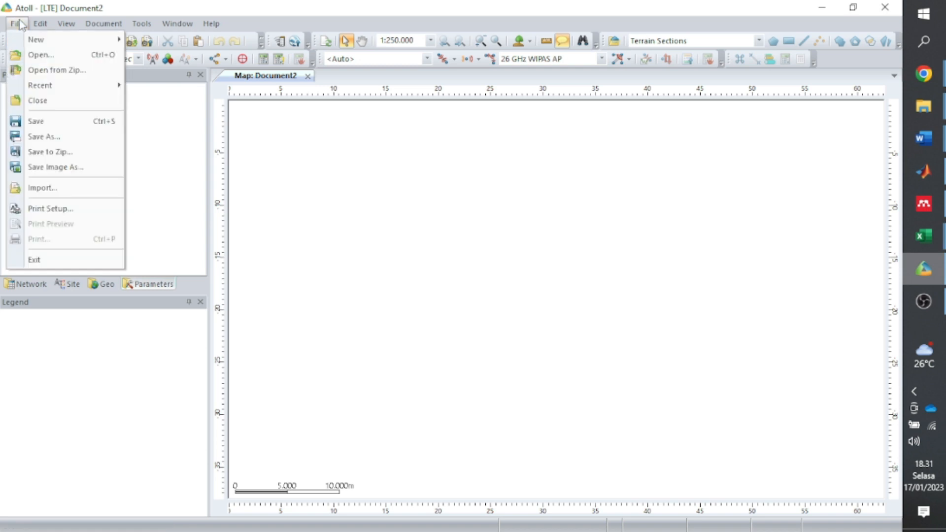
left_click(72, 189)
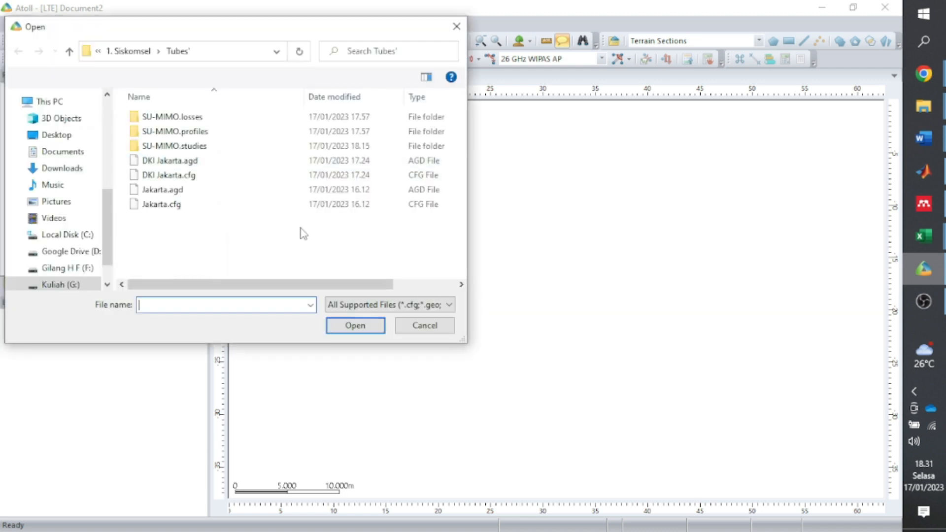
left_click(128, 51)
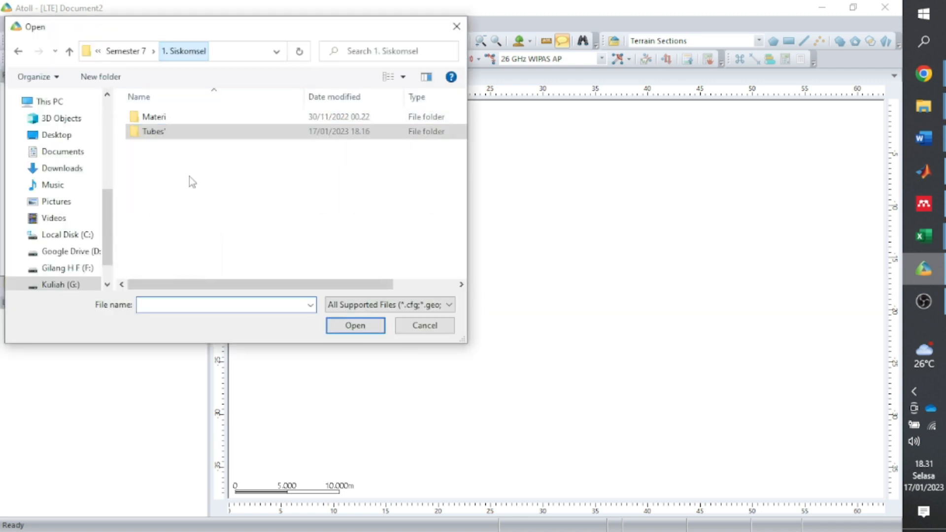
left_click(129, 51)
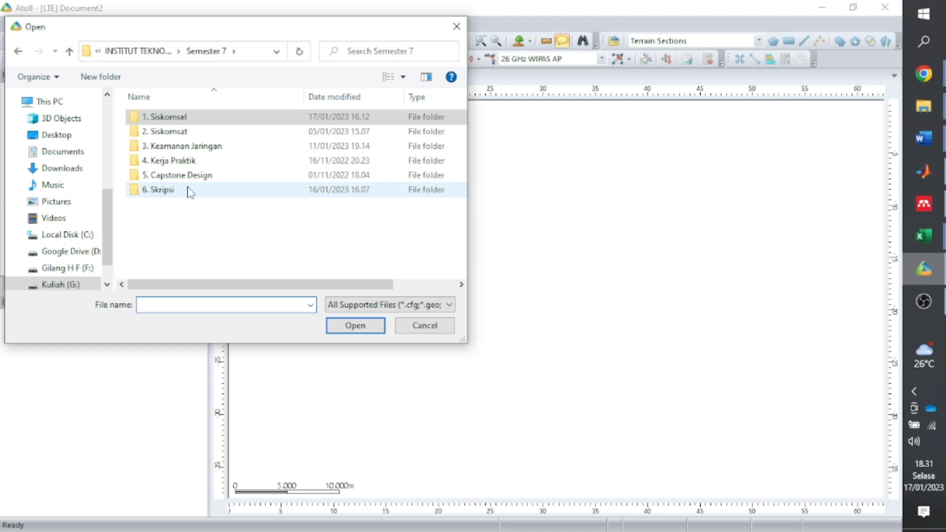
left_click(191, 191)
double_click(180, 113)
double_click(190, 121)
double_click(190, 120)
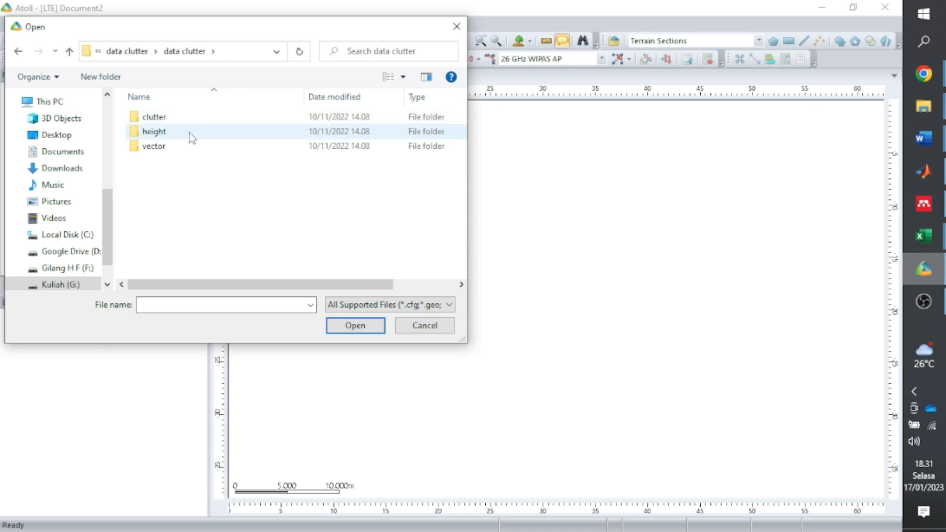
double_click(190, 132)
double_click(196, 119)
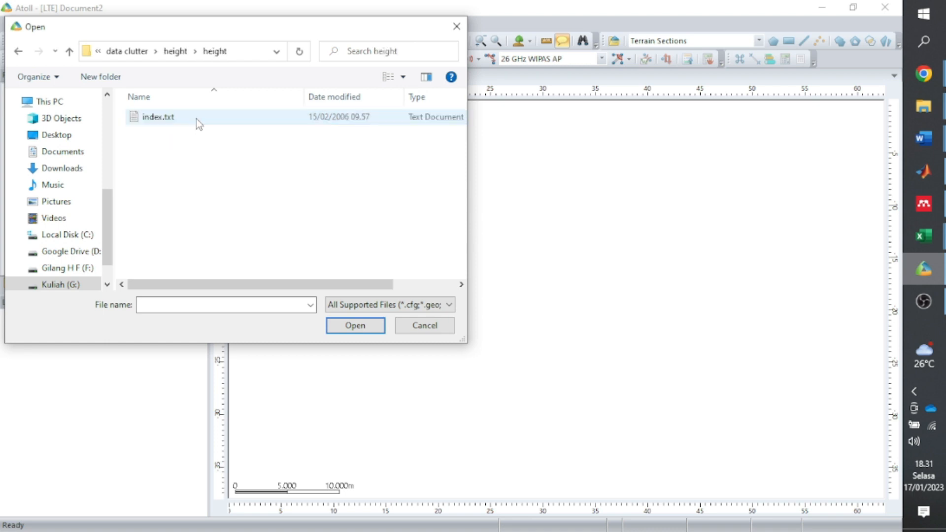
double_click(196, 119)
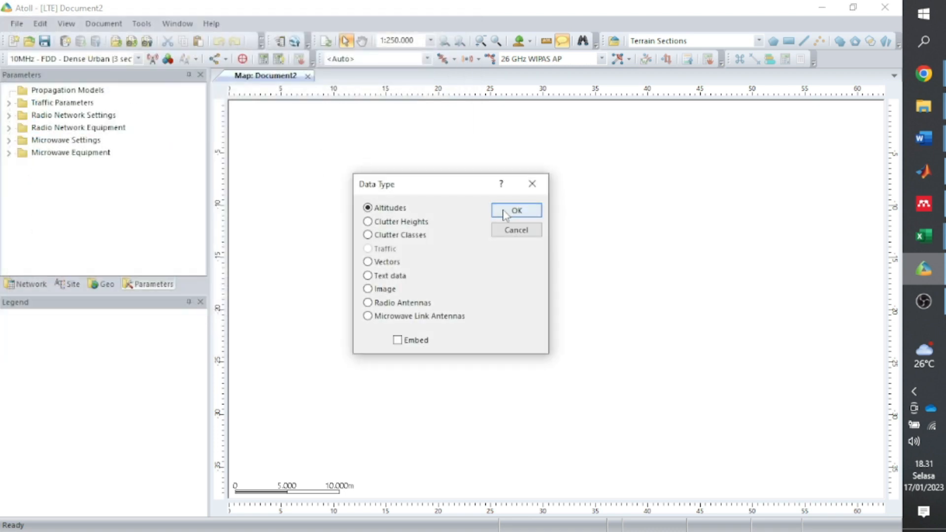
left_click(505, 215)
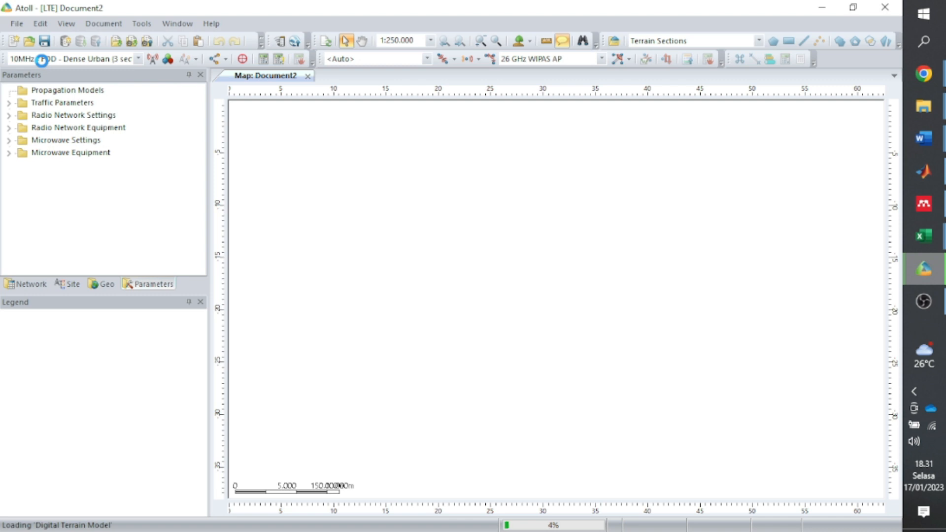
Import index.txt from the clutter folder inside data clutter as Clutter Classes data
left_click(17, 25)
left_click(59, 188)
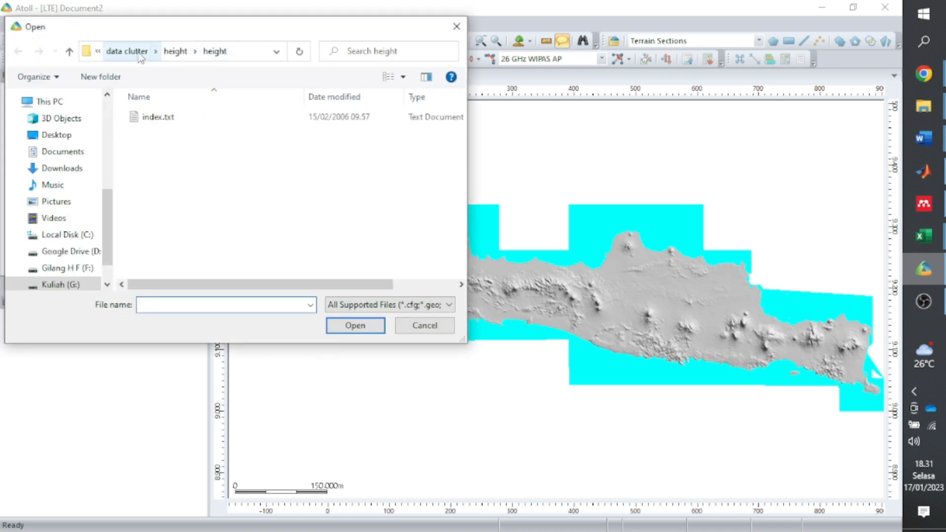
left_click(139, 54)
double_click(176, 116)
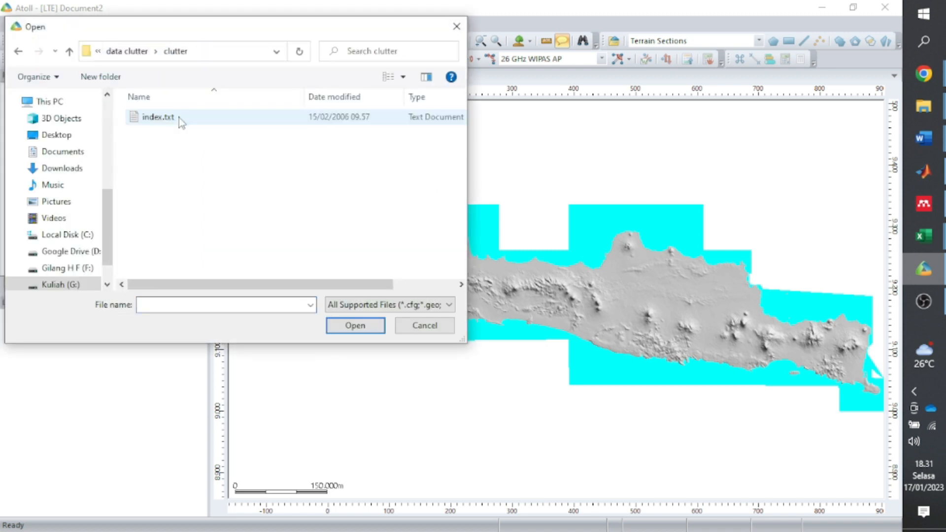
double_click(179, 118)
left_click(393, 236)
left_click(510, 213)
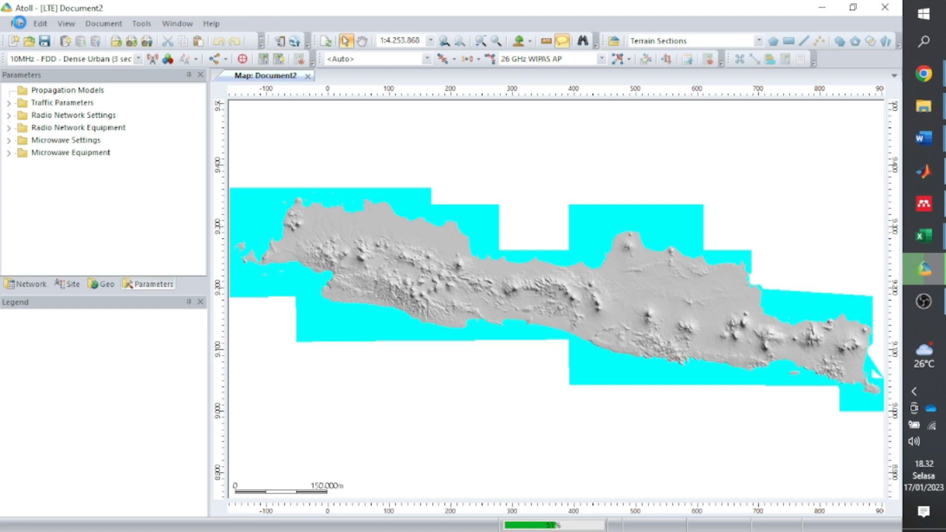
Import the same index.txt from the clutter folder again as Clutter Heights data
left_click(17, 23)
left_click(73, 188)
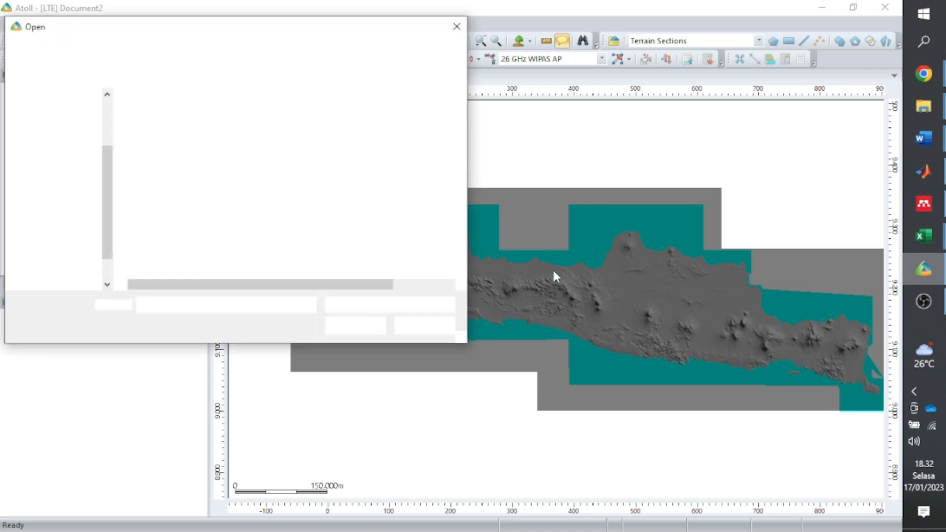
double_click(175, 121)
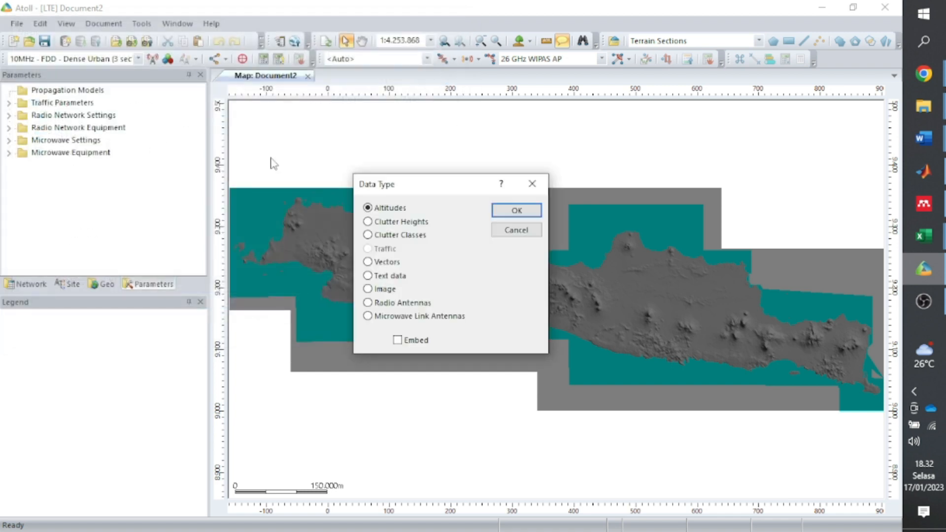
left_click(423, 223)
left_click(516, 211)
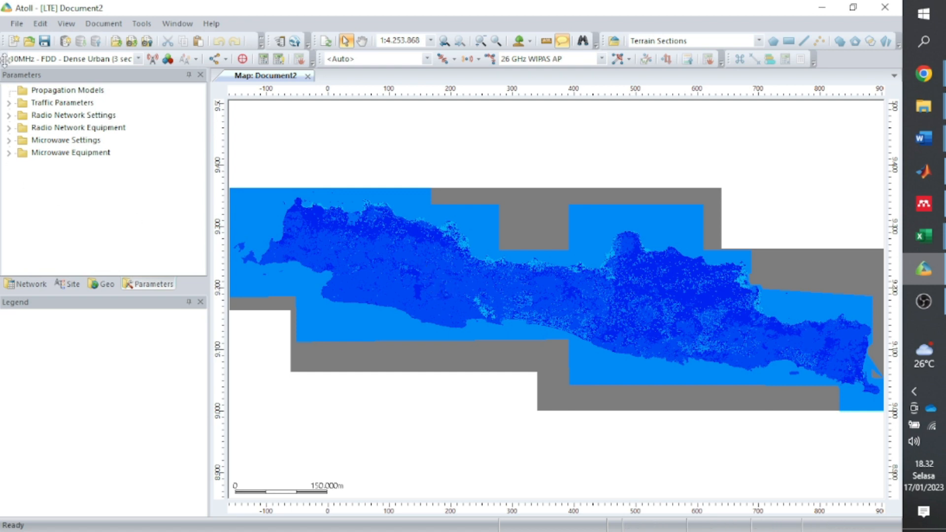
Import VJAWA_Jalan1.TAB and VJAWA_Jalan2.TAB from the map jawa folder in Data Atoll as vector data into Geo
left_click(17, 23)
left_click(68, 187)
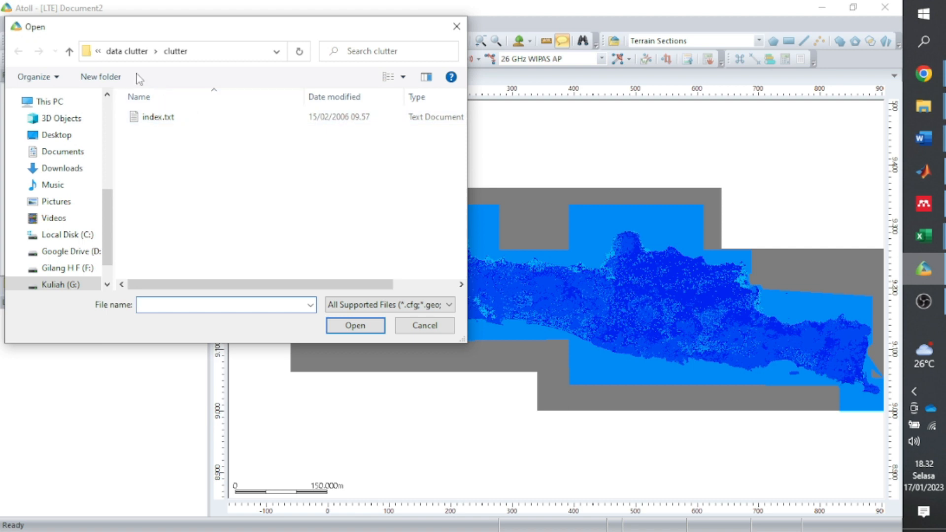
left_click(126, 53)
left_click(126, 53)
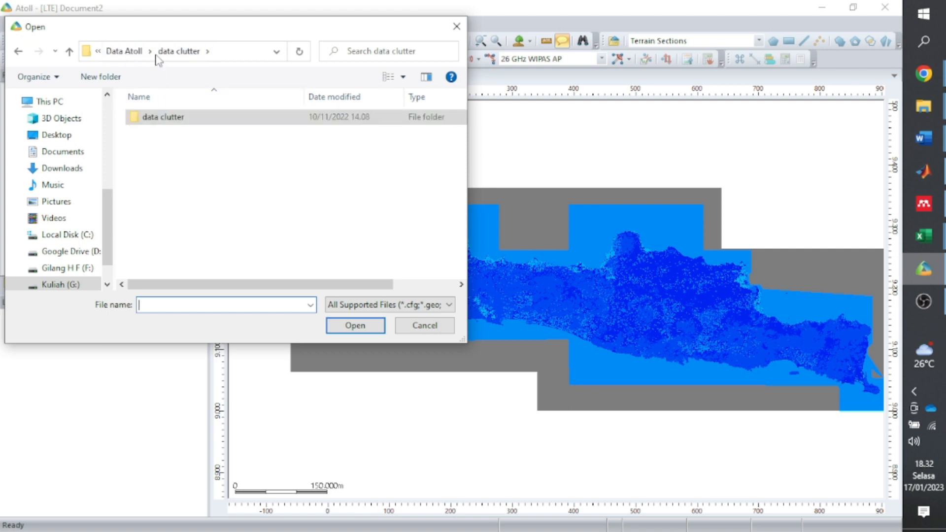
left_click(125, 51)
left_click(188, 133)
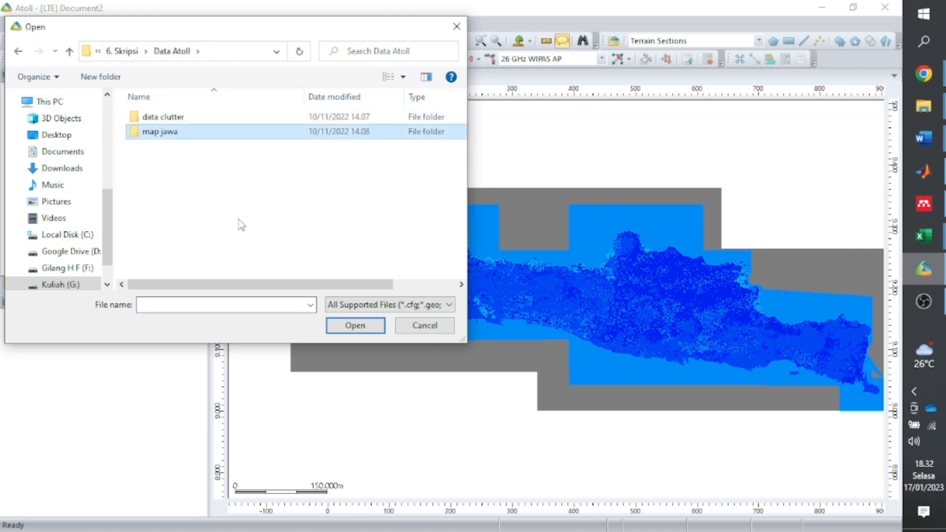
key("Return")
left_click_drag(234, 188, 247, 132)
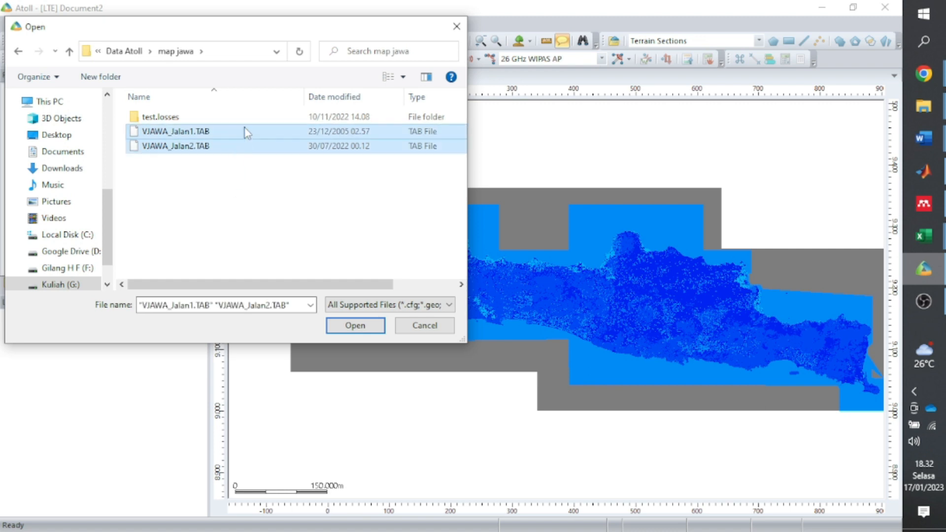
key("Return")
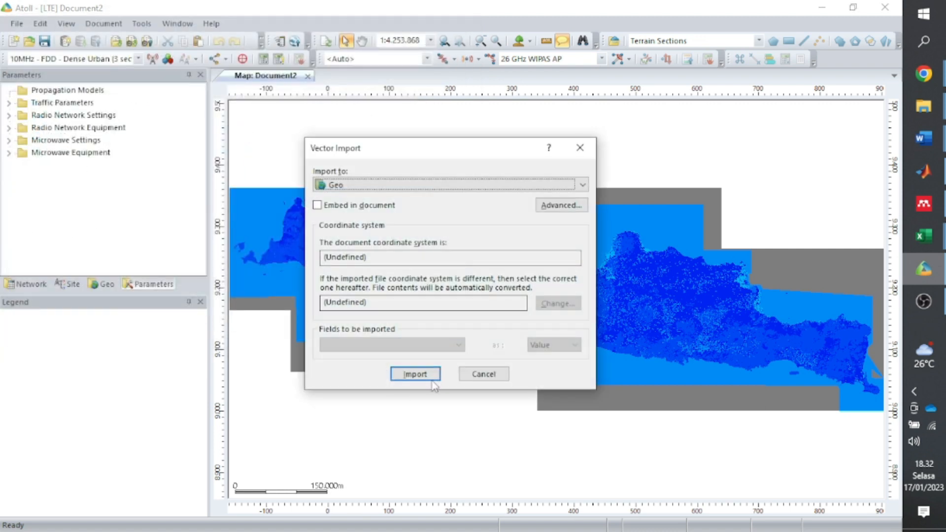
left_click(421, 375)
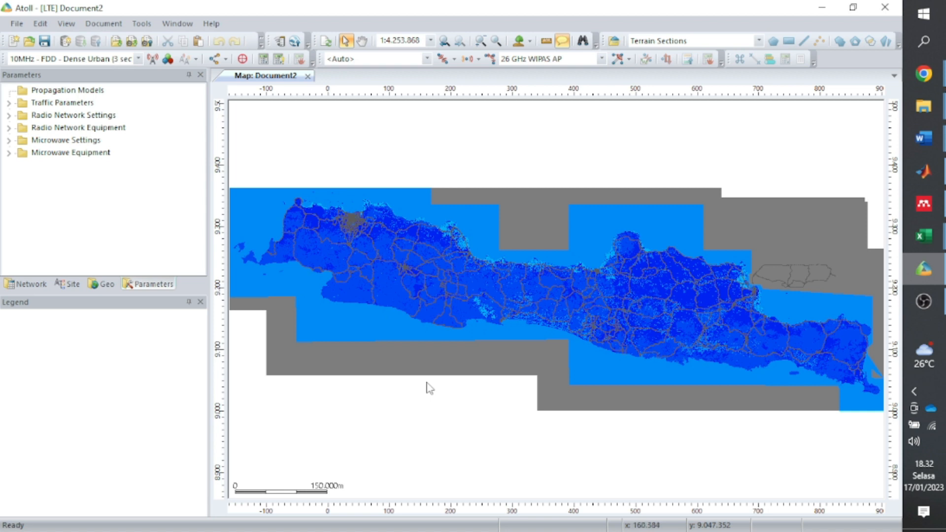
Set the document's projection coordinate system to WGS 84 / UTM zone 49S from the WGS84 UTM zones
left_click(101, 23)
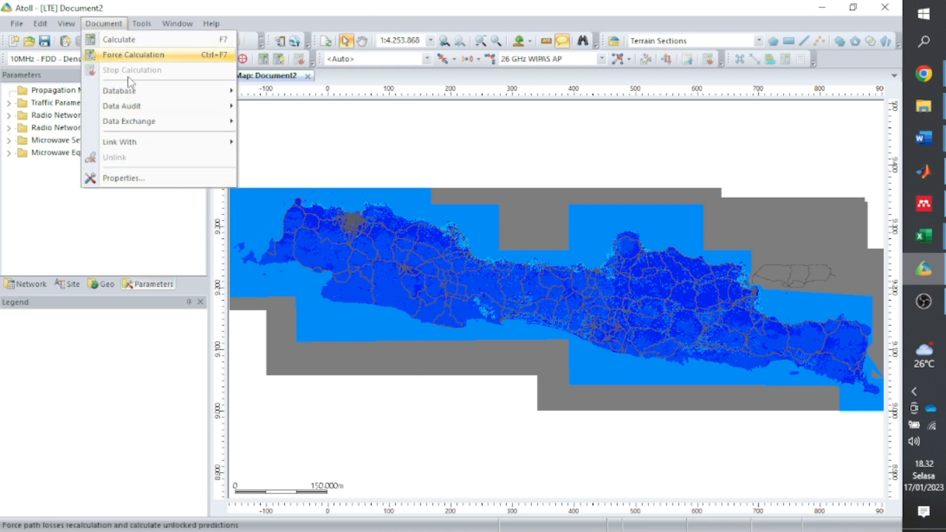
left_click(160, 178)
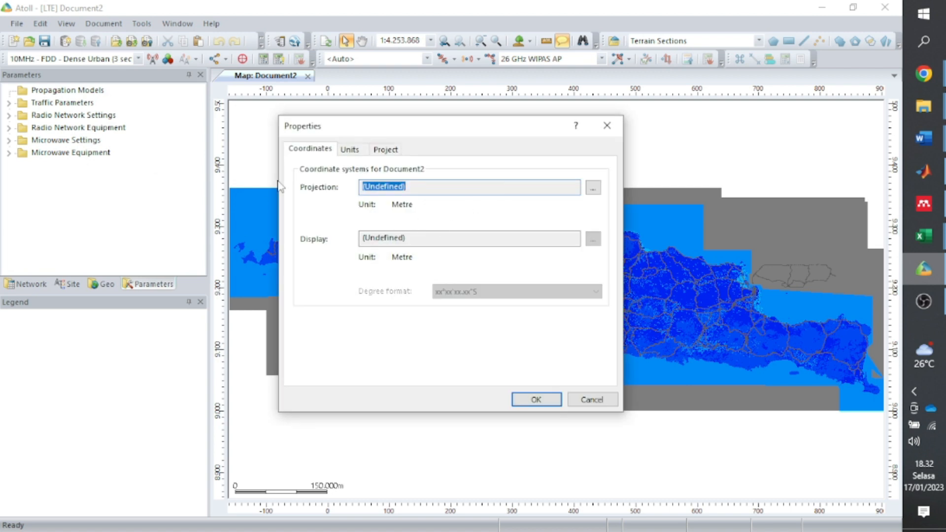
left_click(594, 188)
left_click(467, 191)
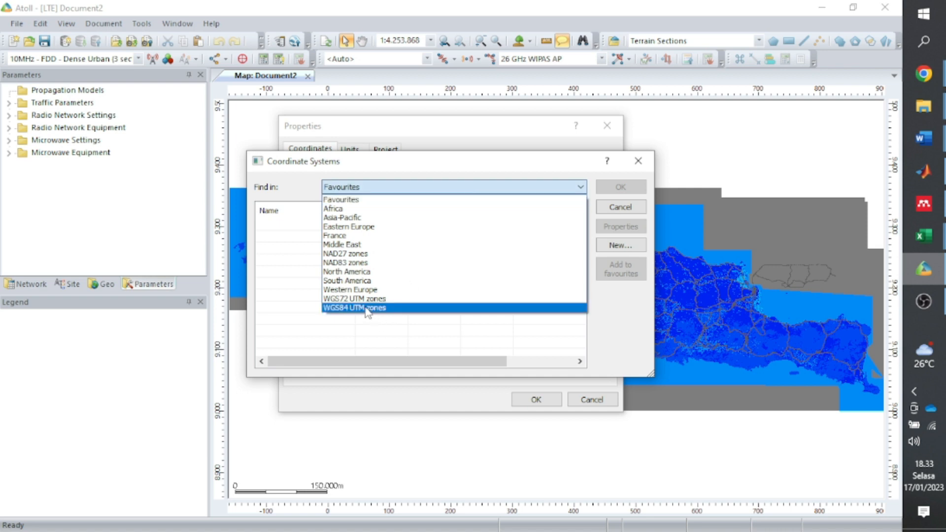
left_click(367, 308)
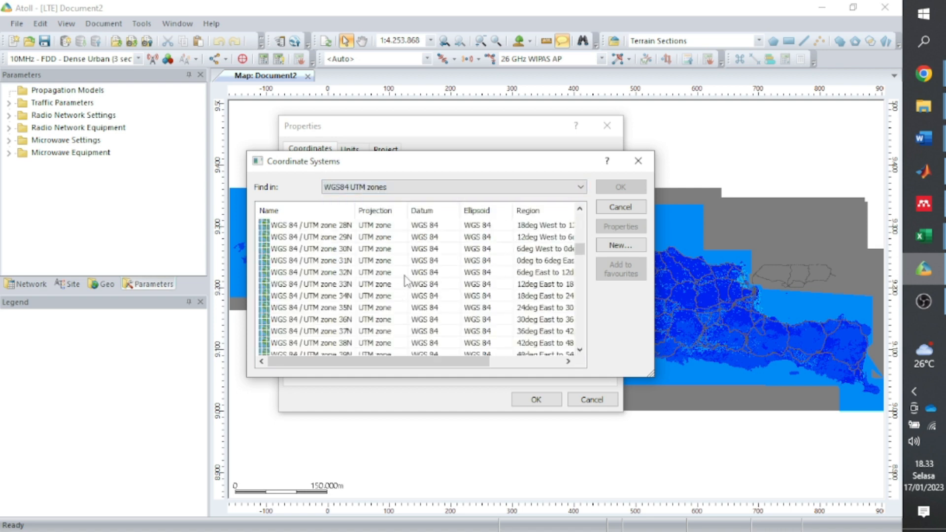
scroll(405, 280, "down", 2)
scroll(405, 280, "down", 5)
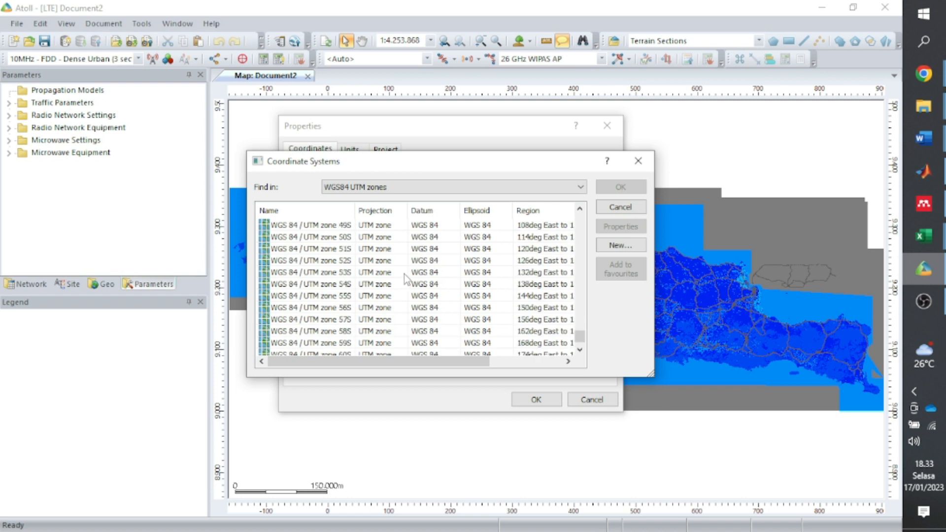
left_click(344, 225)
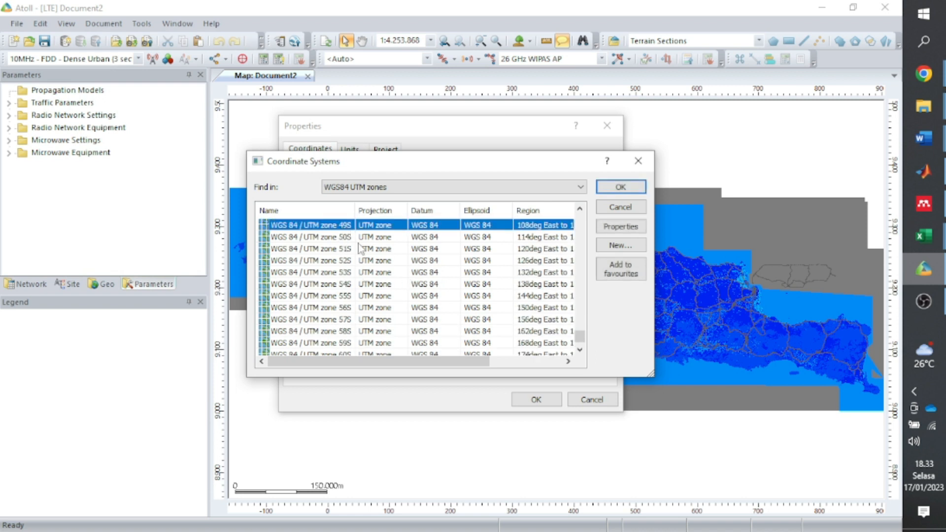
scroll(433, 297, "up", 1)
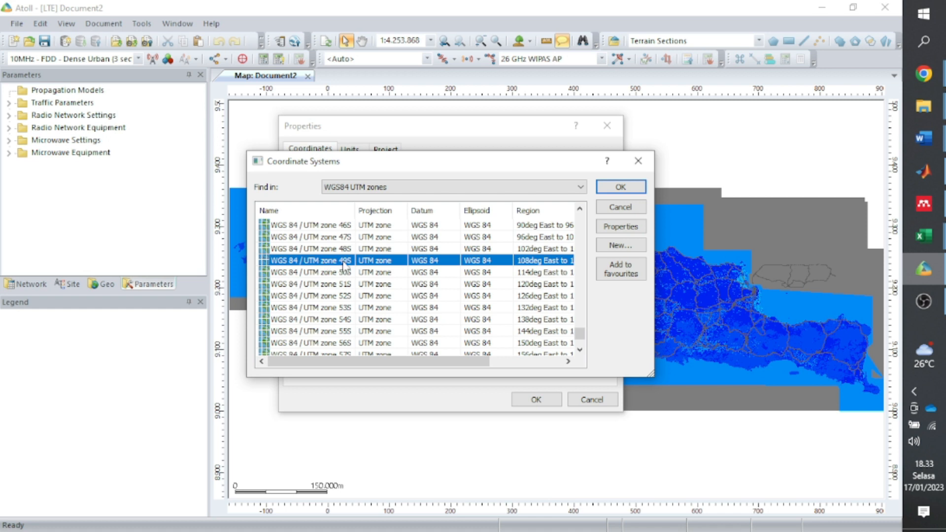
left_click(634, 188)
Set the display coordinate system to WGS 84 with the degree format -xx.xxxxx and apply the document properties
left_click(593, 239)
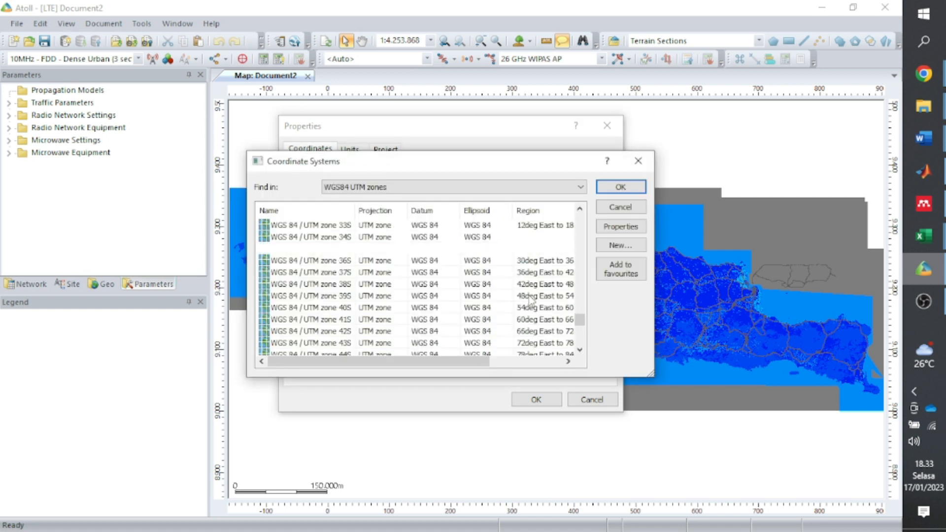
left_click_drag(579, 288, 580, 219)
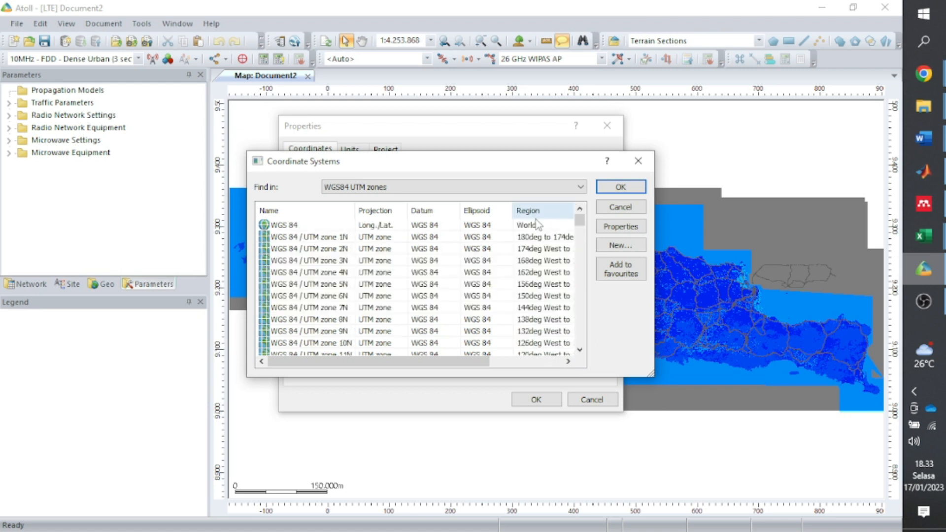
left_click(546, 223)
left_click(620, 187)
left_click(511, 293)
left_click(497, 321)
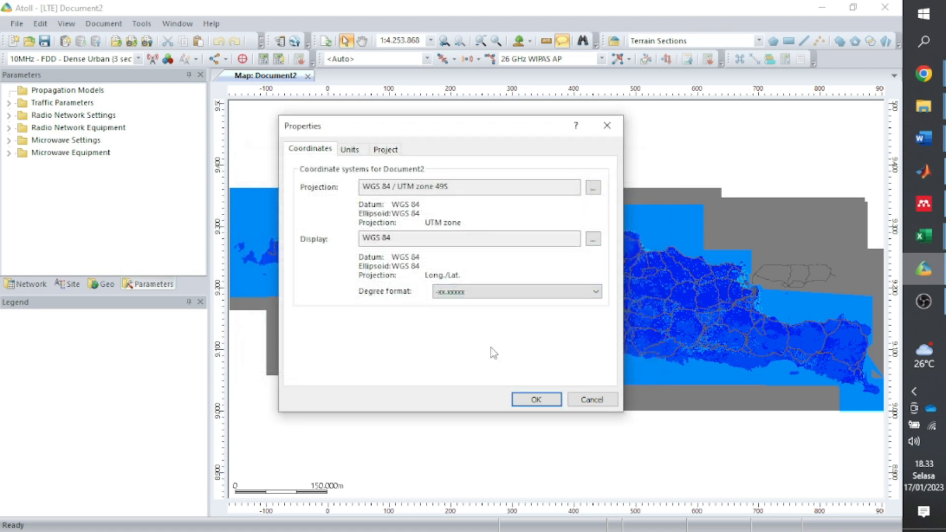
left_click(536, 399)
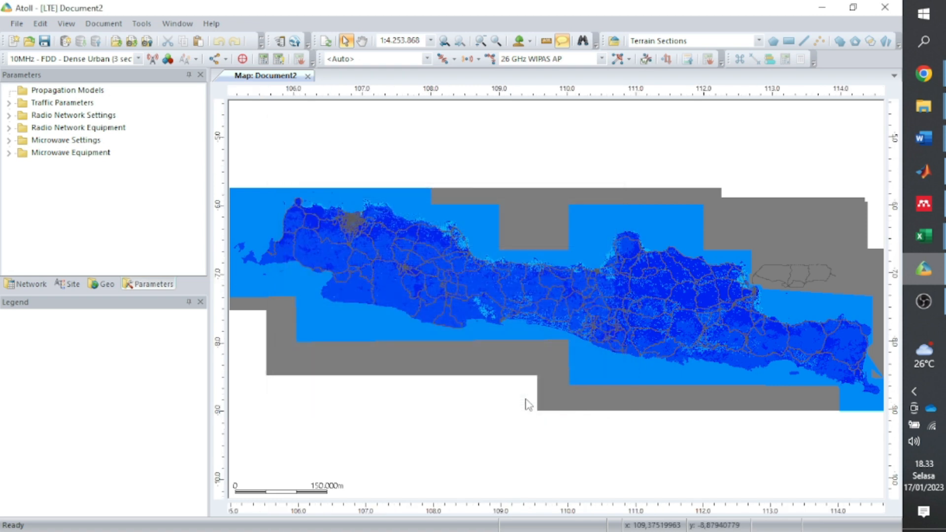
Place Online Maps above all other geo layers and display it with the OpenStreetMap Standard Map tile server
left_click(102, 284)
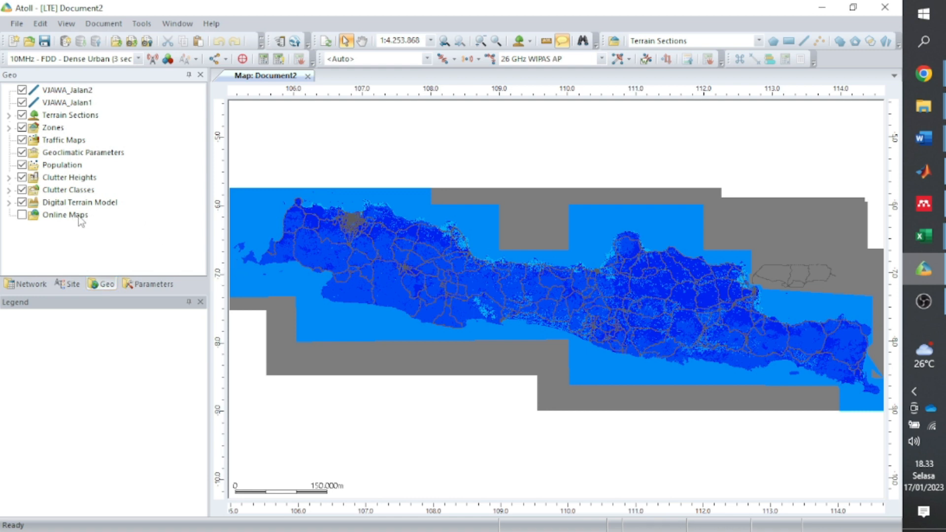
left_click_drag(84, 217, 72, 96)
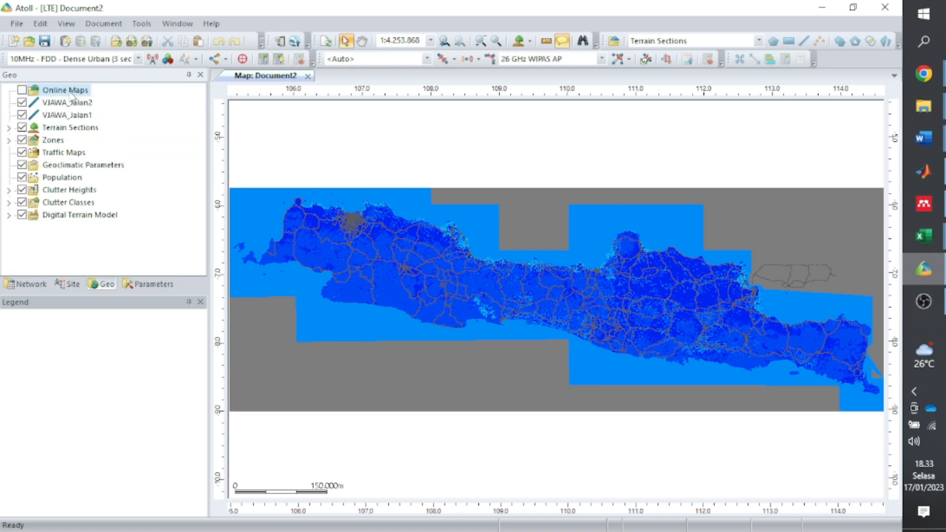
right_click(72, 95)
left_click(105, 97)
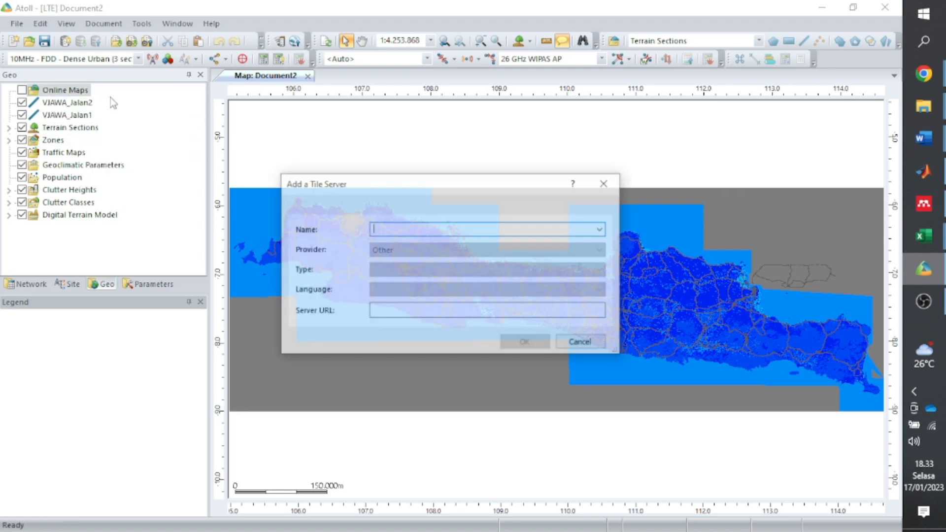
left_click(602, 229)
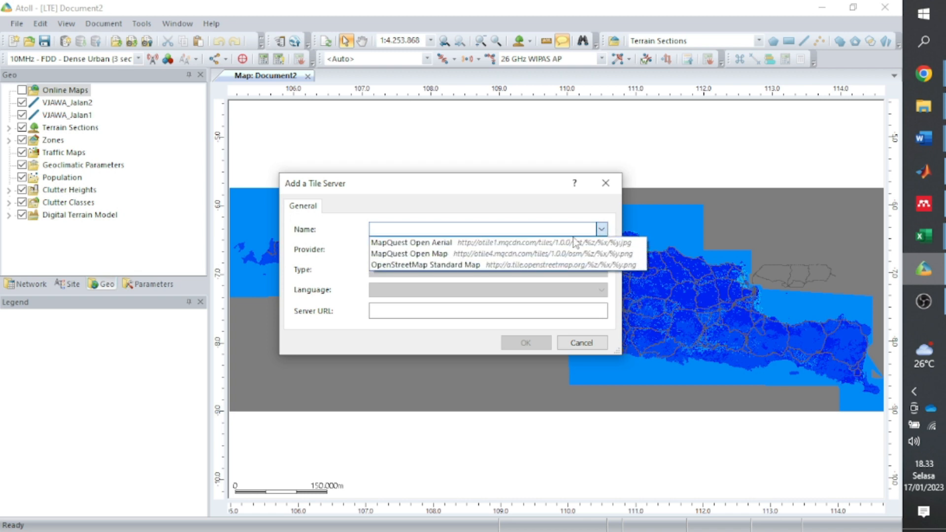
left_click(455, 266)
left_click(530, 343)
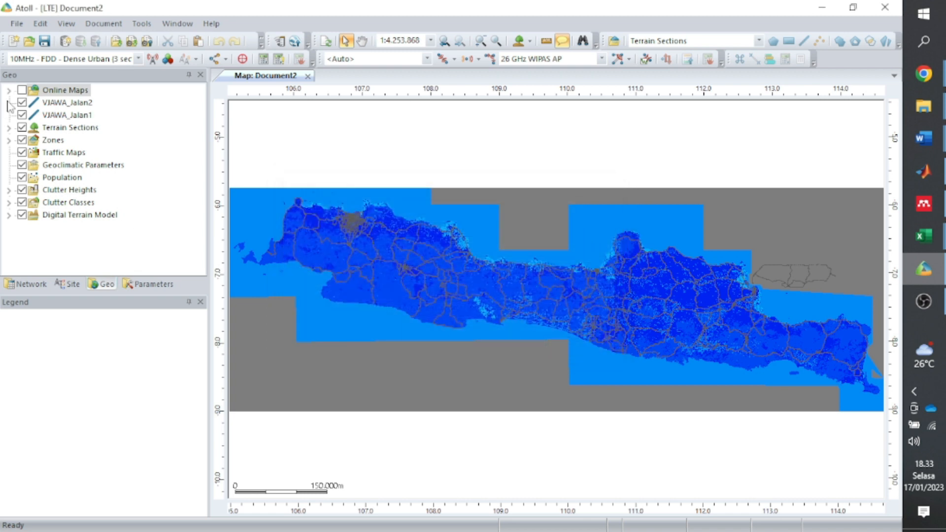
left_click(22, 90)
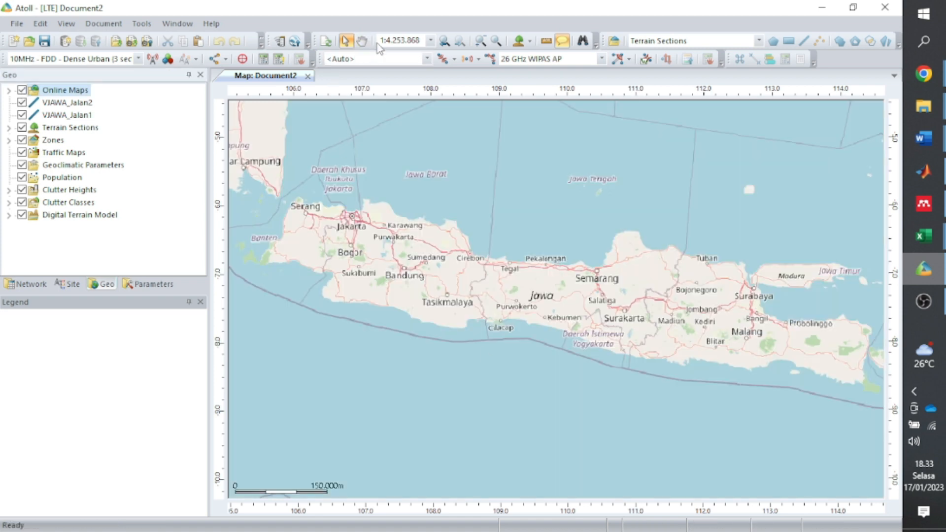
Bring the Jakarta area into view on the map at a scale of 1:250.000, including Tangerang and Bekasi
left_click(481, 41)
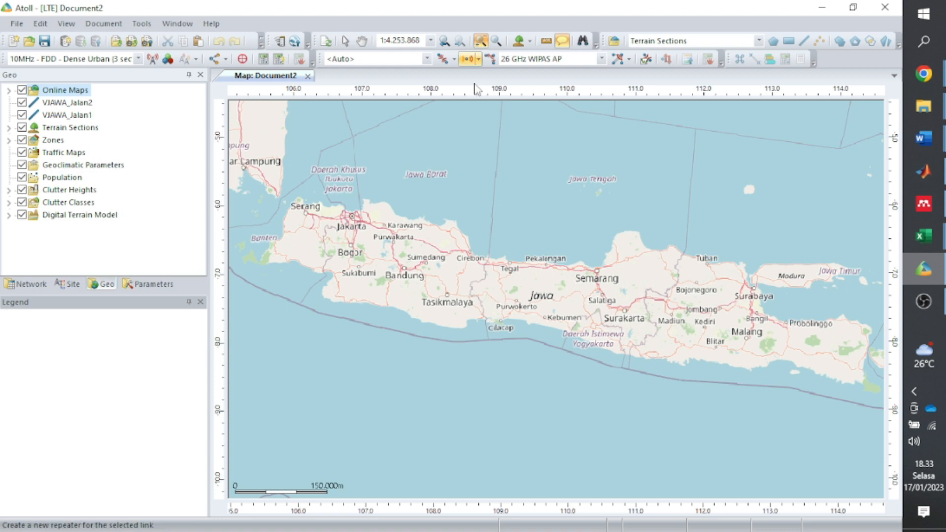
left_click(377, 218)
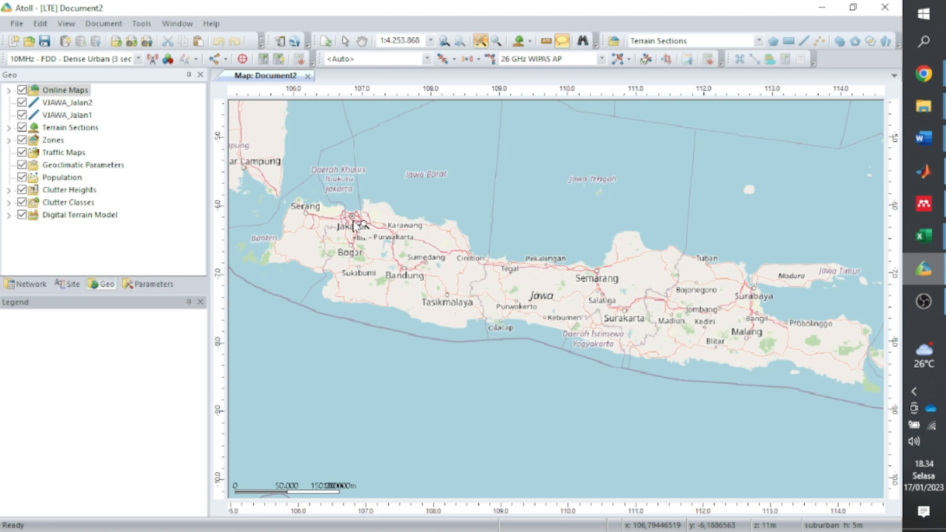
scroll(354, 225, "up", 1)
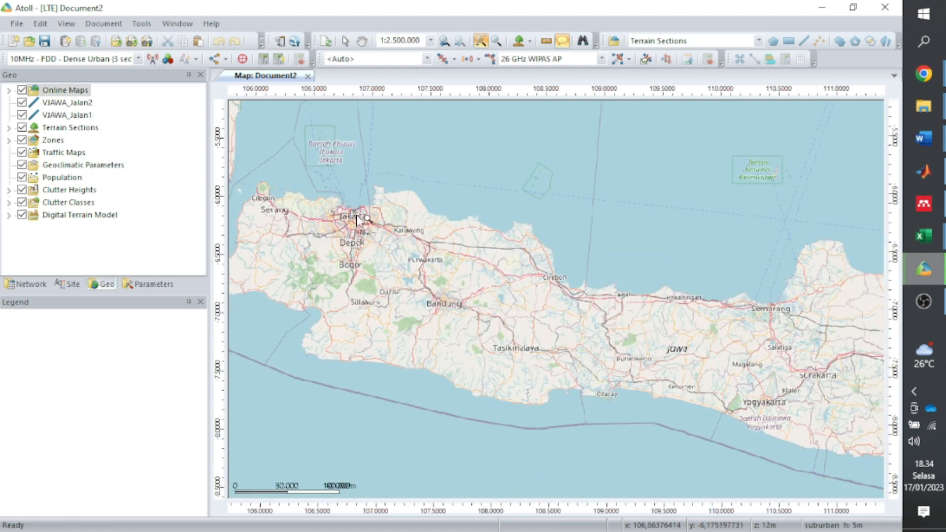
scroll(357, 220, "up", 1)
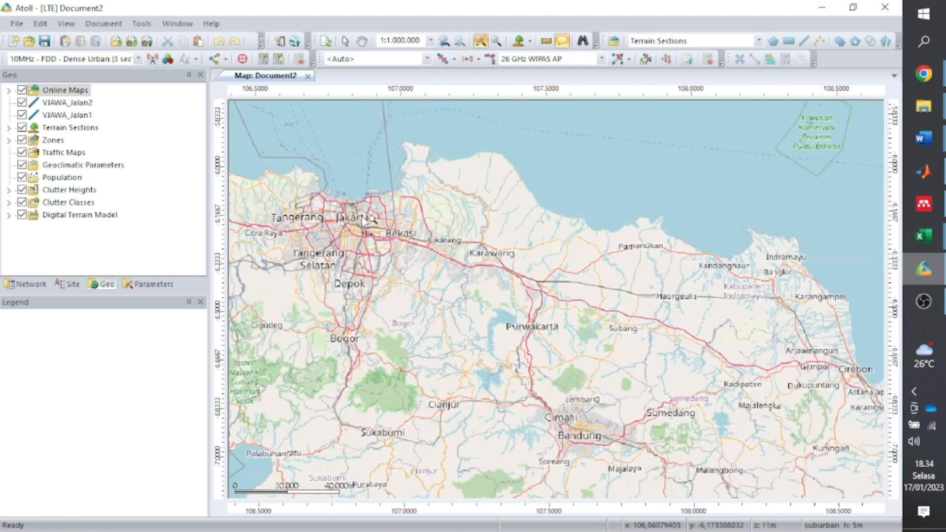
scroll(363, 226, "up", 1)
scroll(336, 228, "up", 1)
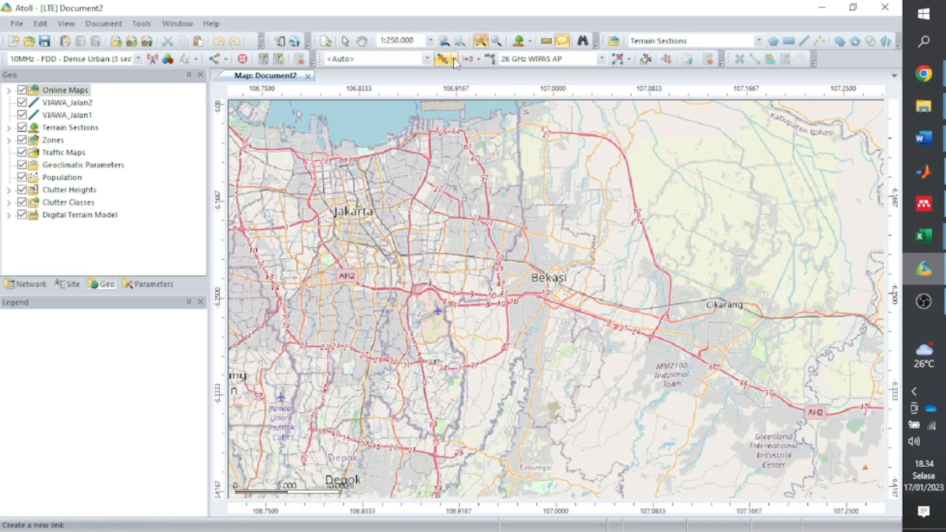
left_click(361, 40)
left_click_drag(379, 123, 551, 148)
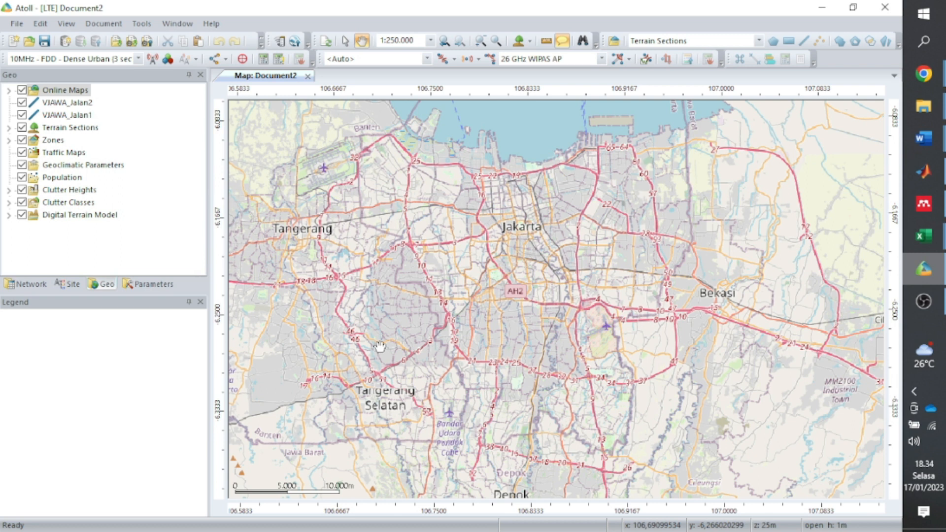
Import DKI Jakarta.agd from the Tubes' folder under 1. Siskomsel as the computation zone
left_click(9, 141)
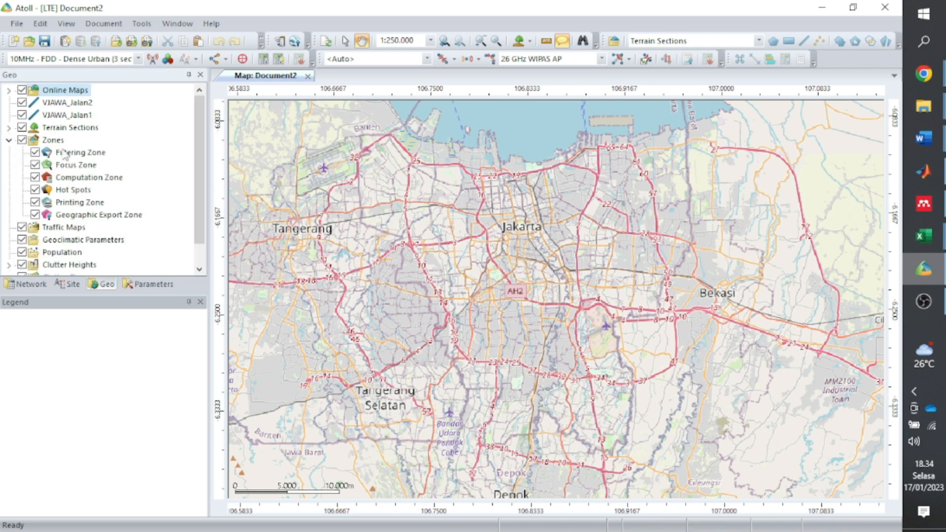
right_click(79, 179)
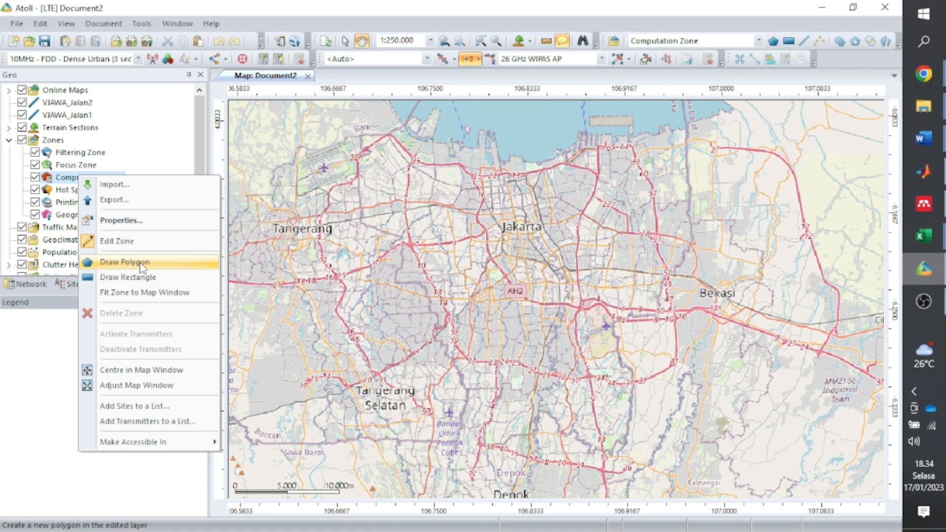
left_click(161, 183)
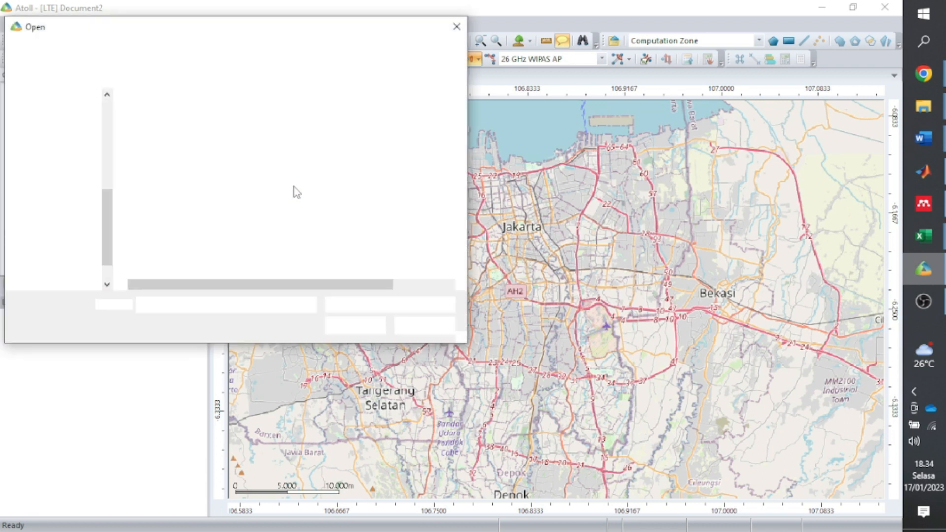
left_click(124, 51)
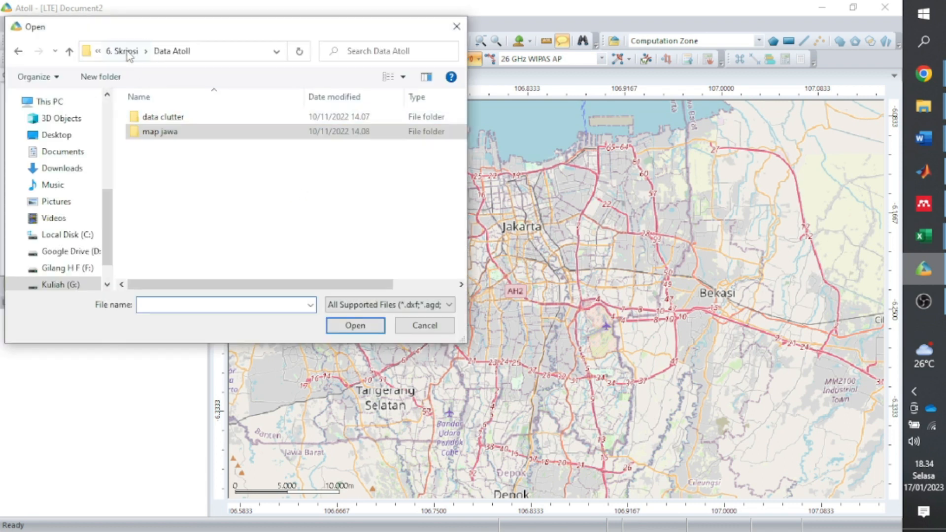
left_click(129, 52)
left_click(127, 53)
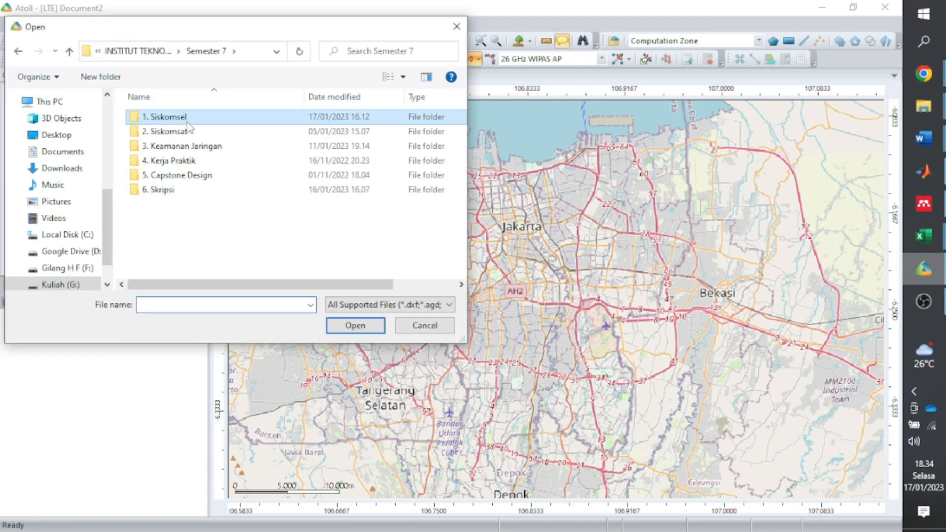
double_click(186, 117)
double_click(200, 132)
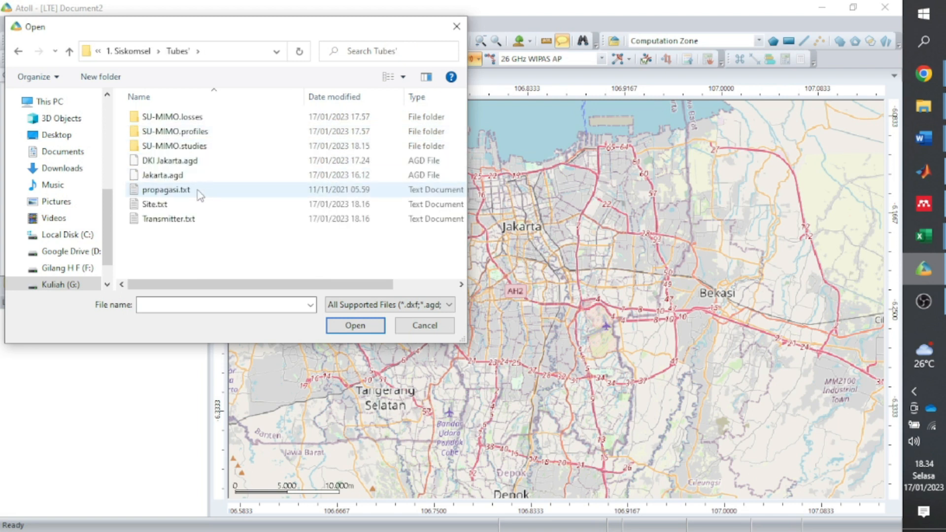
left_click(211, 176)
left_click(218, 160)
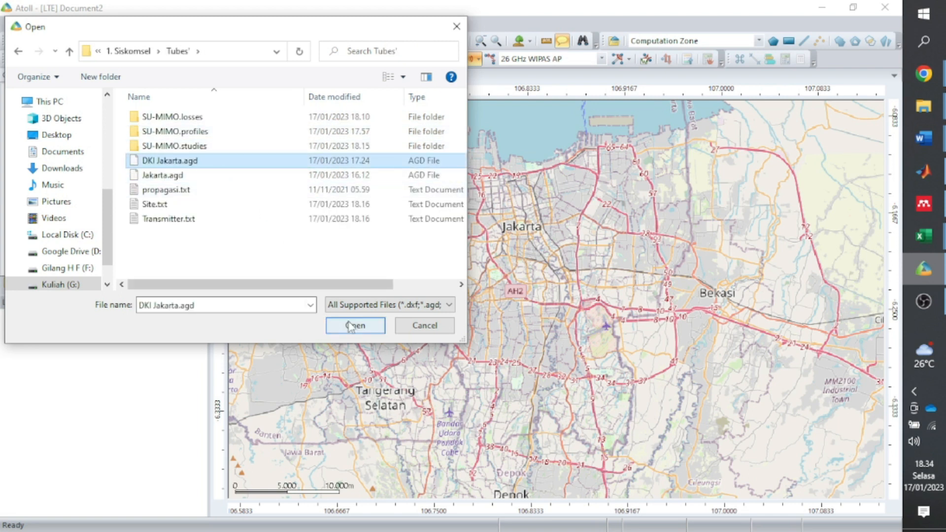
left_click(355, 325)
left_click(409, 371)
Fit the entire Jakarta computation zone in the map view and deselect the zone
left_click_drag(542, 215, 482, 228)
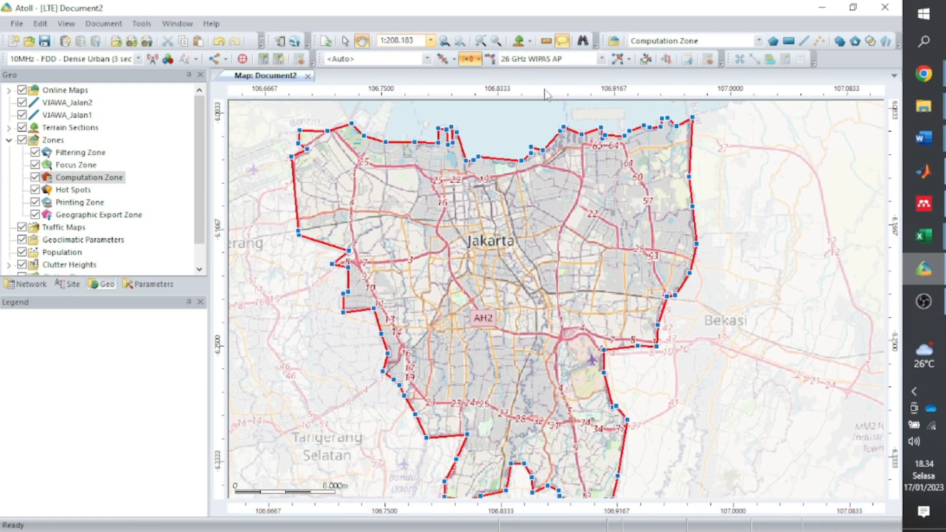
type("20")
key("Return")
left_click_drag(688, 328, 685, 308)
key("Escape")
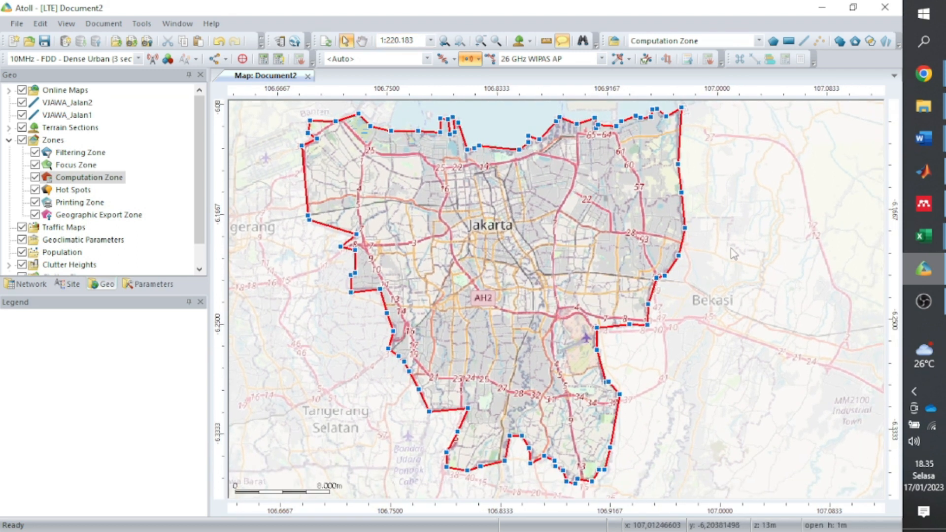
left_click(797, 199)
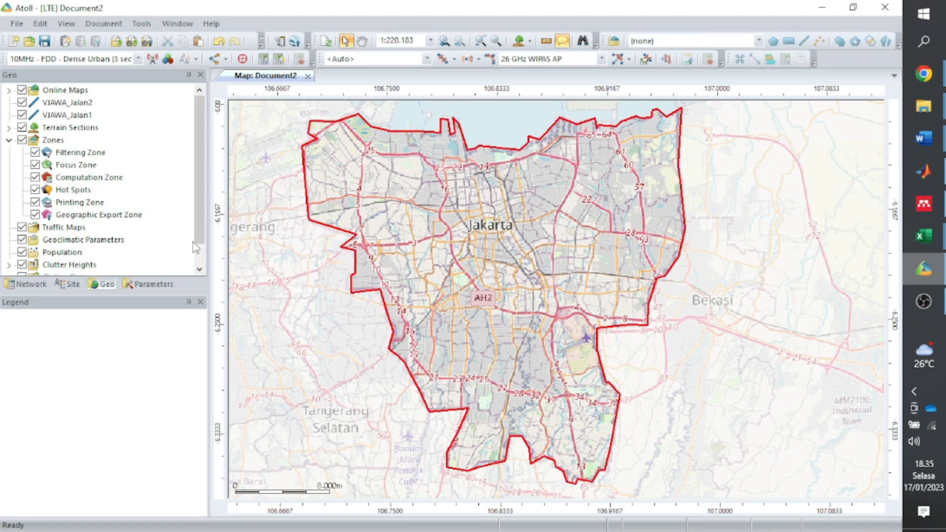
Import the propagation models from propagasi.txt into the Propagation Models table, then close the table
left_click(154, 285)
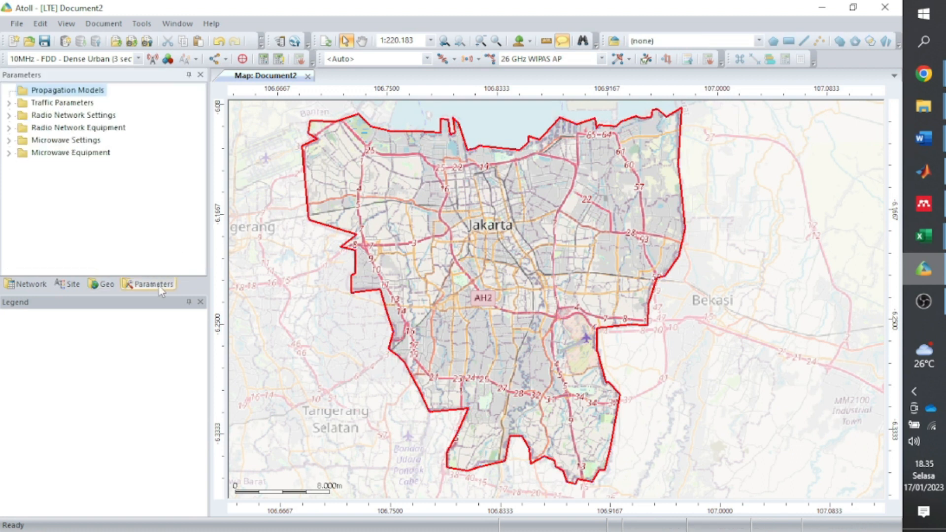
right_click(70, 91)
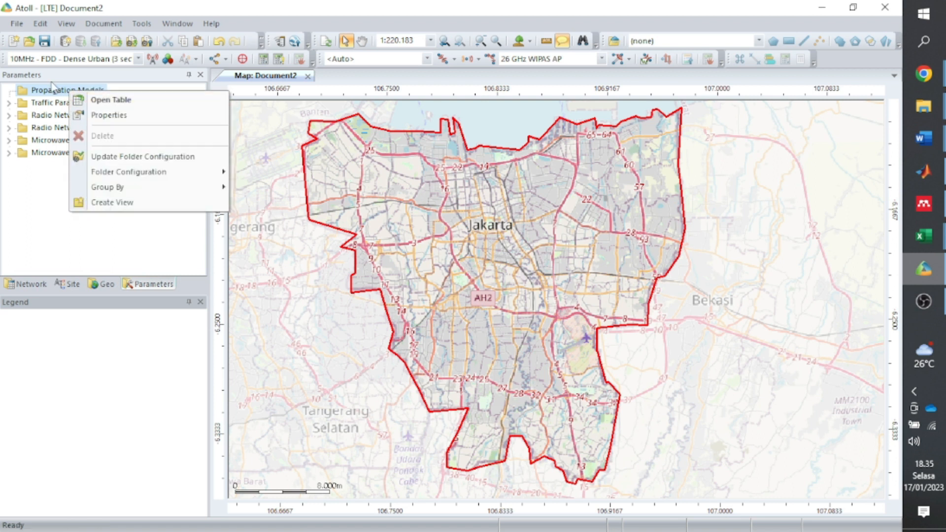
left_click(111, 99)
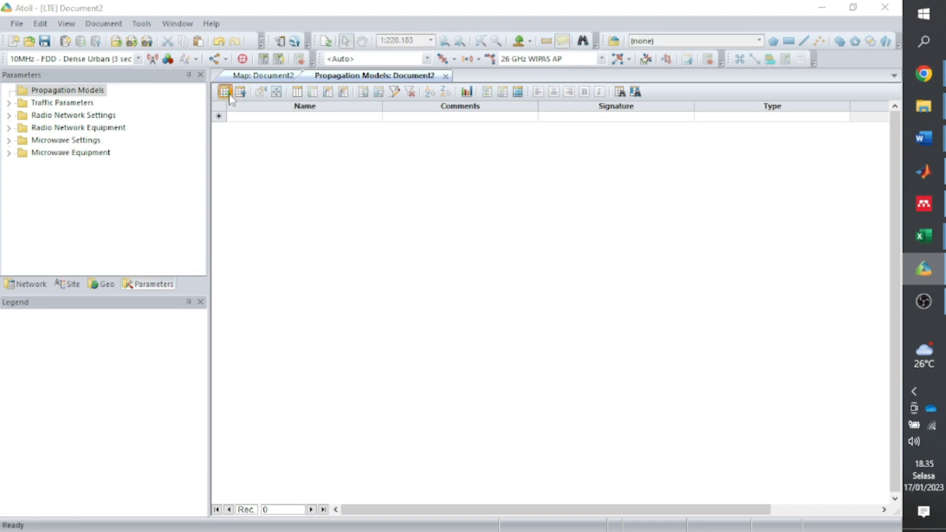
left_click(230, 95)
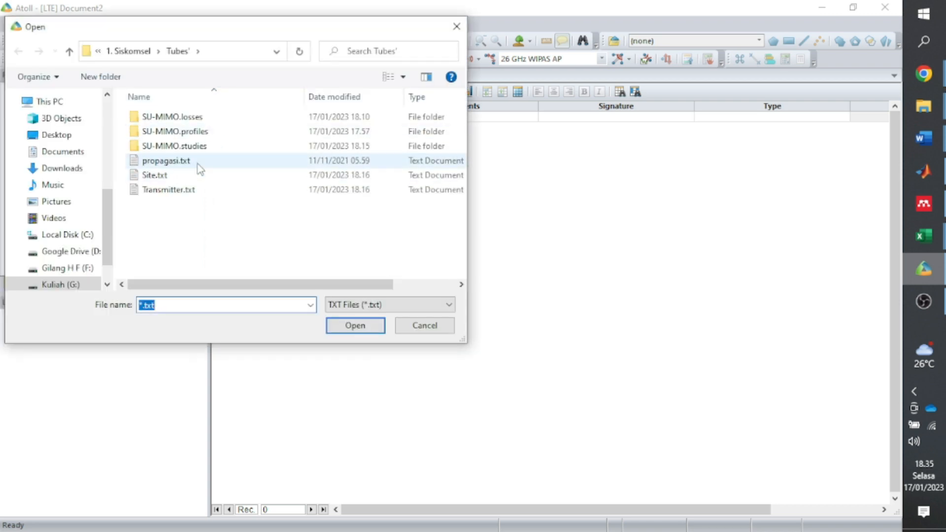
left_click(198, 164)
left_click(367, 326)
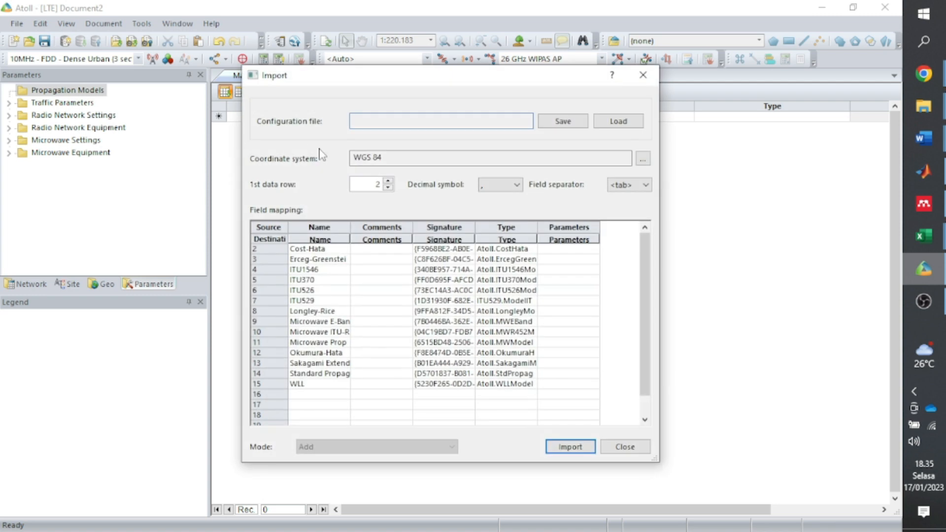
left_click(567, 448)
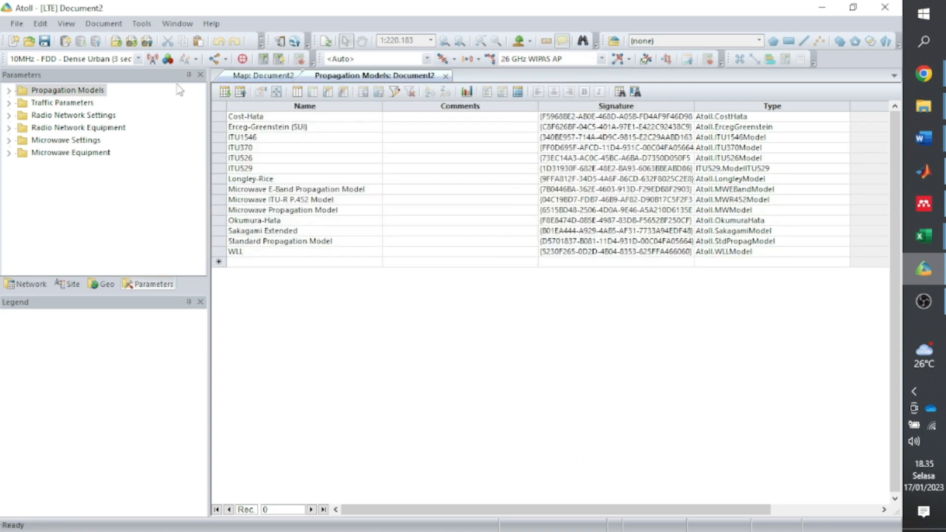
left_click(221, 116)
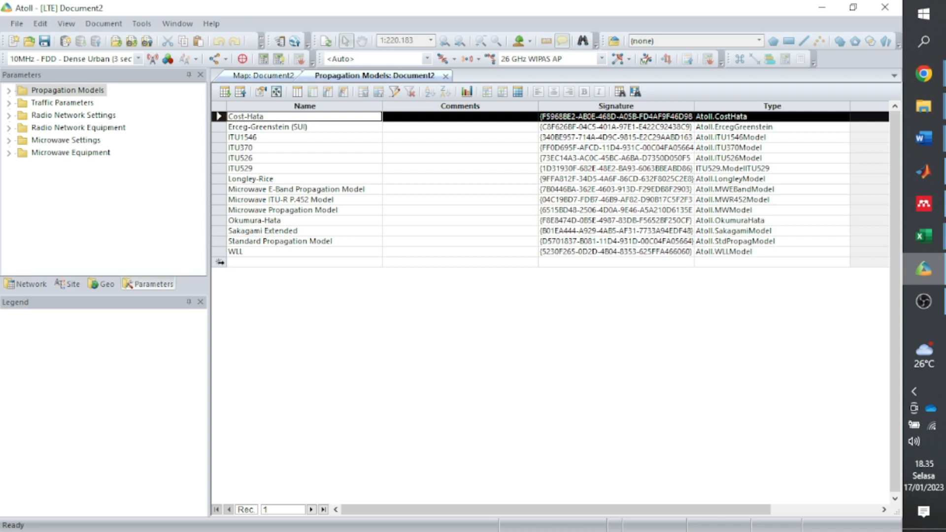
left_click(221, 262)
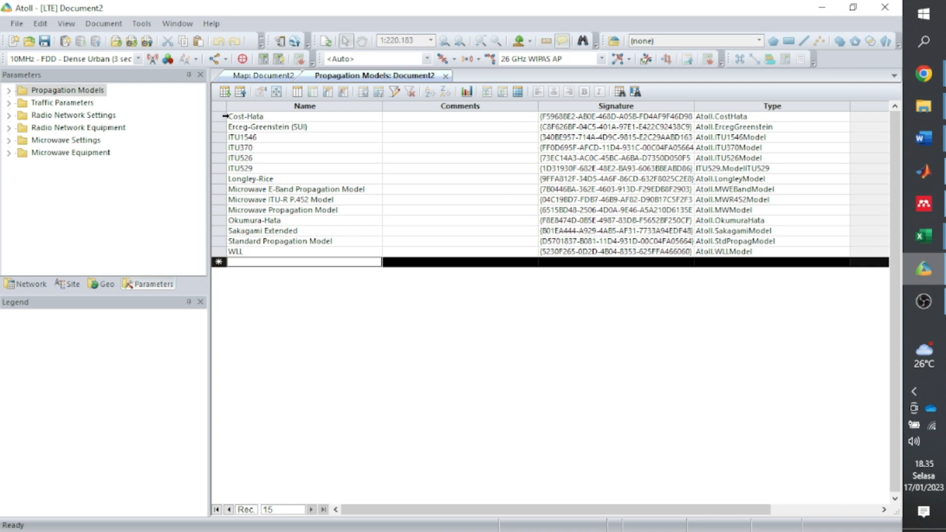
left_click(445, 75)
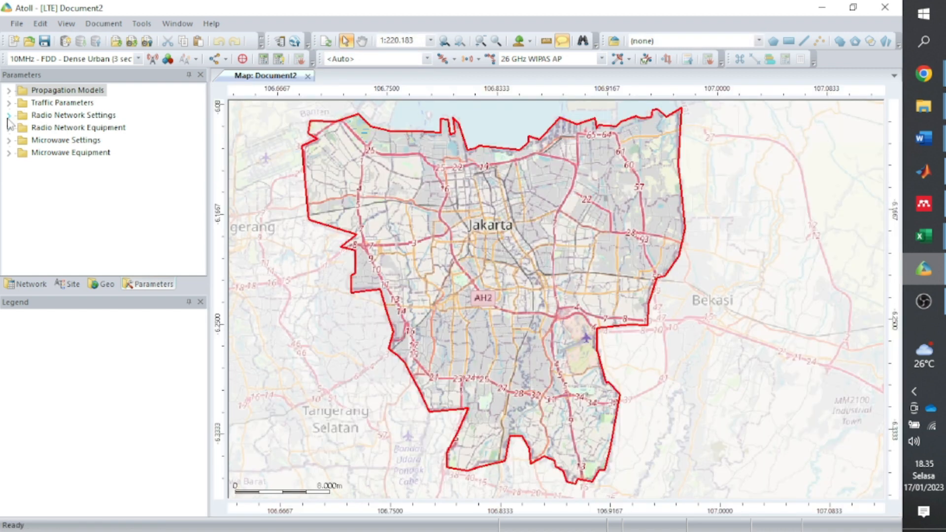
Open the frequency Bands table of the radio network settings at its first E-UTRA Band 1 records
left_click(9, 115)
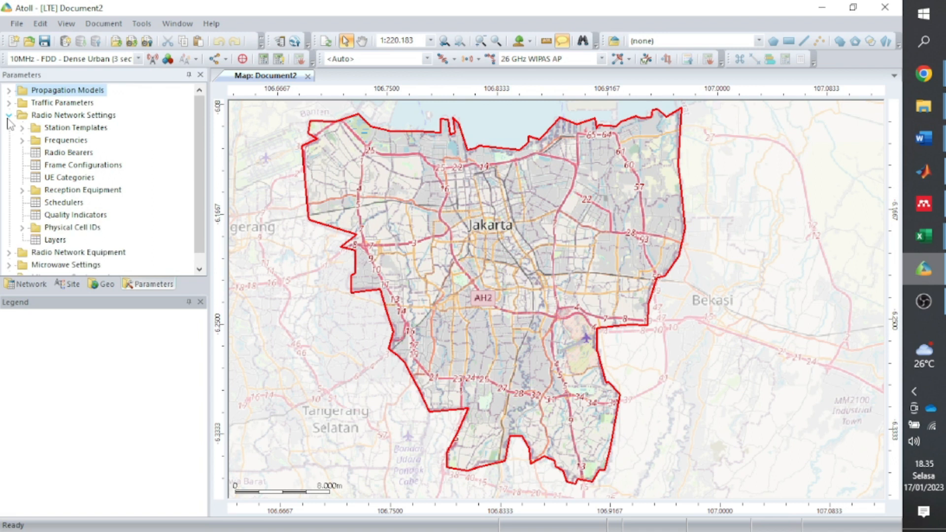
left_click(22, 140)
left_click(69, 154)
right_click(74, 153)
left_click(99, 158)
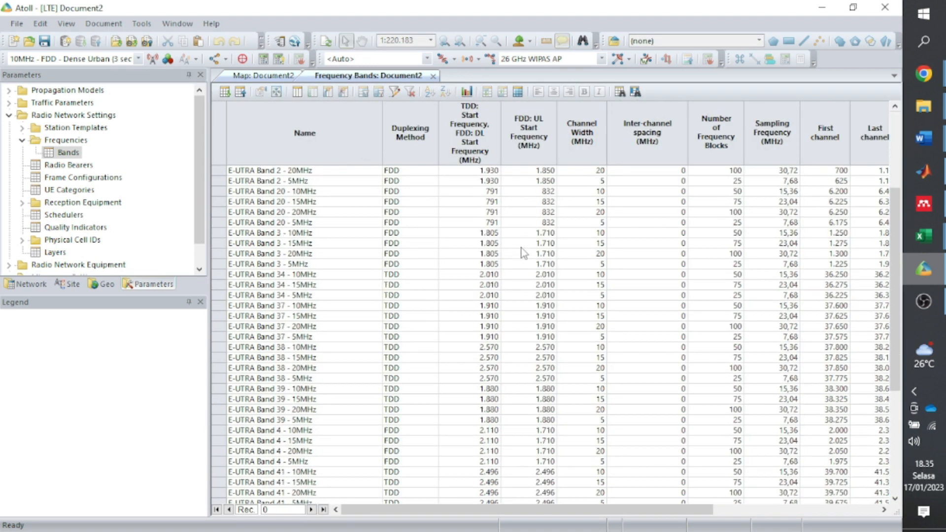
scroll(523, 246, "up", 3)
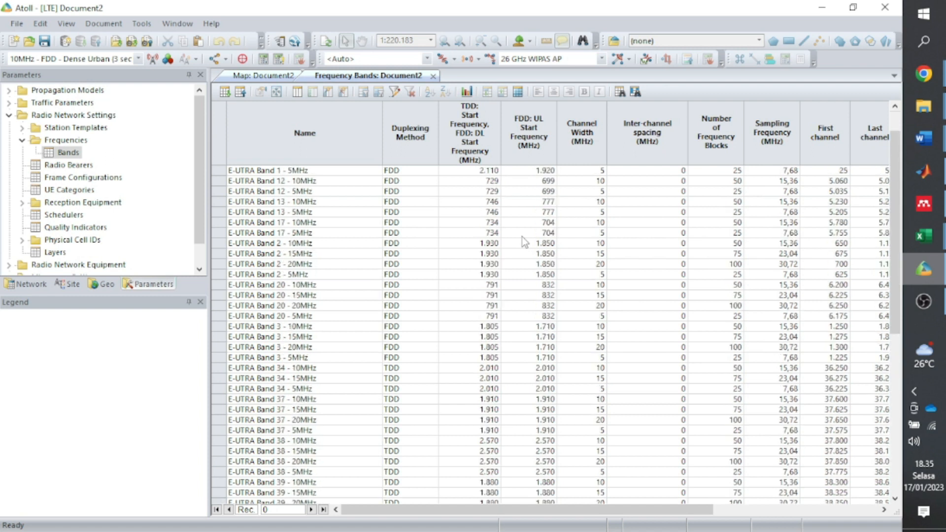
scroll(523, 238, "up", 1)
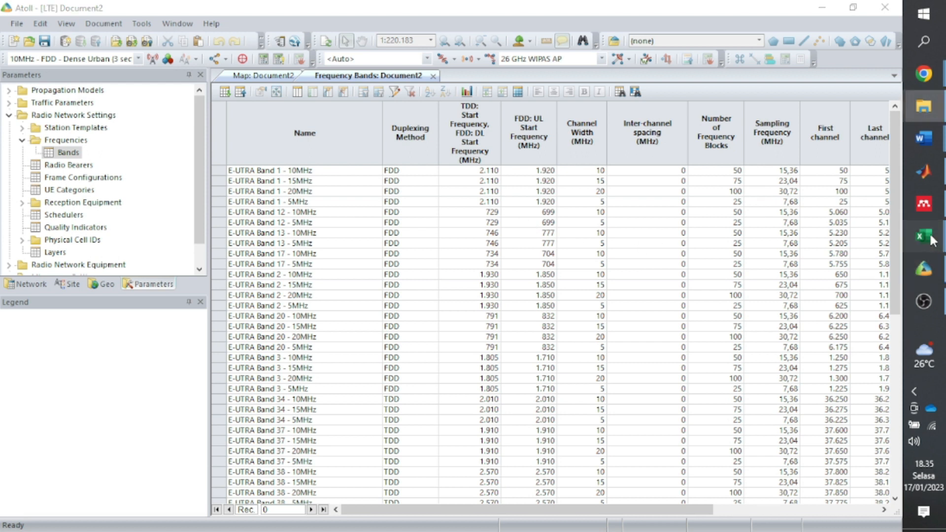
Look up the Fdl-Low frequency and the bandwidth in the Kalkulasi.xlsx workbook in Excel, then return to Atoll
mouse_move(924, 236)
left_click(842, 138)
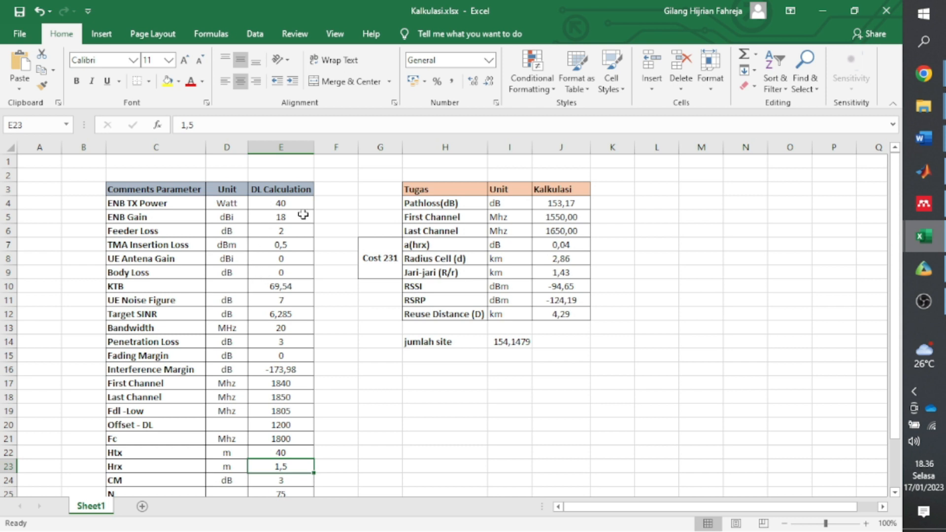
left_click(289, 413)
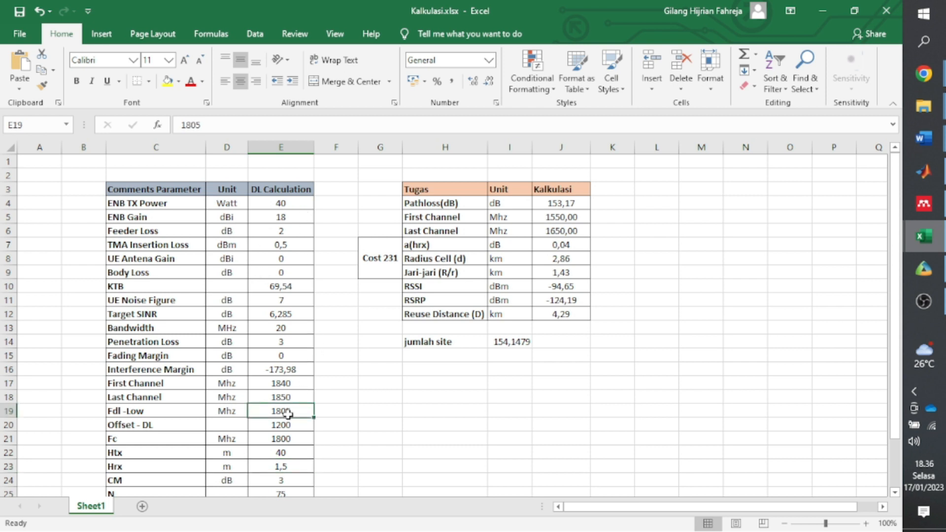
left_click(286, 330)
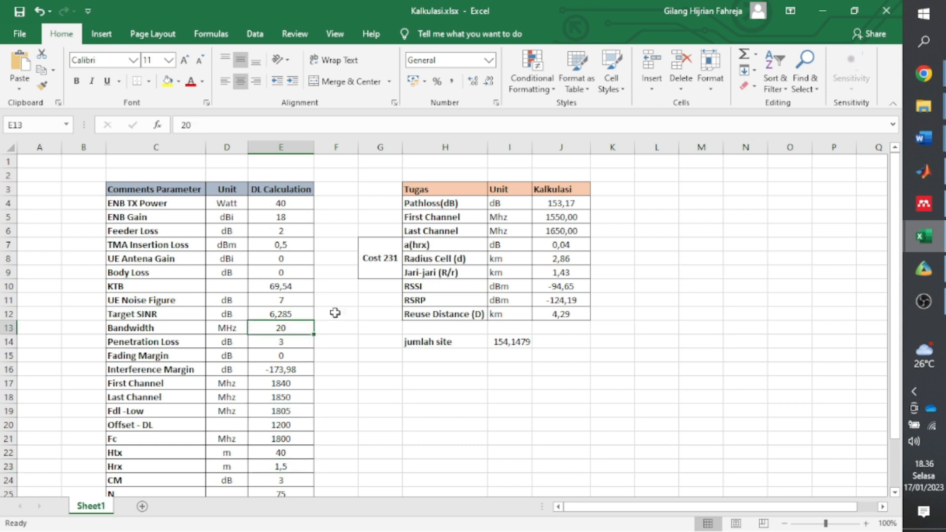
left_click(924, 269)
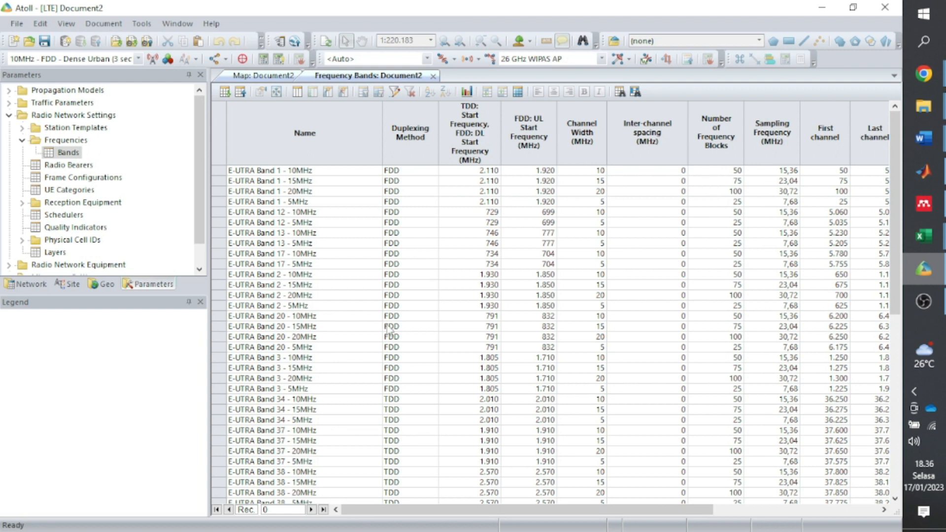
Duplicate the E-UTRA Band 3 - 20MHz record at the end of the frequency bands table and name the copy Kel2
left_click(297, 378)
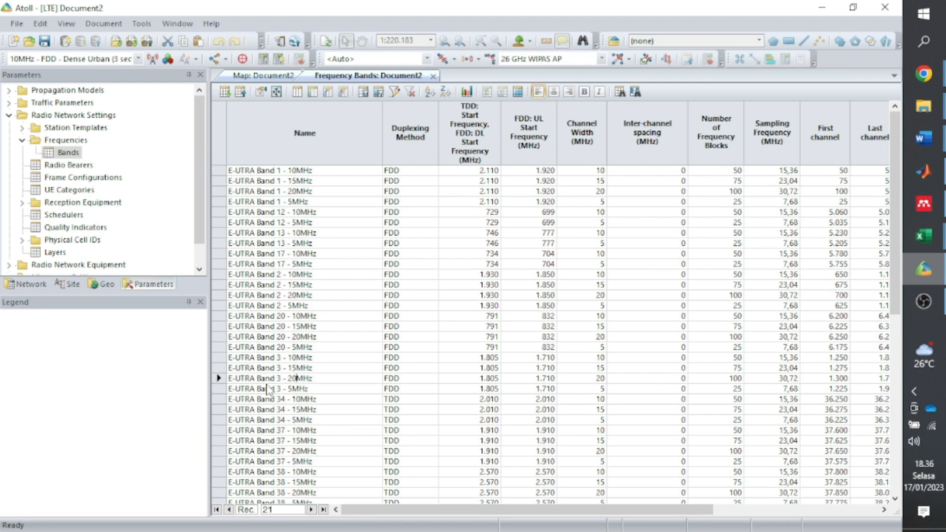
left_click(221, 378)
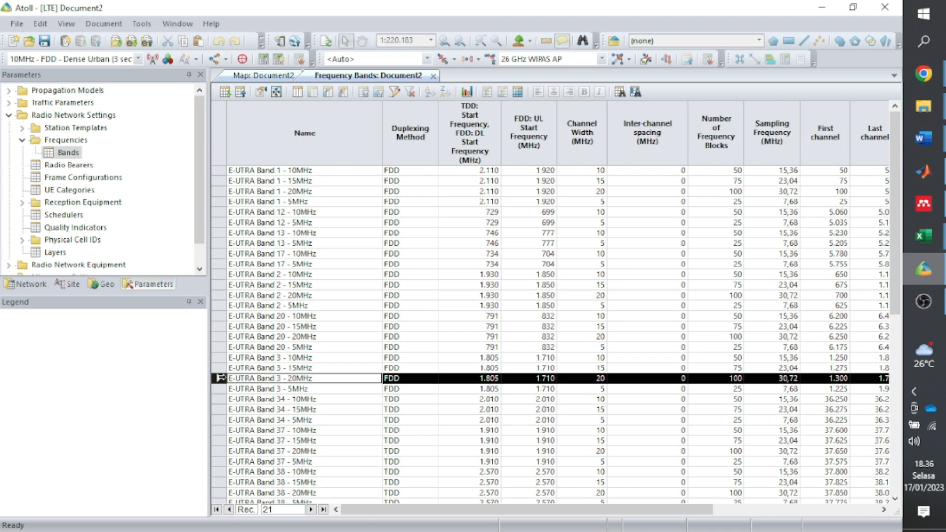
scroll(246, 400, "down", 10)
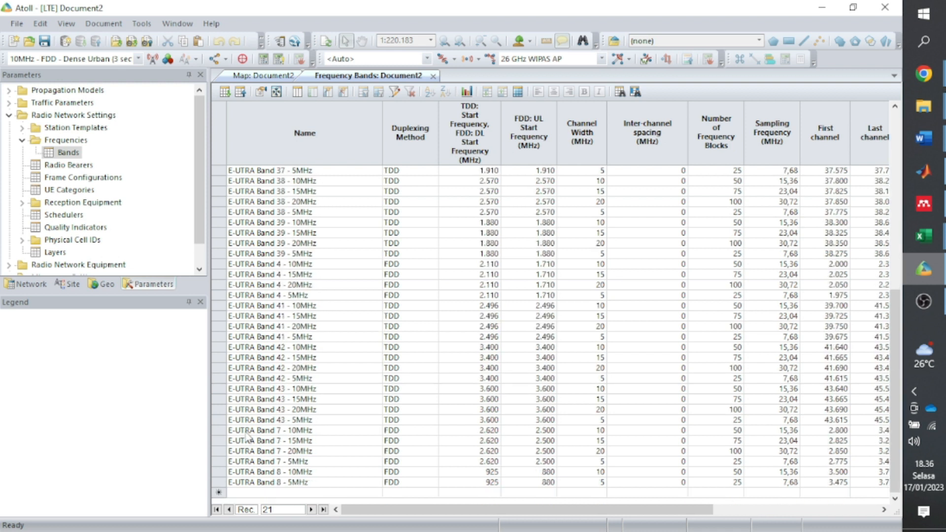
left_click(221, 491)
key("ctrl+v")
double_click(221, 492)
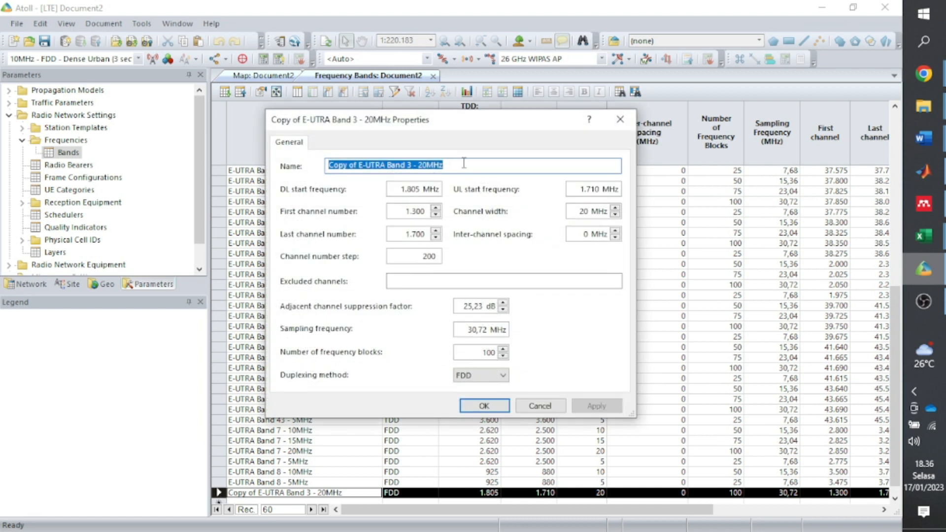
type("Kel2")
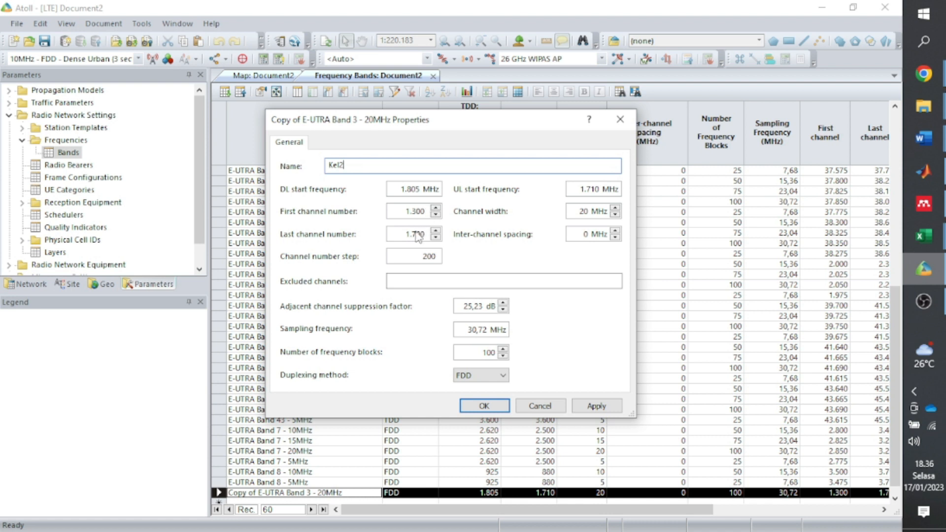
Look up the calculated first and last channel numbers in the Kalkulasi.xlsx workbook in Excel, then return to Atoll
mouse_move(924, 235)
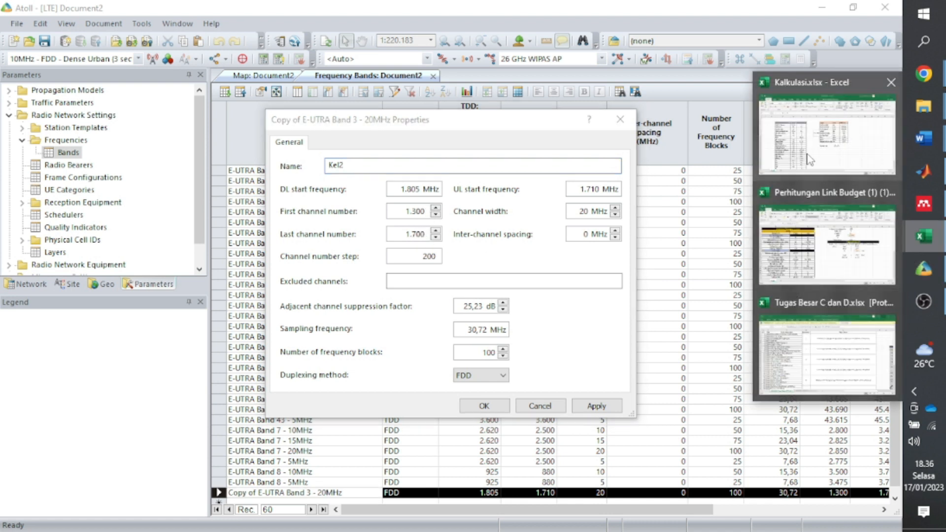
left_click(812, 158)
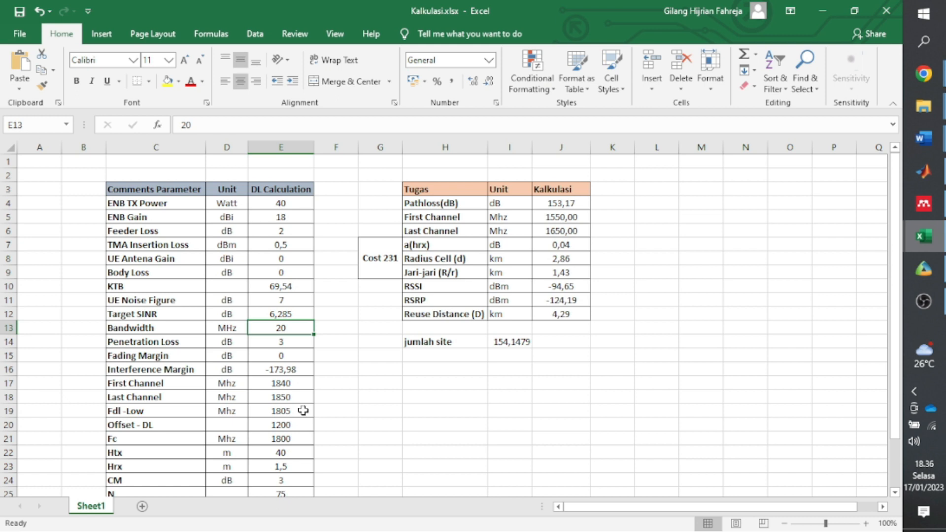
left_click(292, 437)
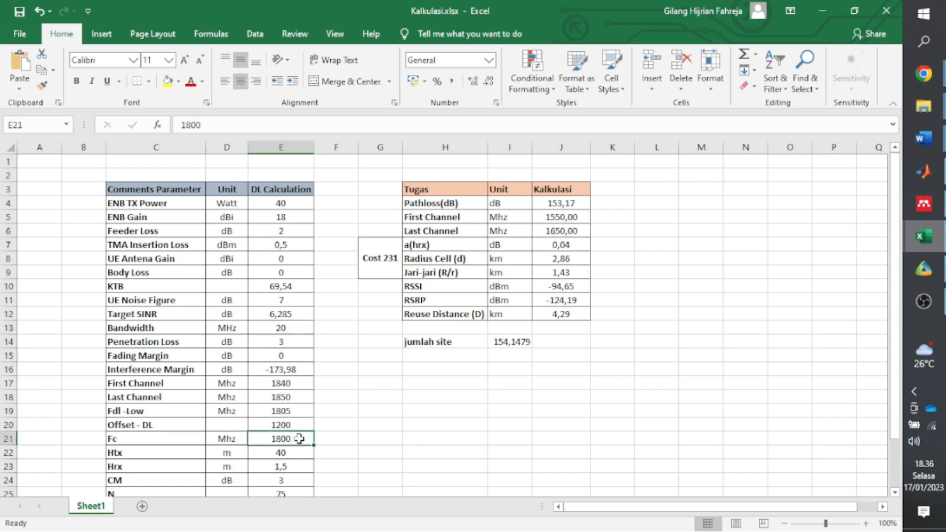
left_click(568, 220)
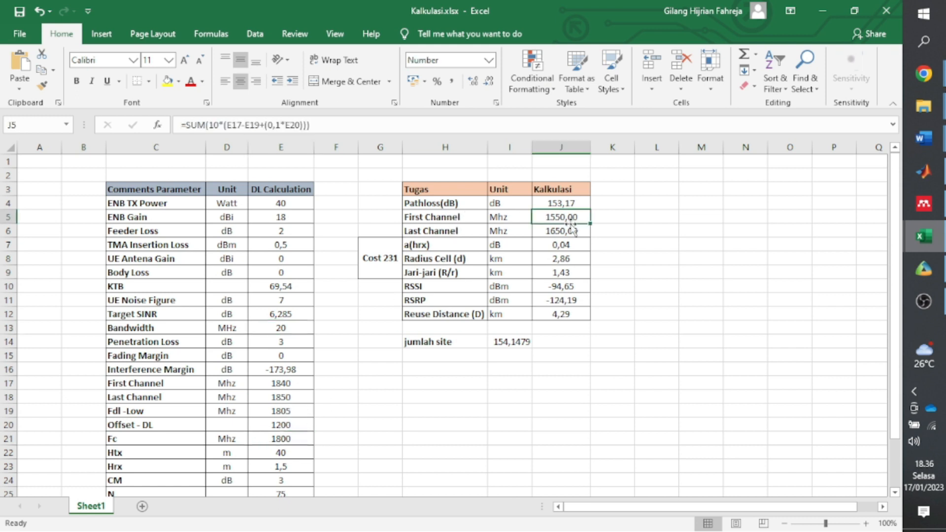
left_click(549, 237)
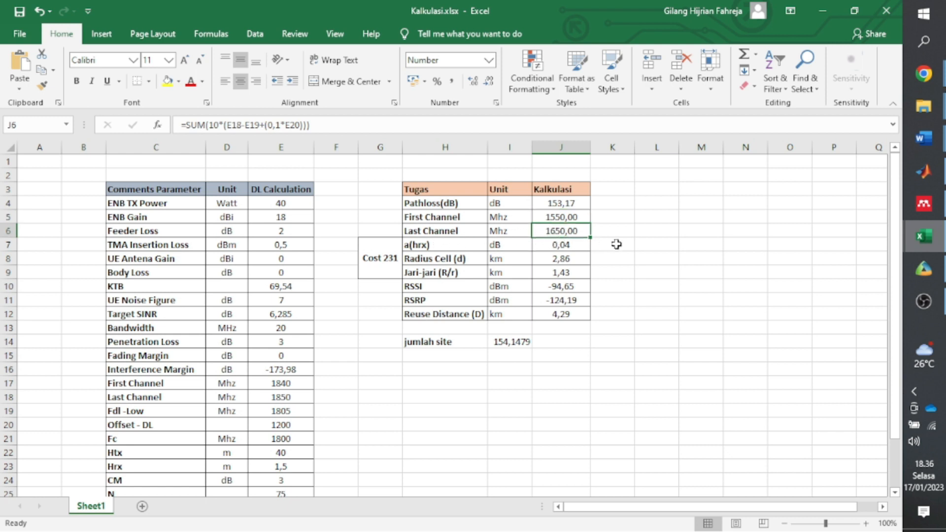
left_click(924, 270)
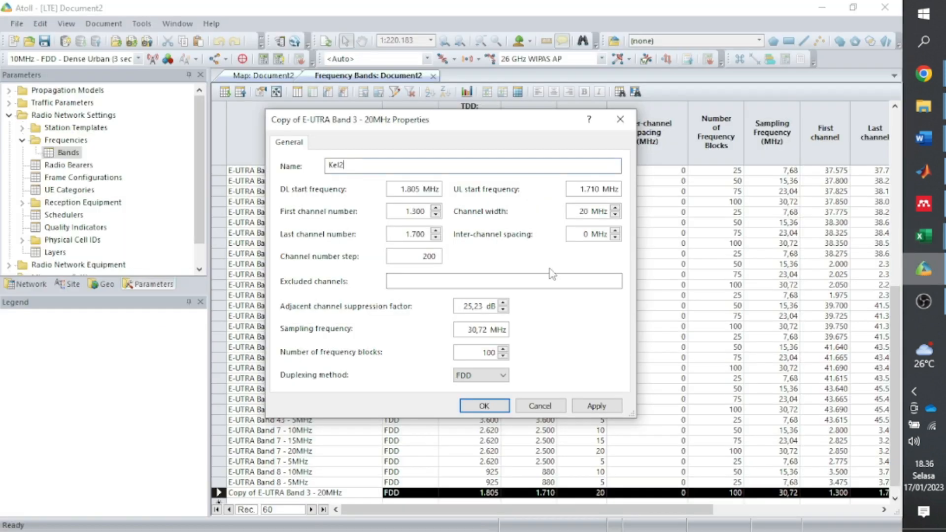
Set the Kel2 band's first channel number to 1550 and last channel number to 1650, then confirm its properties
double_click(416, 211)
type("1550")
double_click(425, 234)
type("1")
left_click(596, 405)
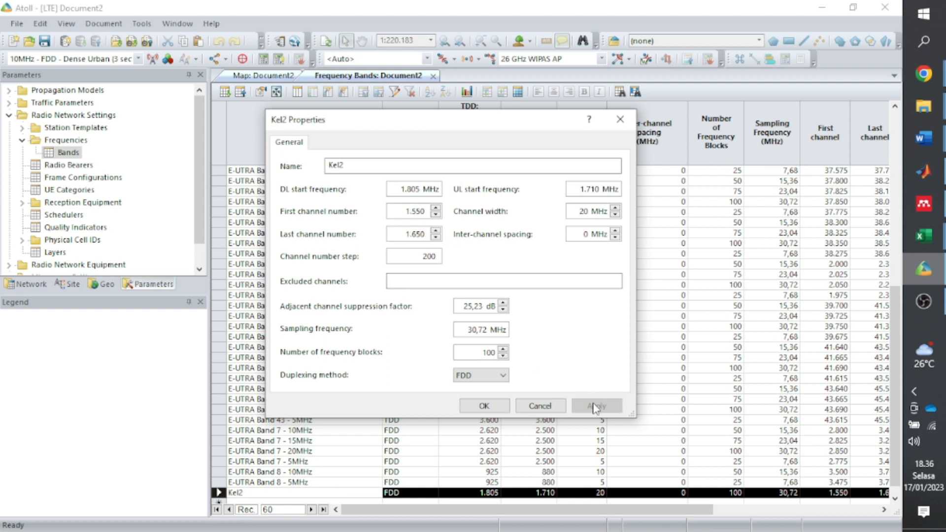
left_click(484, 406)
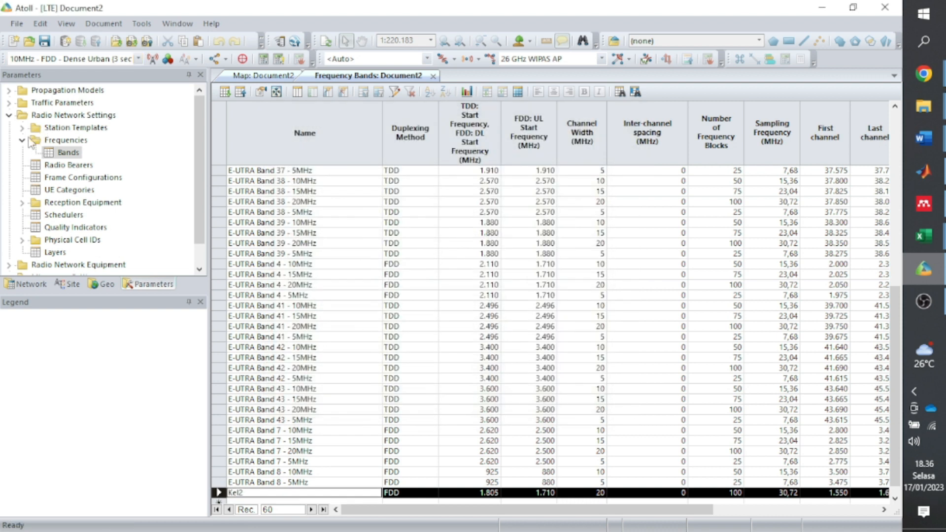
Group the Antennas folder of the radio network equipment by Min Frequency (MHz)
left_click(9, 116)
left_click(9, 128)
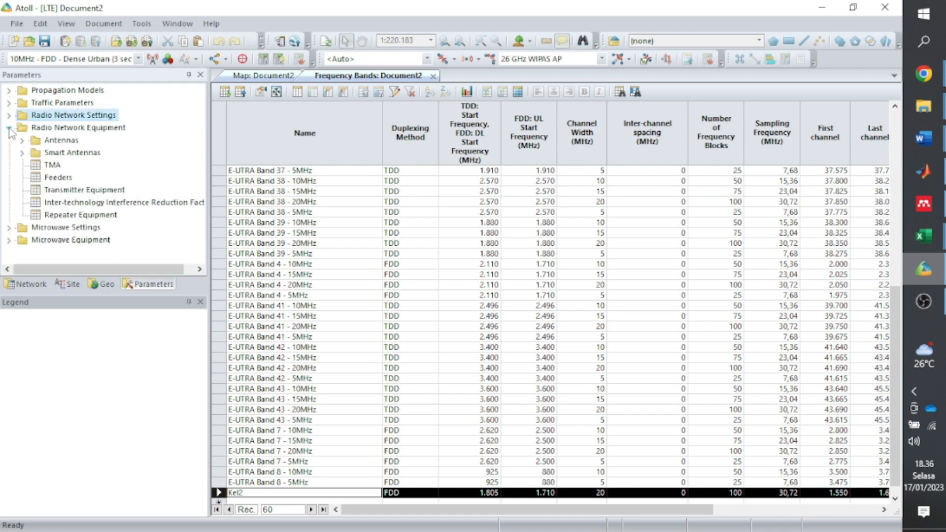
left_click(61, 141)
right_click(61, 141)
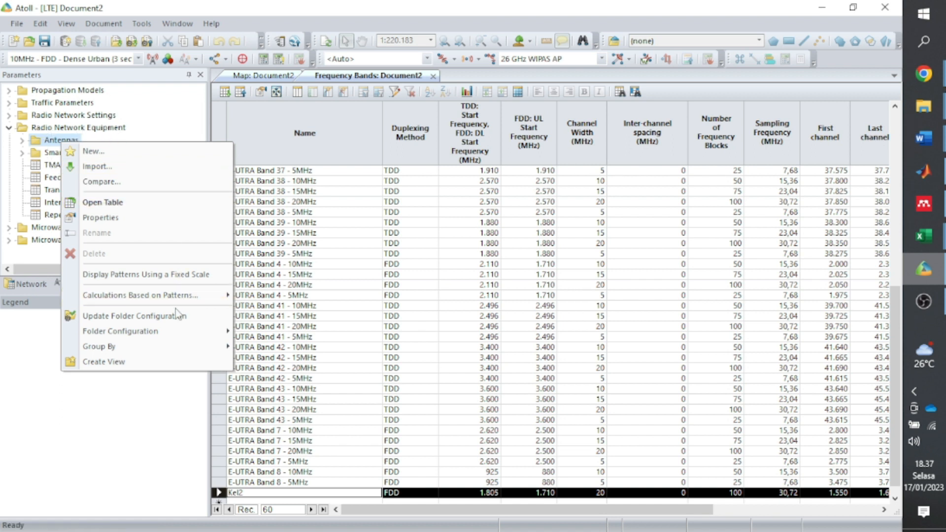
mouse_move(193, 346)
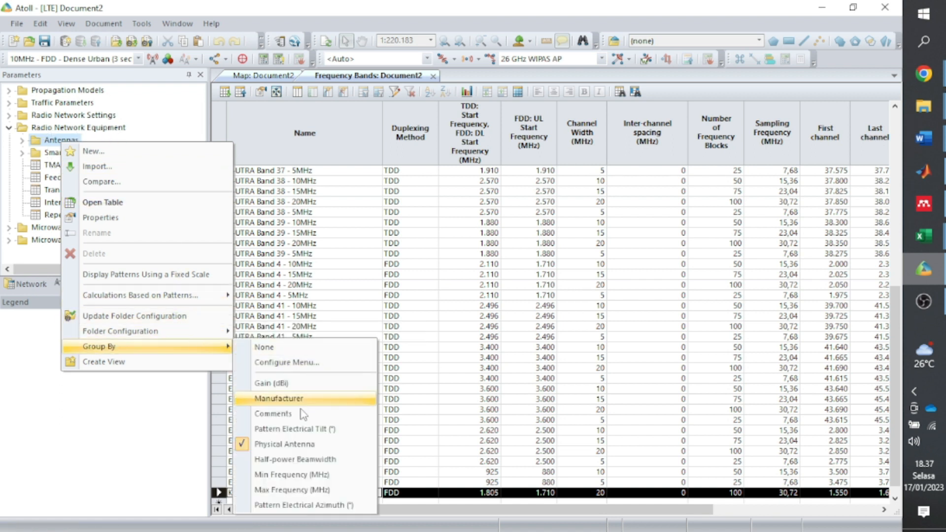
left_click(314, 476)
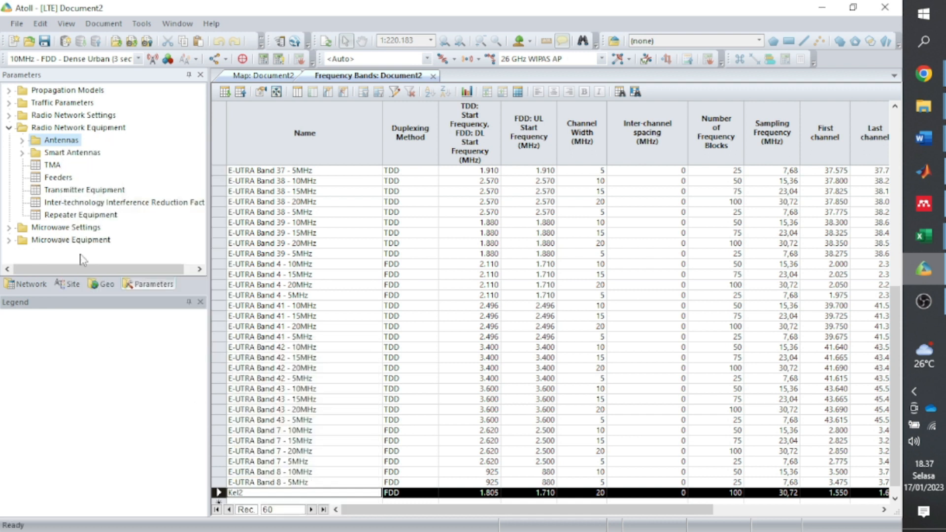
Open the table of the antenna group with a minimum frequency of 1.710 MHz
left_click(22, 140)
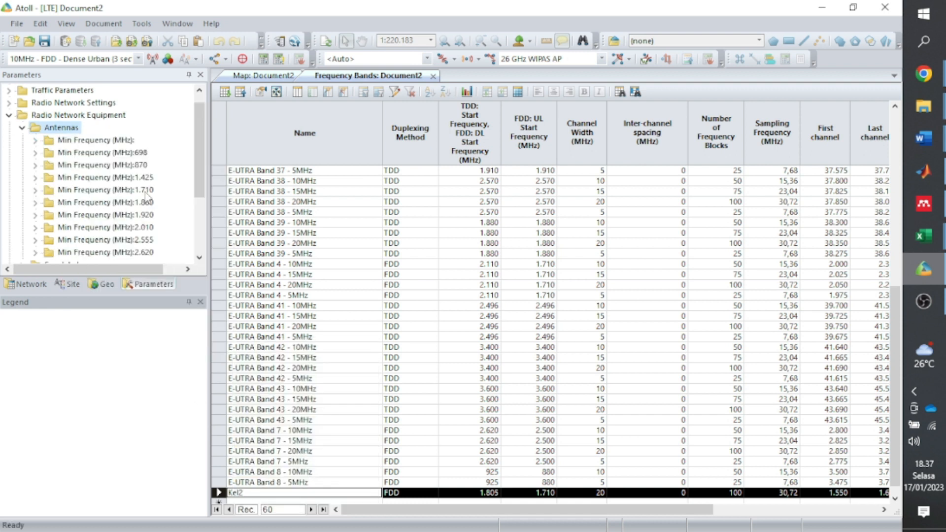
right_click(87, 192)
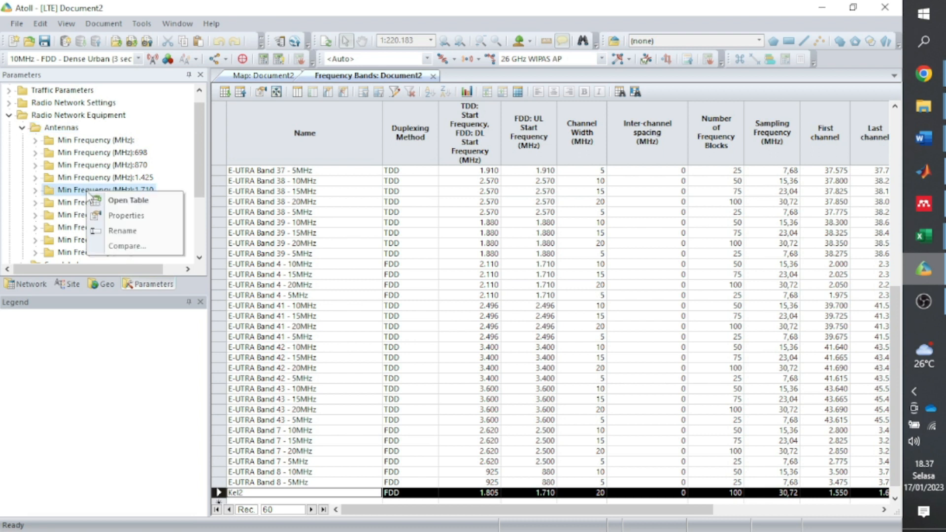
left_click(105, 198)
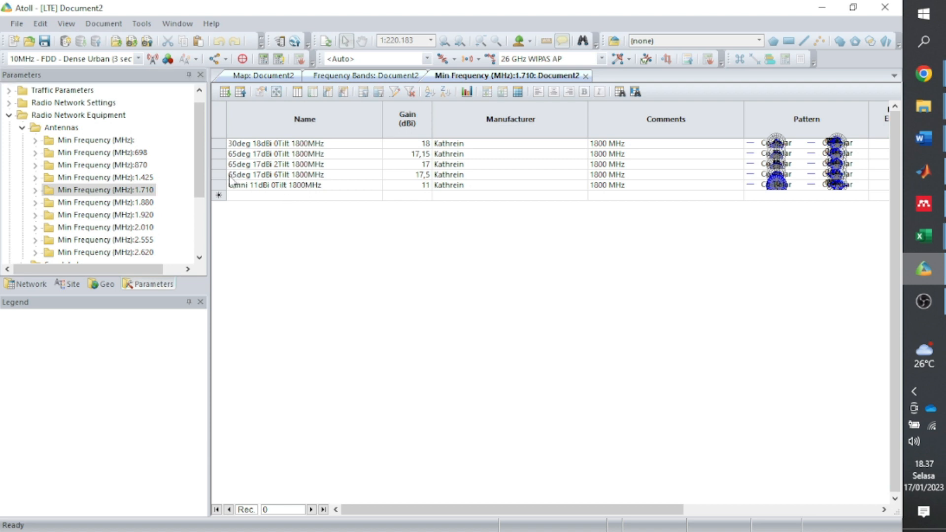
Duplicate the 65deg 17dBi 6Tilt 1800MHz antenna in a new record and name the copy Kel2
left_click(224, 175)
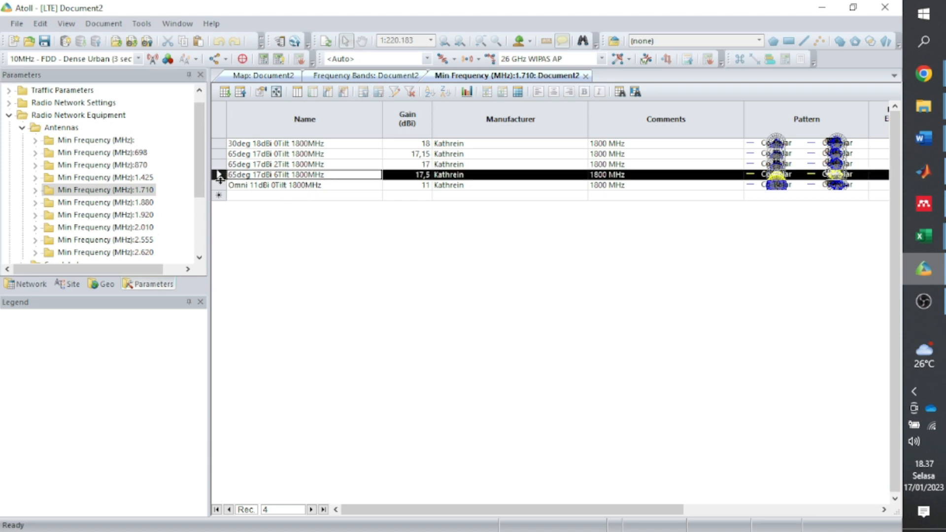
left_click(227, 195)
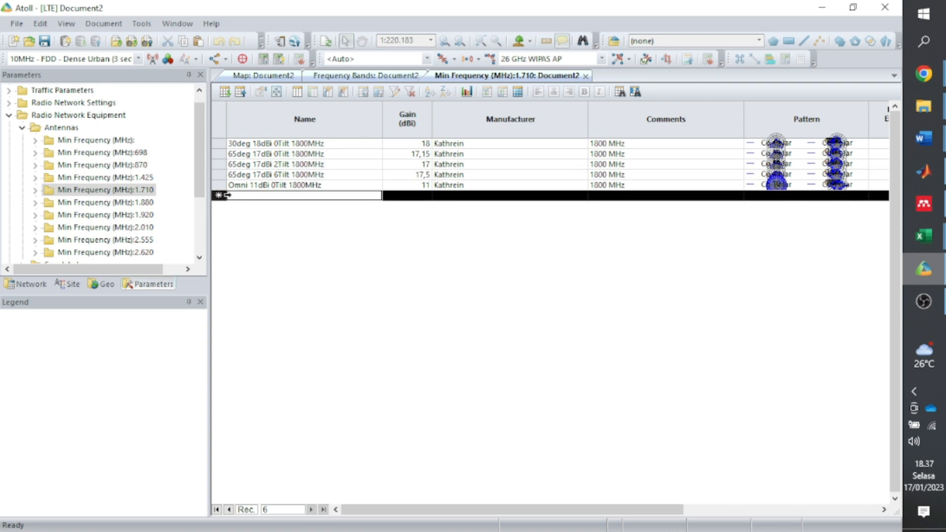
key("ctrl+v")
double_click(226, 195)
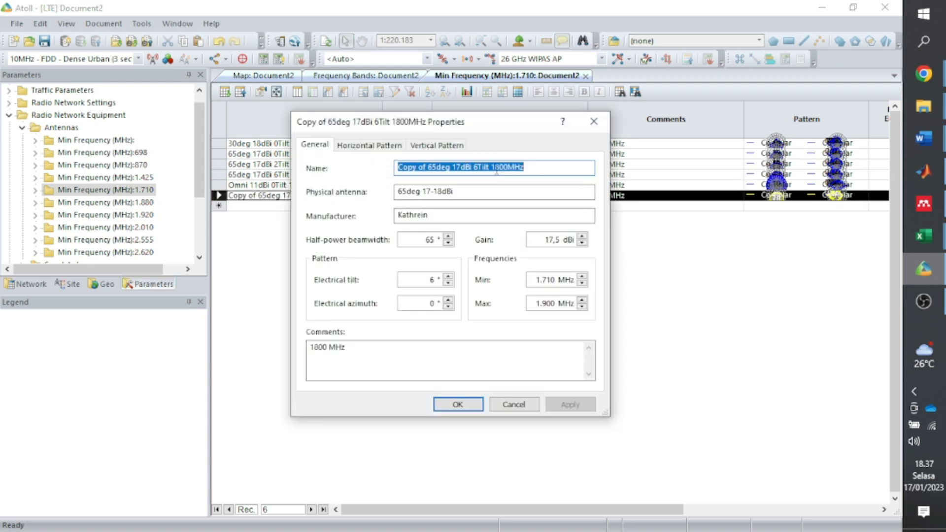
type("Kel2")
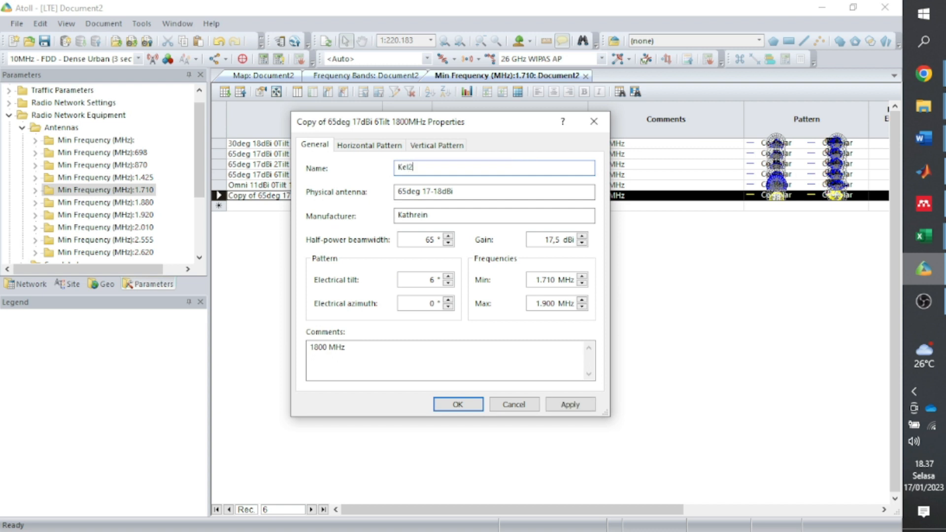
Check the ENB Gain in Kalkulasi.xlsx in Excel, then set the Kel2 antenna's gain to 18 dBi in Atoll and confirm
double_click(552, 240)
left_click(924, 235)
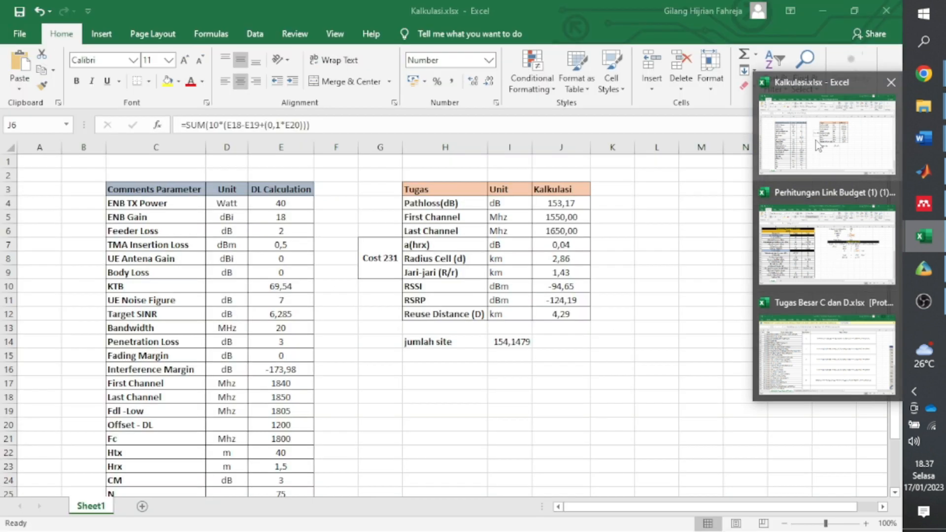
left_click(817, 145)
left_click(294, 219)
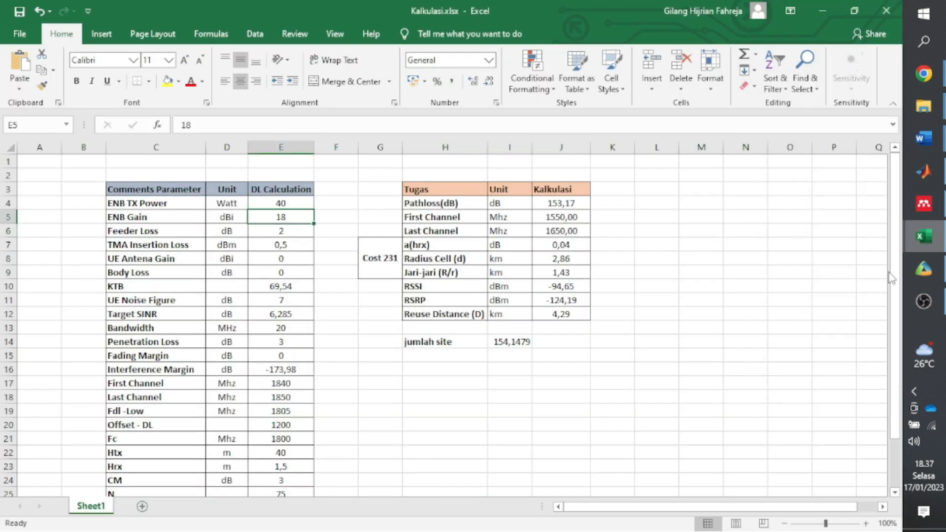
left_click(924, 271)
type("18 dBi")
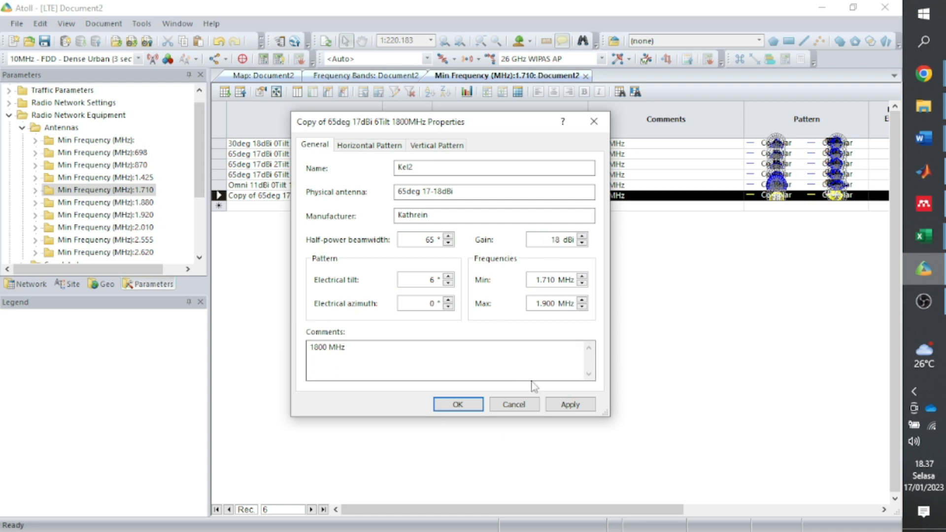
left_click(569, 404)
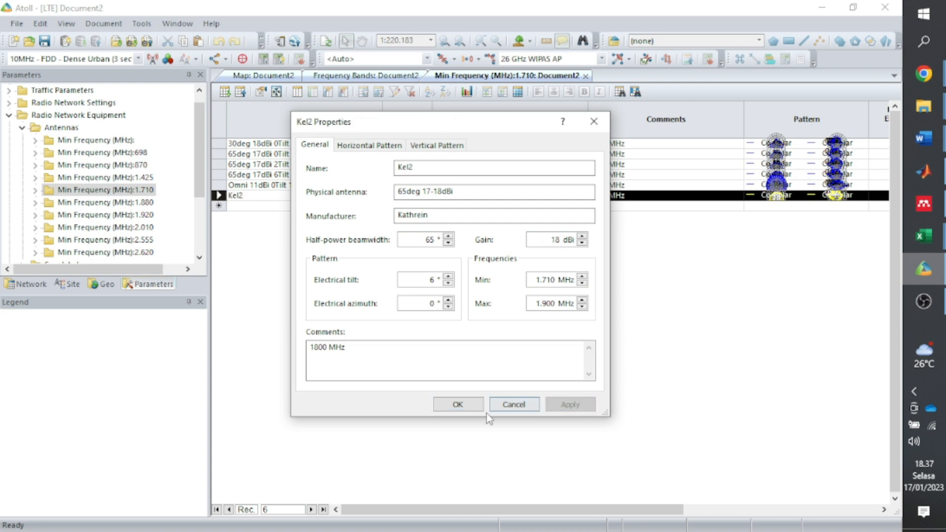
left_click(472, 407)
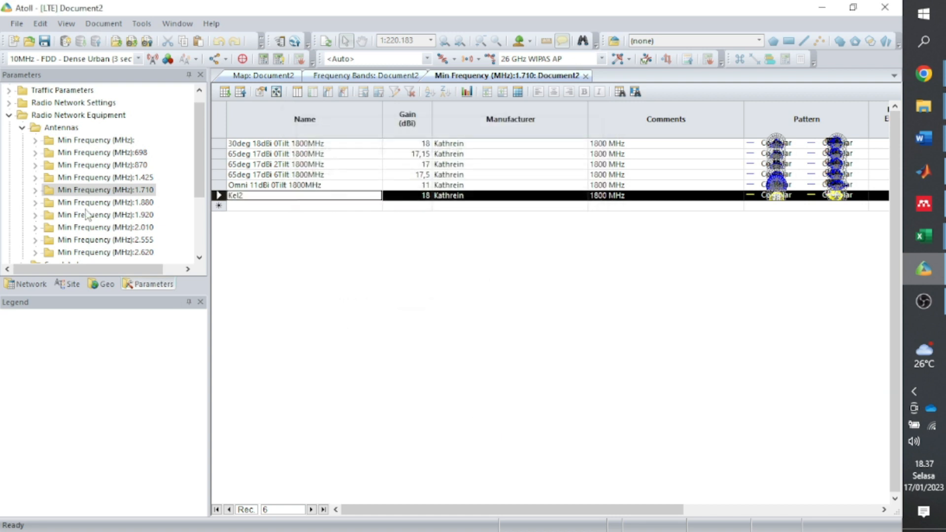
Open the TMA equipment table, duplicate the Default TMA Equipment record and name the copy Kel2
left_click(22, 127)
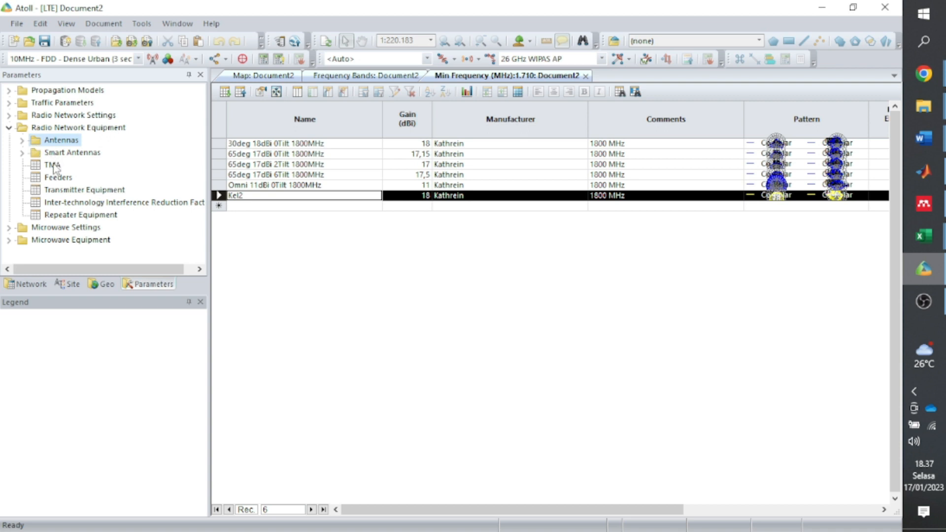
double_click(52, 166)
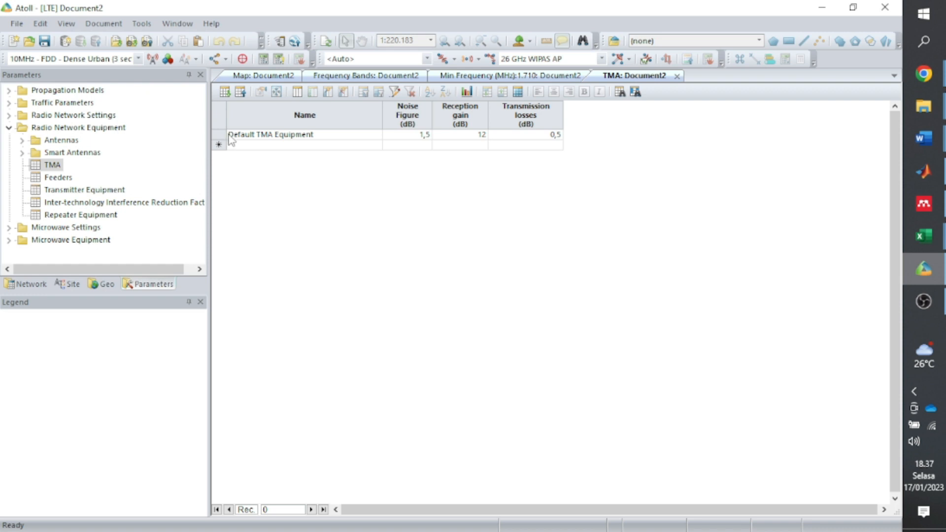
left_click(220, 134)
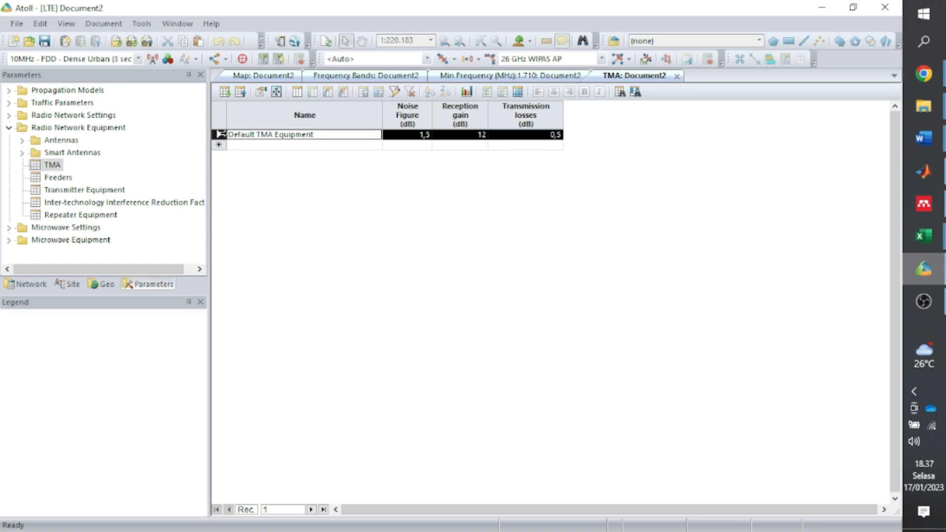
left_click(220, 145)
type("Copy of Default TMA Equipment\t1,5\t12\t0,5")
double_click(220, 144)
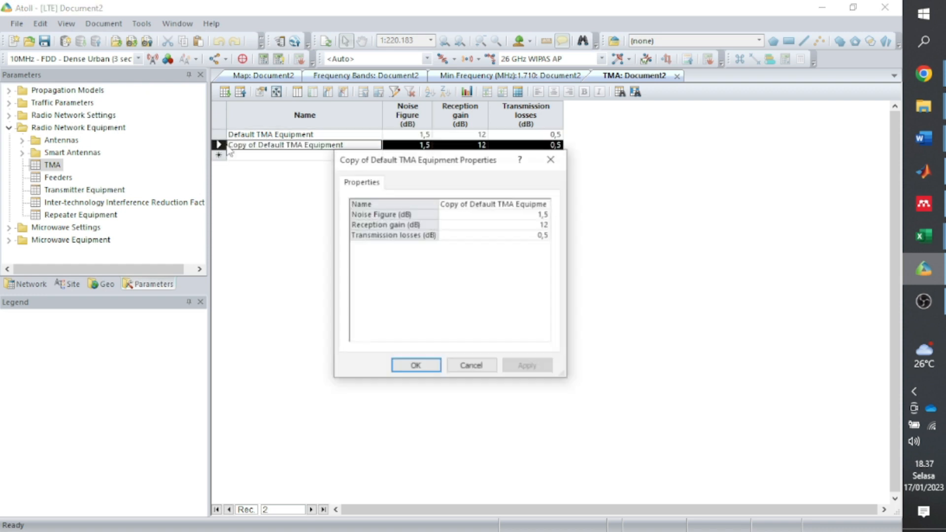
left_click(449, 203)
left_click_drag(450, 203, 602, 203)
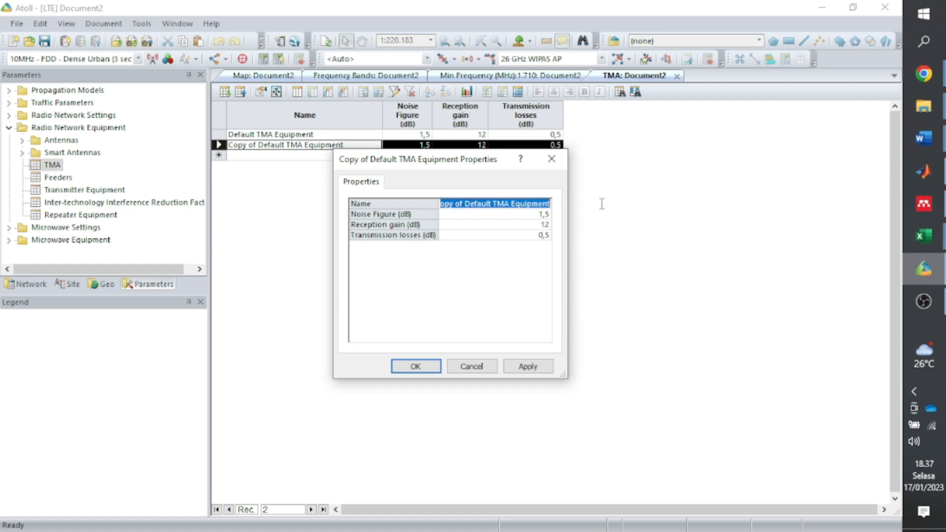
type("Kel2")
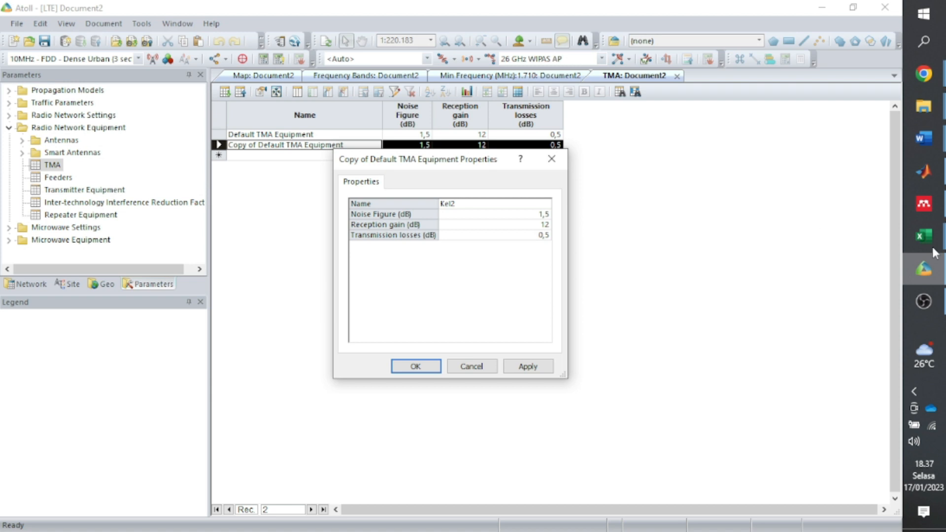
Look up the UE Noise Figure in the Kalkulasi.xlsx workbook in Excel, then return to Atoll
mouse_move(925, 237)
left_click(849, 157)
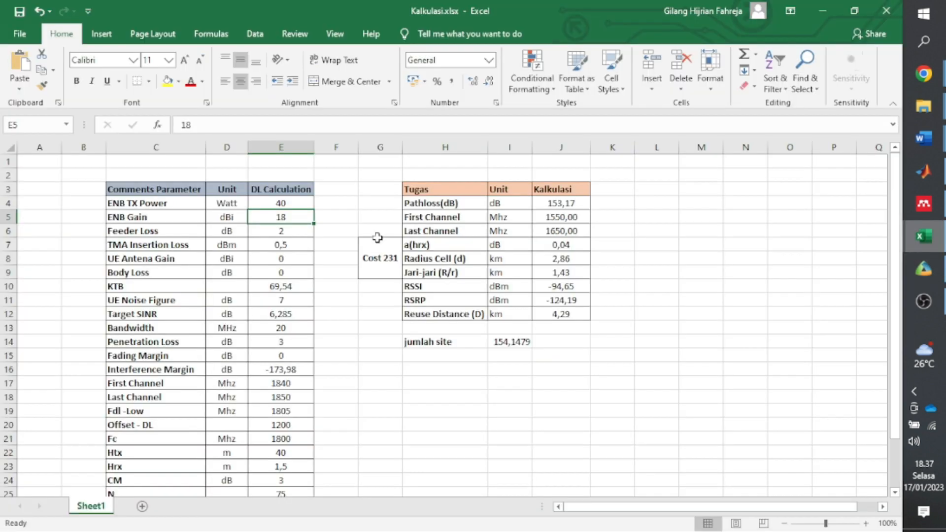
left_click(297, 299)
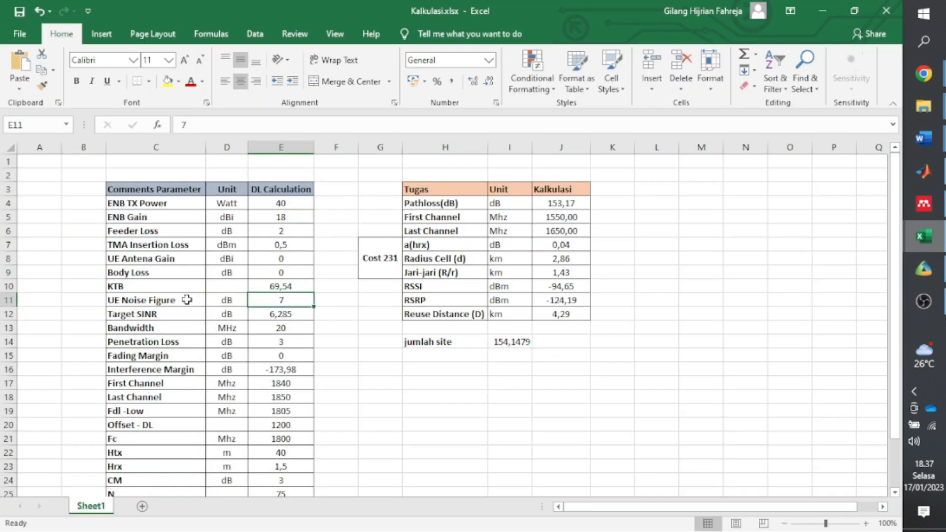
mouse_move(924, 268)
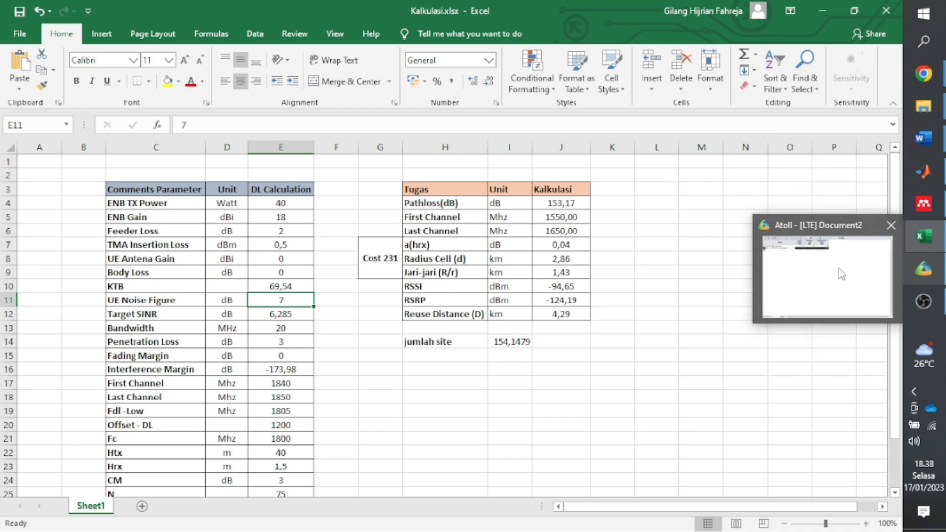
left_click(841, 274)
Set the Kel2 TMA's noise figure to 7 dB and confirm its properties
left_click_drag(538, 213, 561, 213)
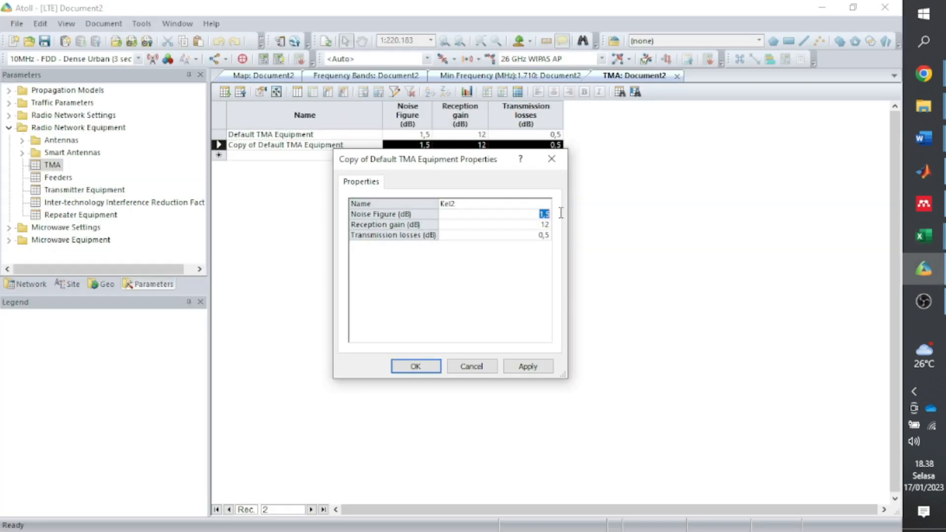
type("7")
left_click(524, 373)
left_click(417, 368)
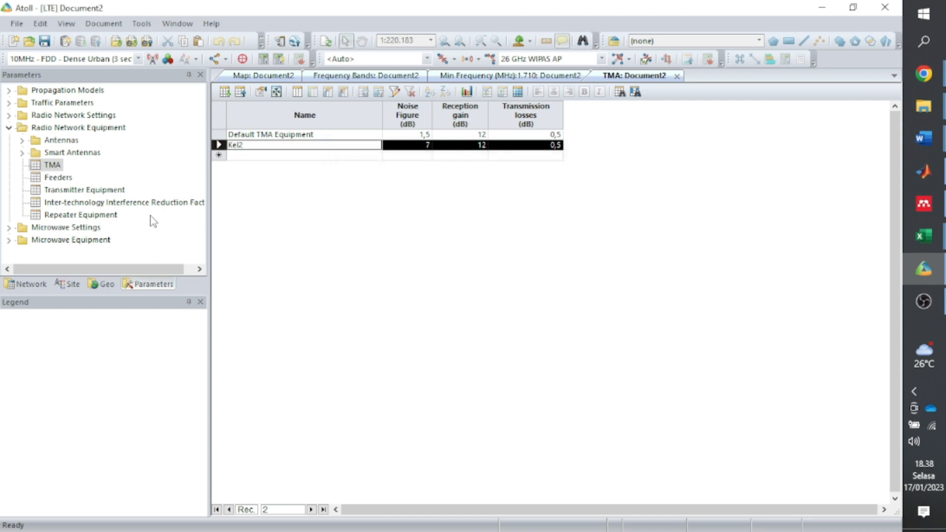
Open the Feeders table, duplicate the 1-5/8" at 2100 MHz record, name the copy Kel2 and confirm its properties
double_click(56, 178)
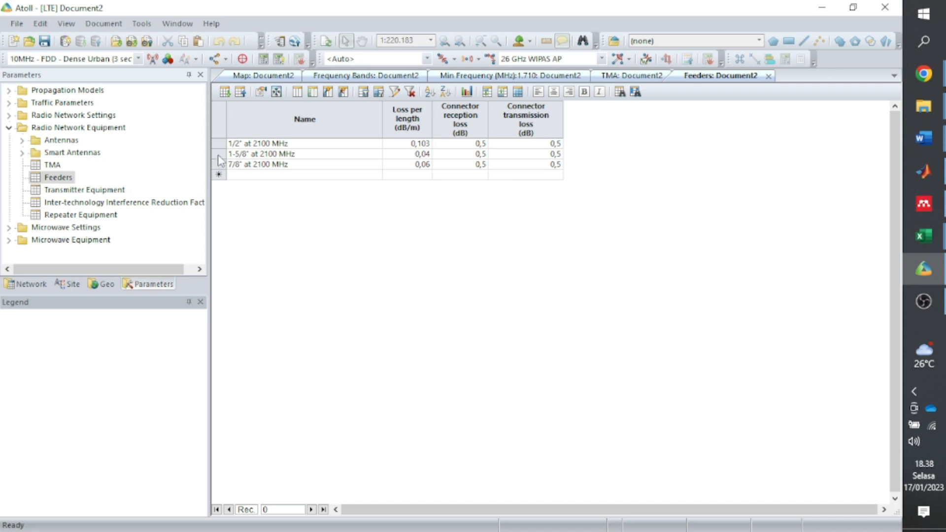
left_click(223, 153)
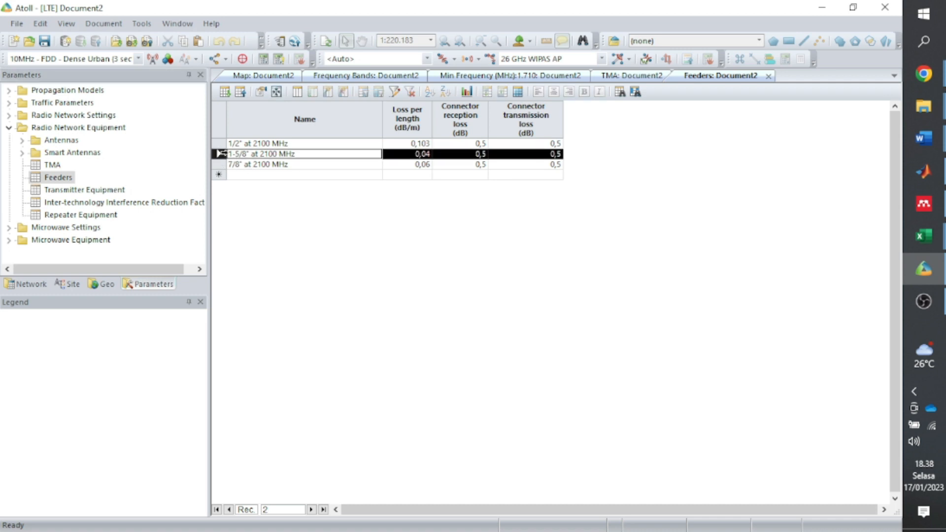
left_click(220, 174)
type("Copy of 1-5/8\" at 2100 MHz\t0,04\t0,5\t0,5")
double_click(219, 175)
left_click(474, 204)
left_click_drag(473, 203, 586, 197)
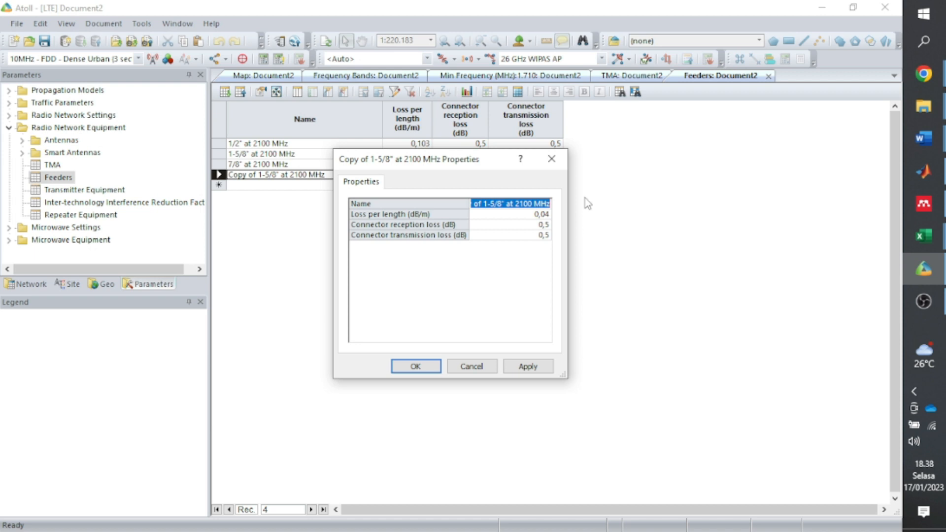
type("Kel2")
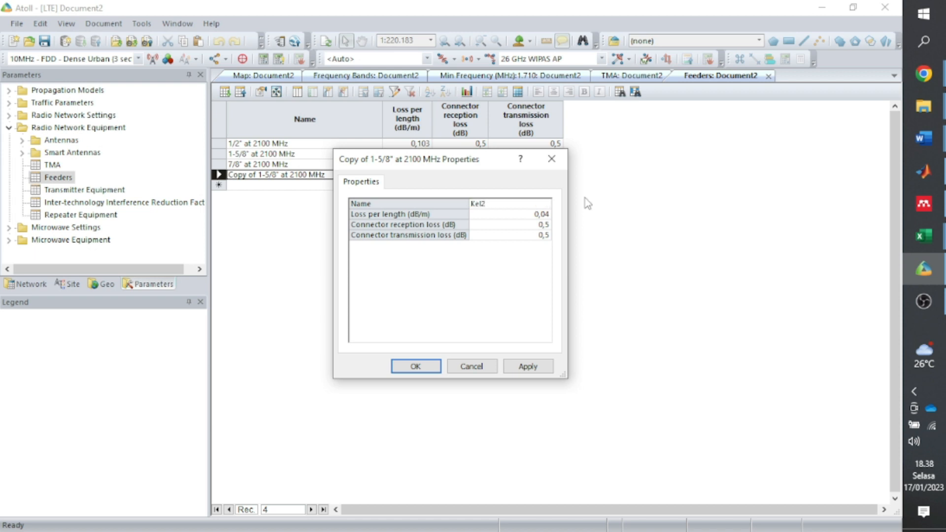
left_click(539, 369)
left_click(417, 367)
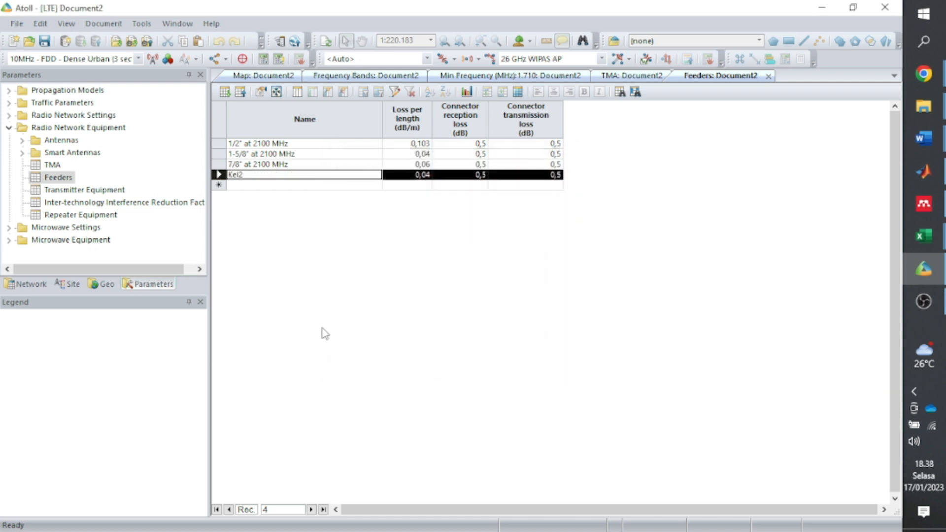
Open the Transmitter Equipment table, duplicate the Default eNode-B Equipment record and name the copy Kel2
double_click(82, 191)
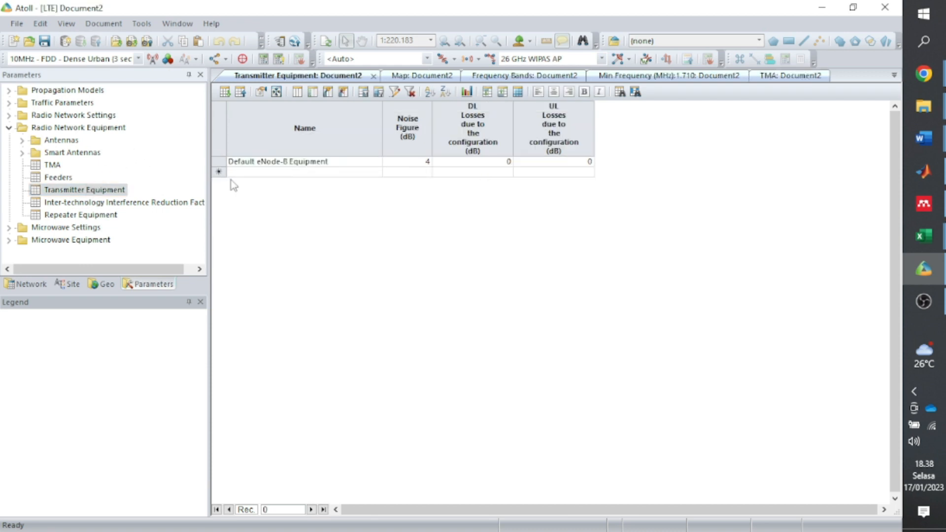
left_click(220, 162)
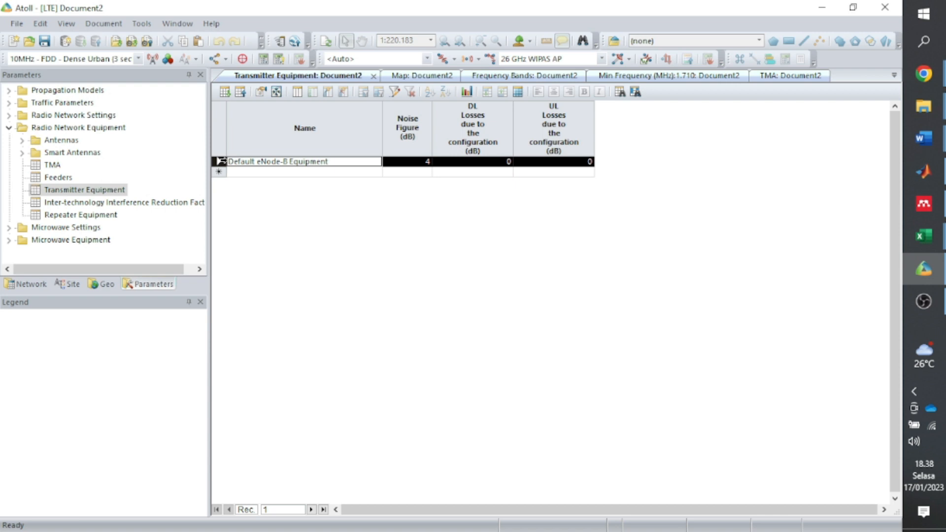
double_click(221, 171)
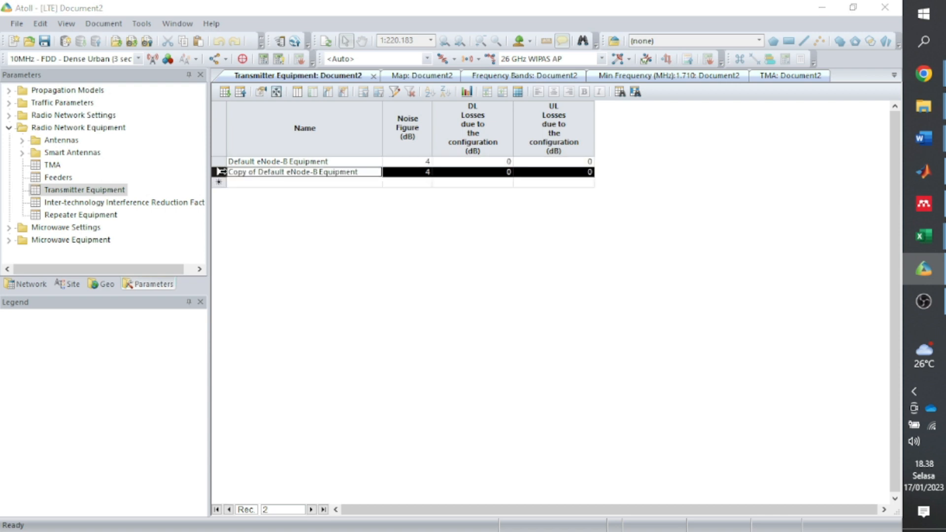
left_click(495, 207)
left_click_drag(495, 207, 577, 211)
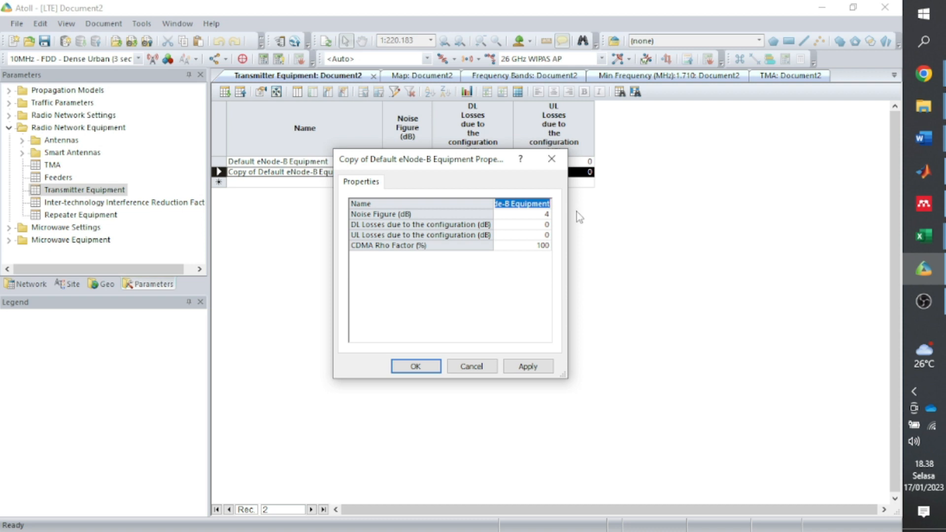
type("Kel2")
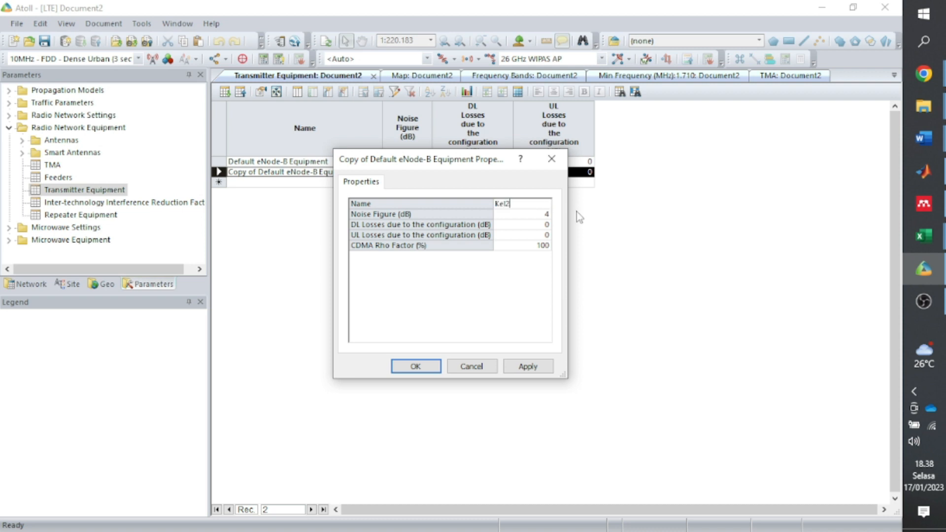
Set the Kel2 transmitter equipment's noise figure to 7 dB and confirm its properties
left_click(529, 215)
left_click(546, 215)
left_click(526, 366)
left_click(415, 367)
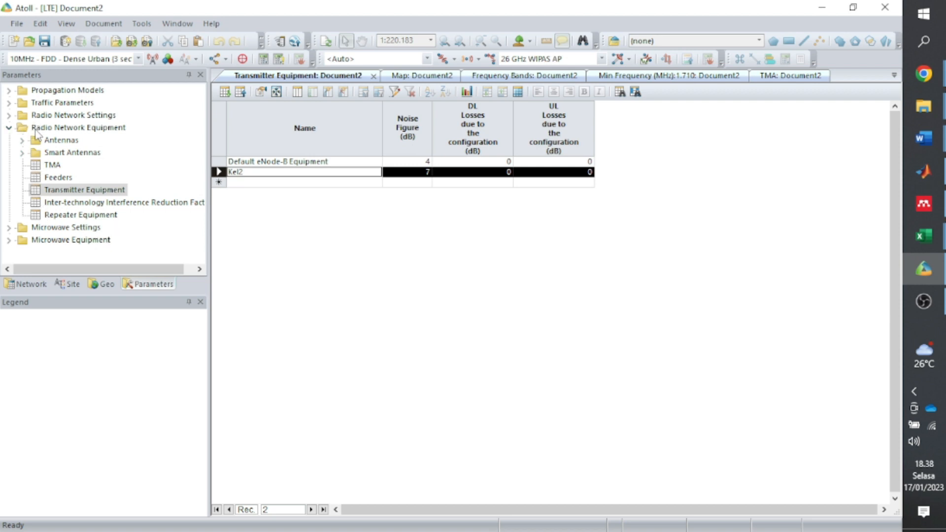
Create a new station template under Radio Network Settings and name it Kel2
left_click(8, 128)
left_click(9, 115)
left_click(23, 127)
left_click(22, 128)
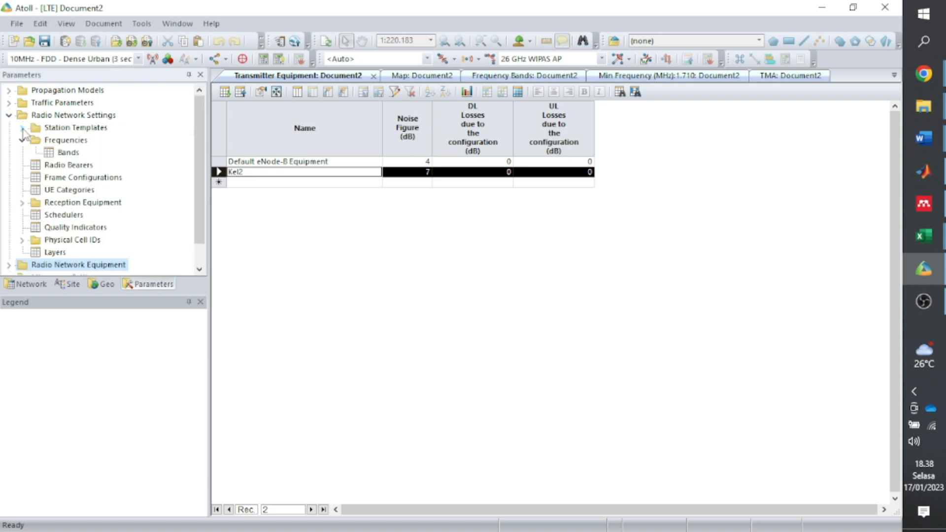
right_click(52, 128)
left_click(95, 140)
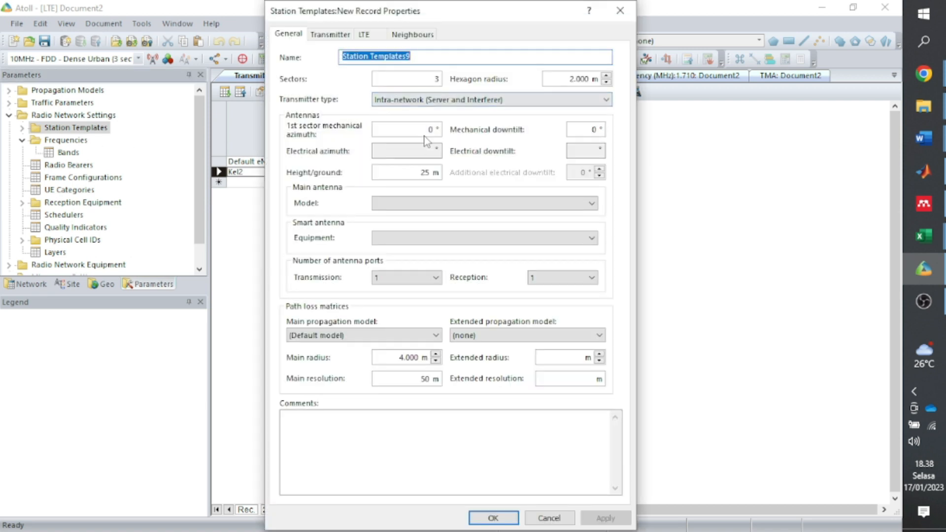
left_click_drag(429, 55, 339, 55)
type("Kel2")
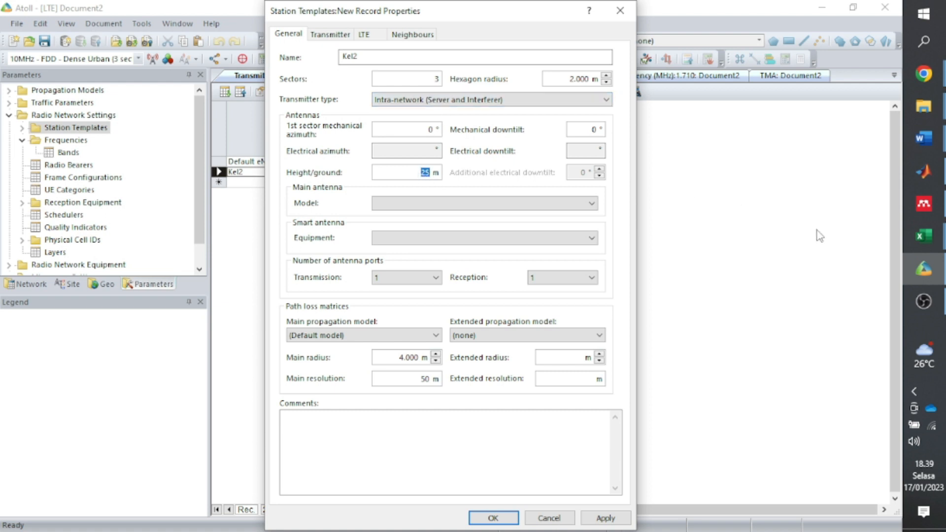
Check the Htx value in Kalkulasi.xlsx in Excel, then set the Kel2 template's antenna height above ground to 40 m in Atoll
left_click(924, 236)
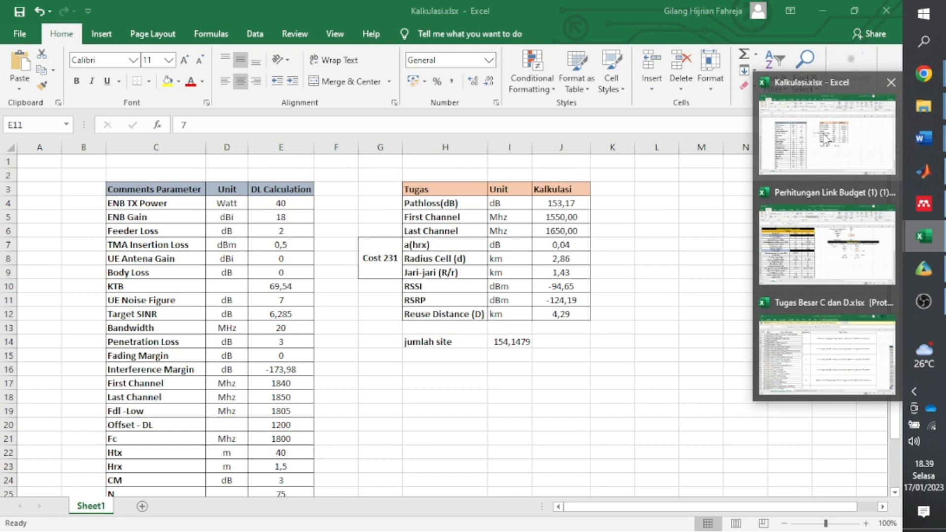
left_click(826, 138)
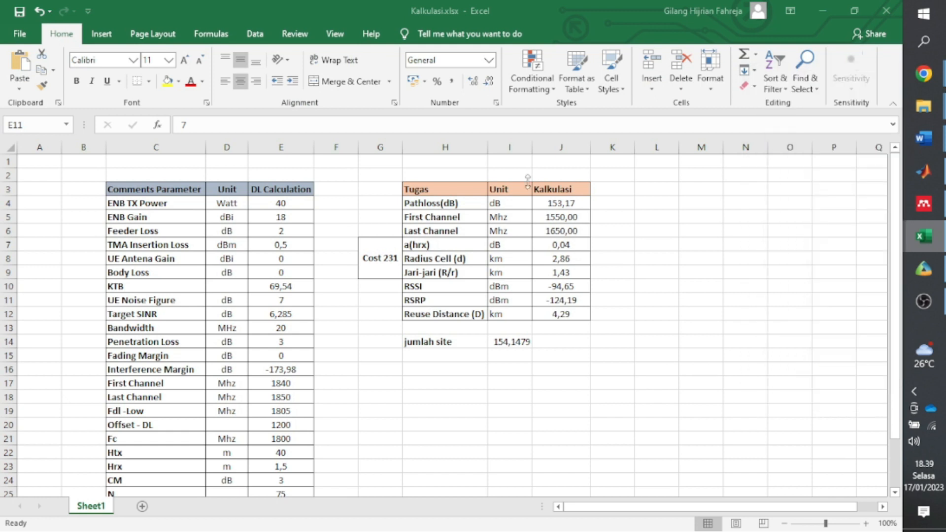
left_click(294, 450)
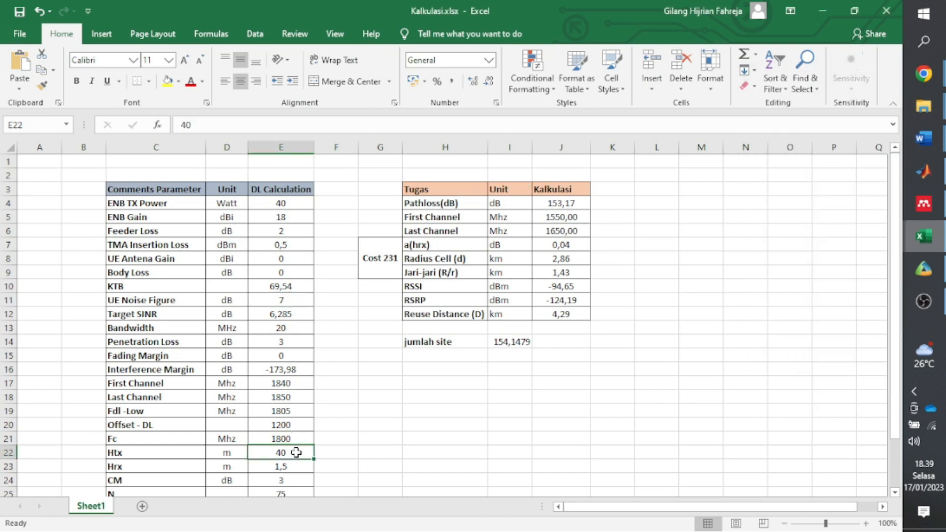
left_click(924, 268)
type("40")
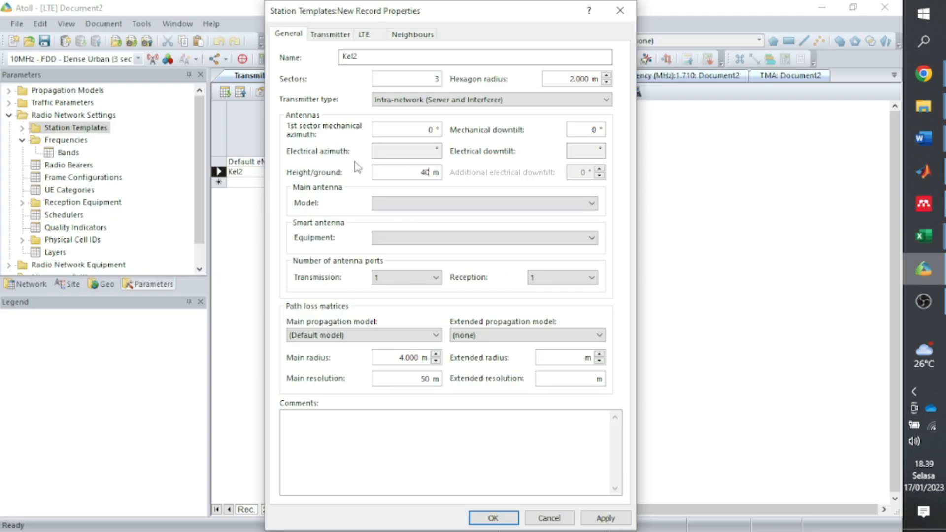
Assign the Kel2 model as the template's main antenna and set both transmission and reception antenna ports to 4
left_click(475, 207)
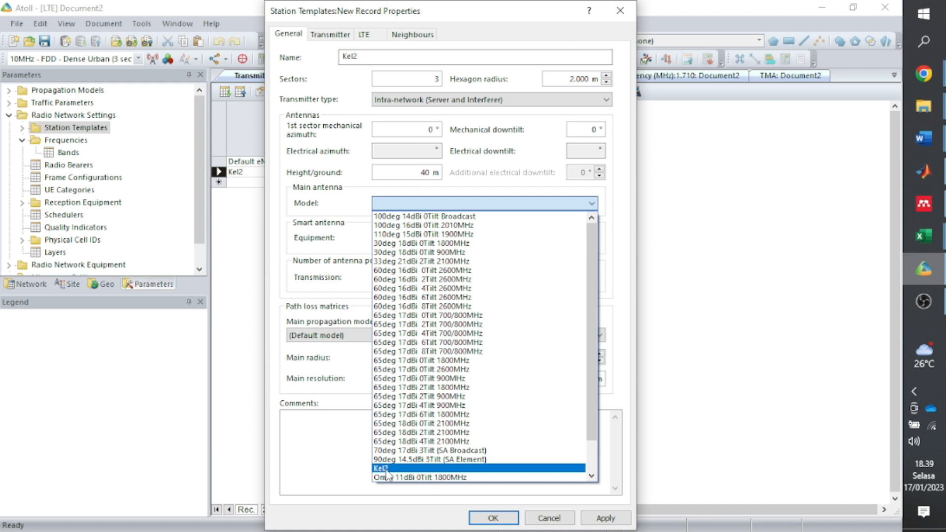
left_click(387, 470)
left_click(414, 277)
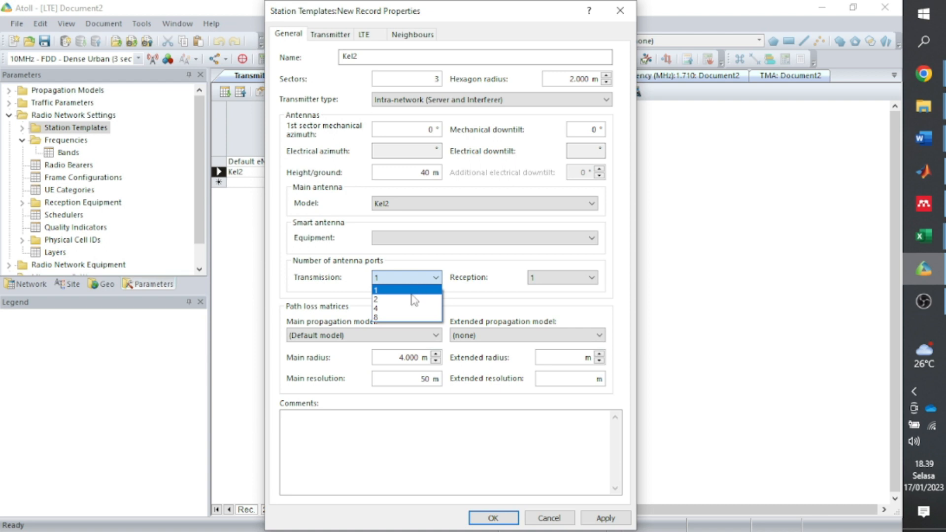
left_click(402, 310)
left_click(542, 277)
left_click(544, 309)
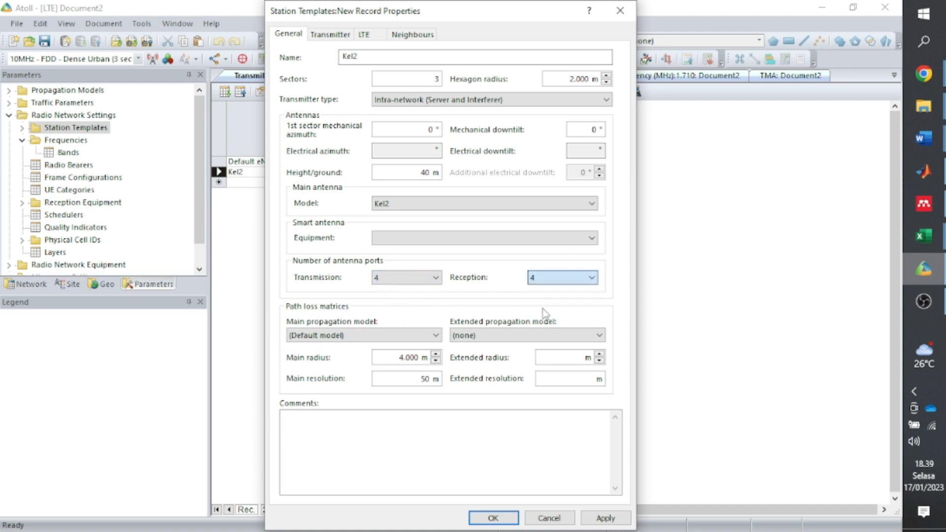
Use Cost-Hata as the template's main and extended propagation models, with a main resolution of 100 m and an extended resolution of 200 m
left_click(384, 340)
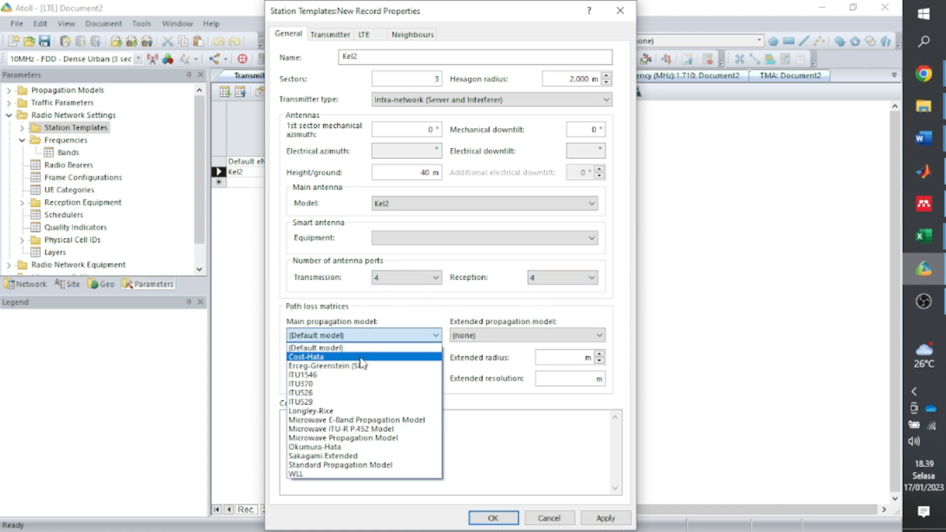
left_click(368, 350)
left_click(486, 340)
left_click(473, 350)
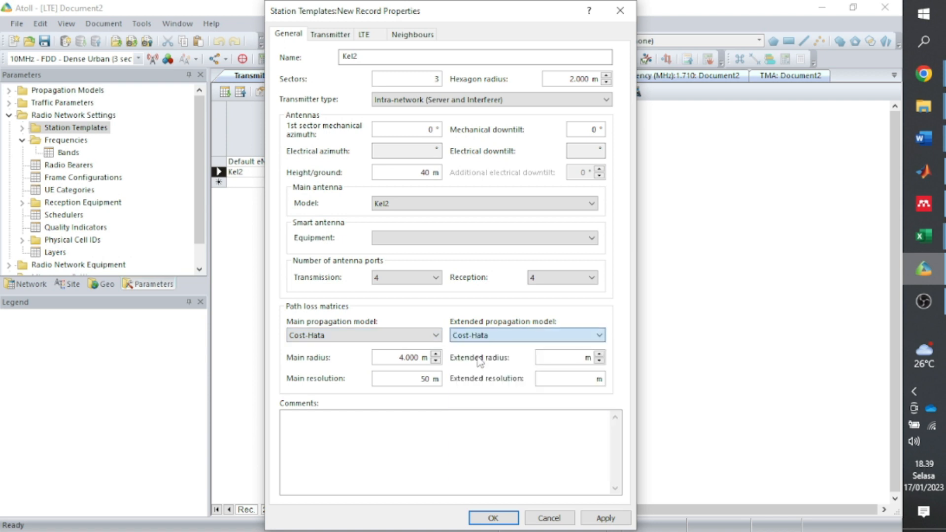
left_click(415, 381)
type("100")
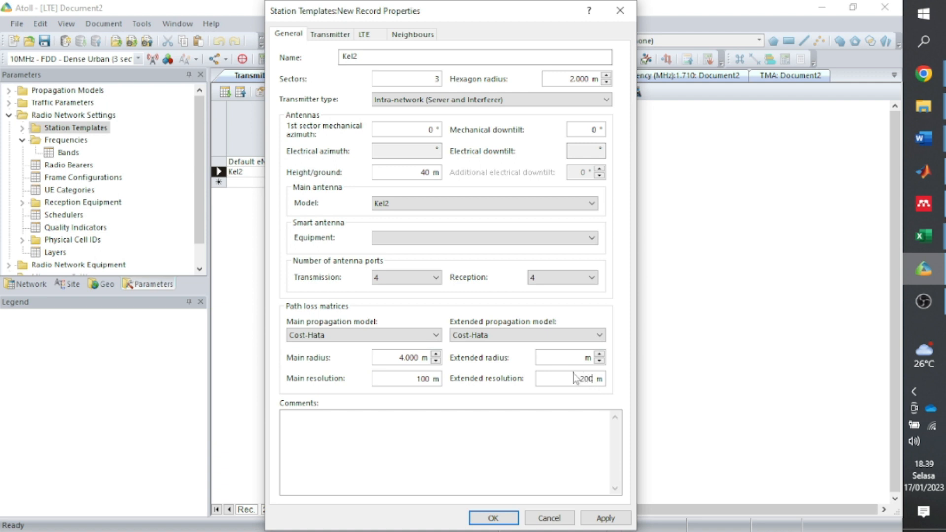
Look up Radius Cell (d) in Kalkulasi.xlsx in Excel, then set the Kel2 template's main radius to 2860 m in Atoll
double_click(408, 358)
mouse_move(912, 241)
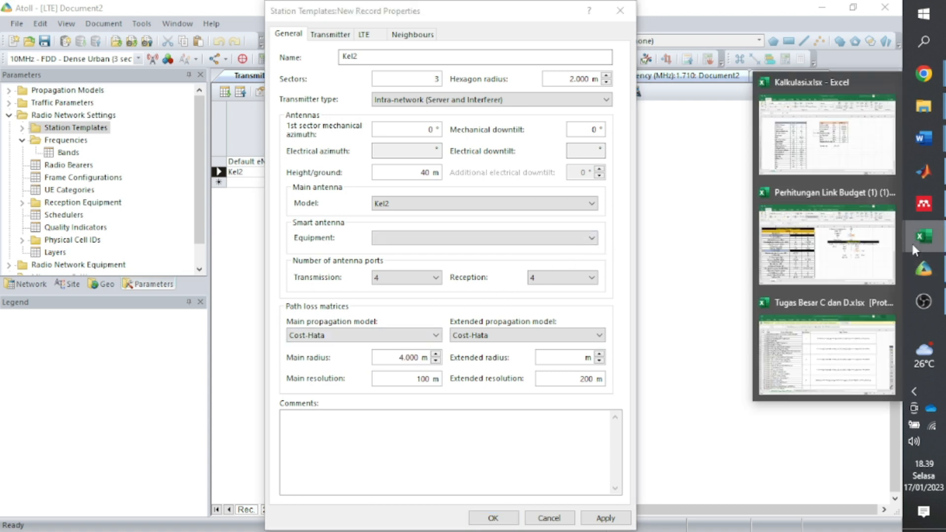
left_click(823, 120)
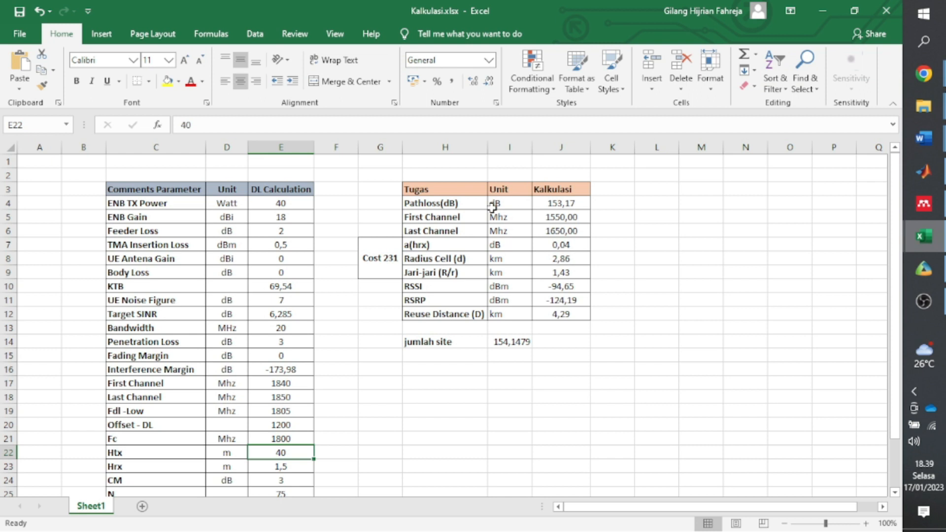
left_click_drag(435, 260, 566, 260)
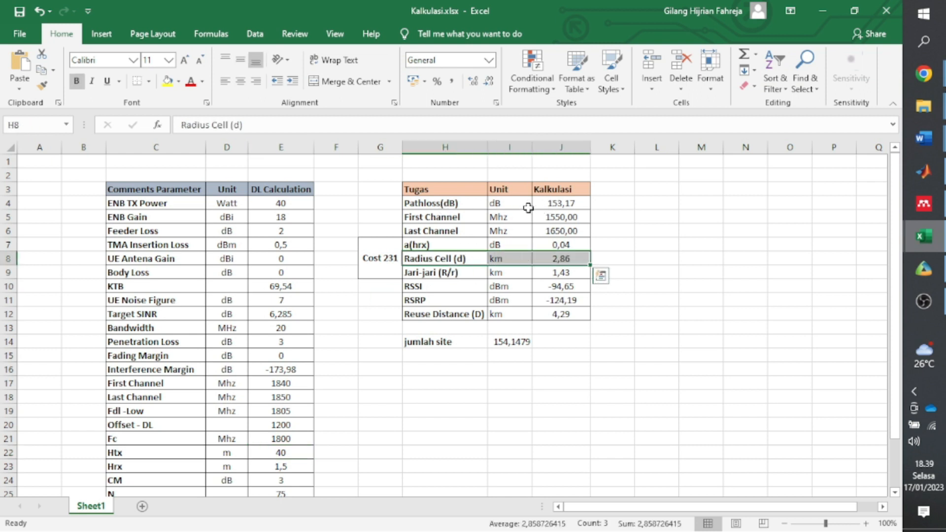
left_click(383, 261)
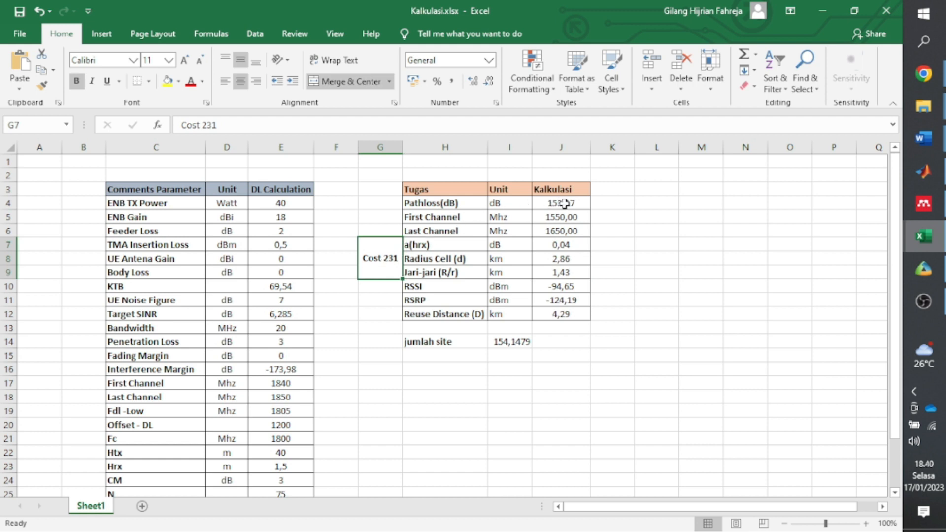
left_click(566, 204)
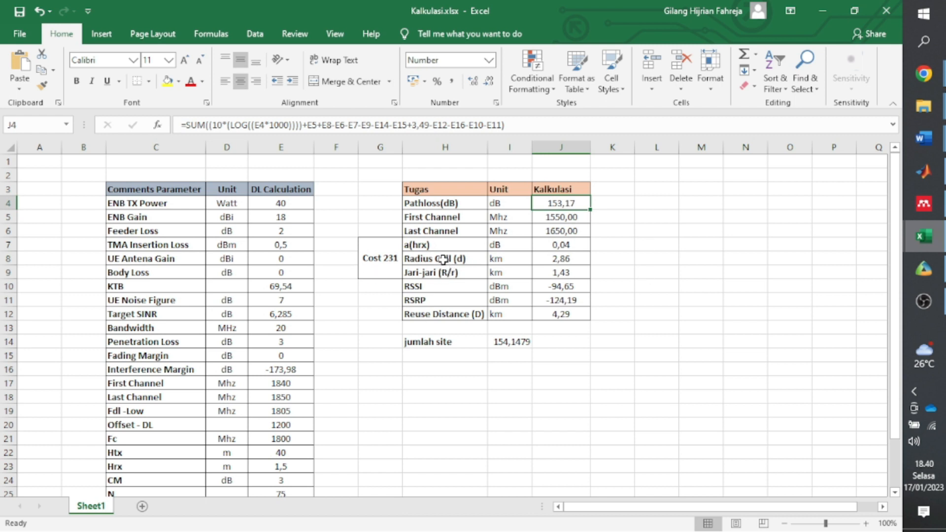
left_click(458, 260)
left_click(553, 260)
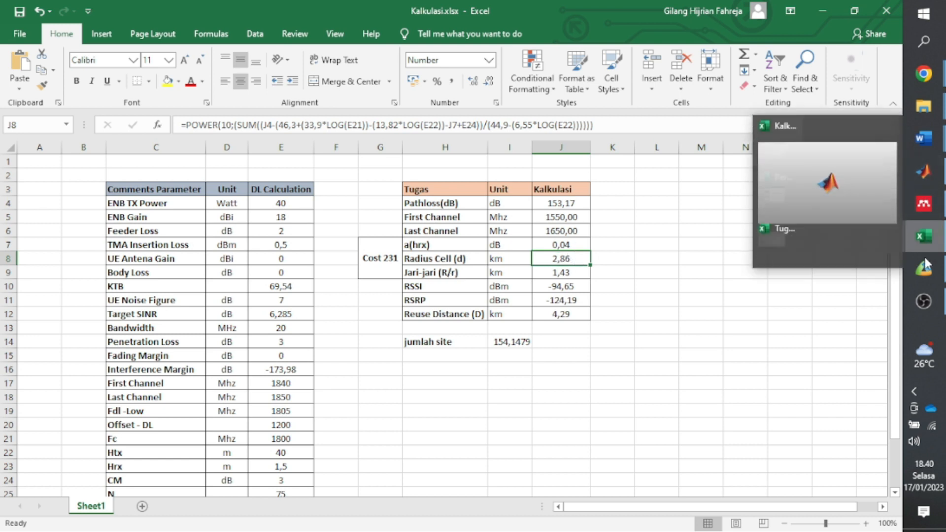
left_click(904, 276)
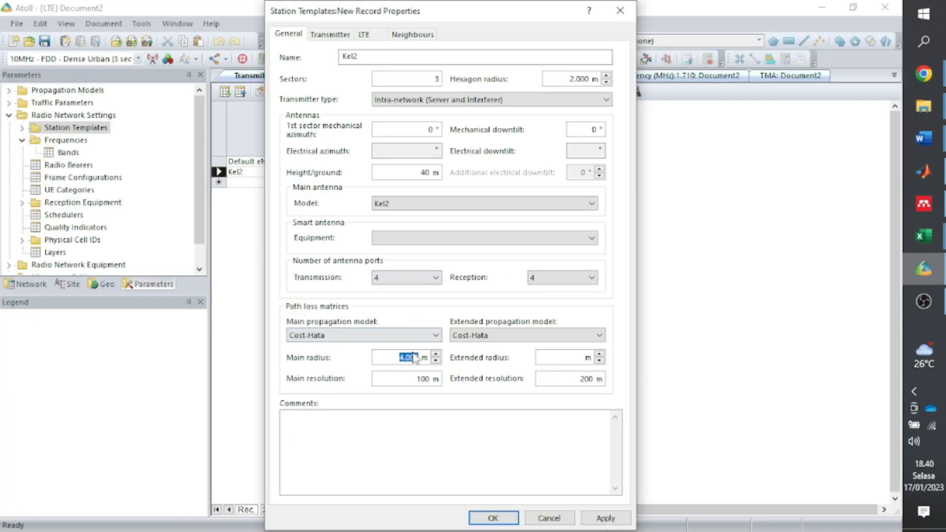
key("BackSpace")
Check Jari-jari (R/r) in Kalkulasi.xlsx in Excel, then set the template's hexagon radius to 1430 m and extended radius to 4000 m in Atoll
double_click(581, 80)
left_click(924, 235)
left_click(791, 108)
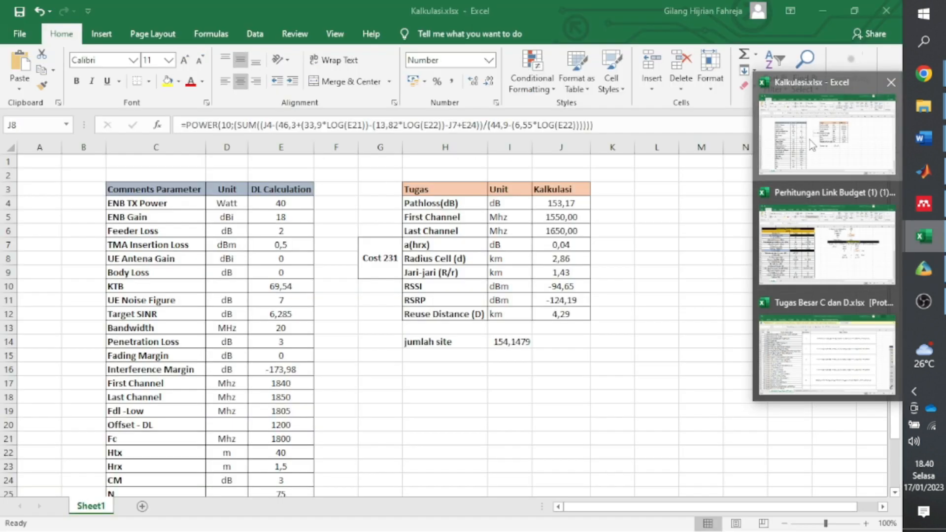
left_click(567, 272)
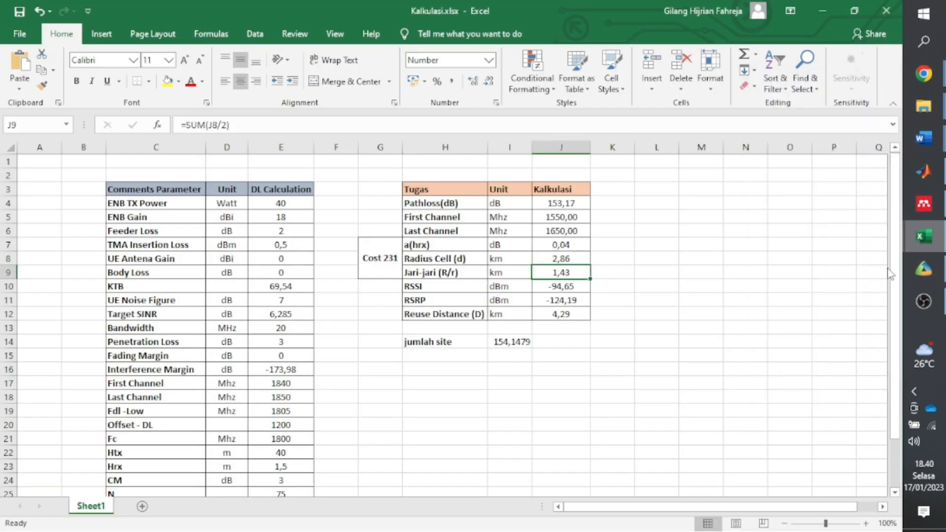
left_click(815, 270)
type("1430")
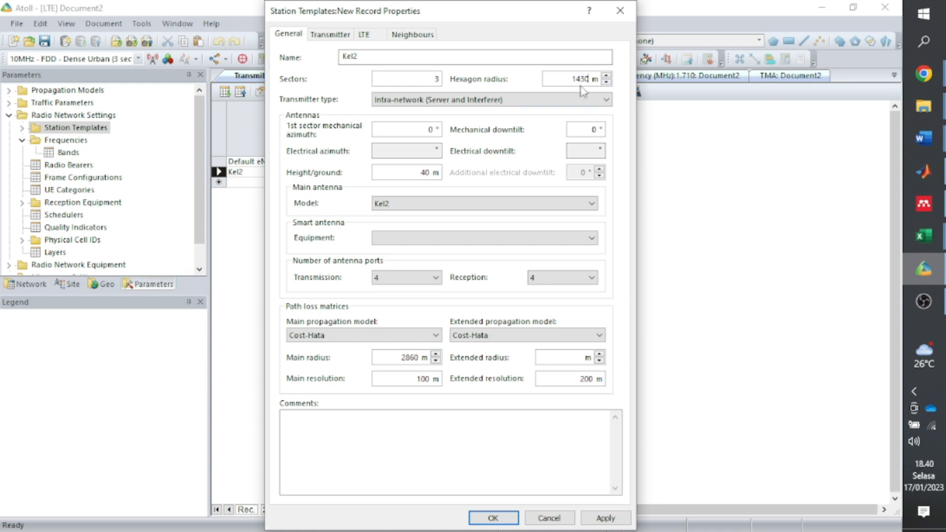
left_click(567, 356)
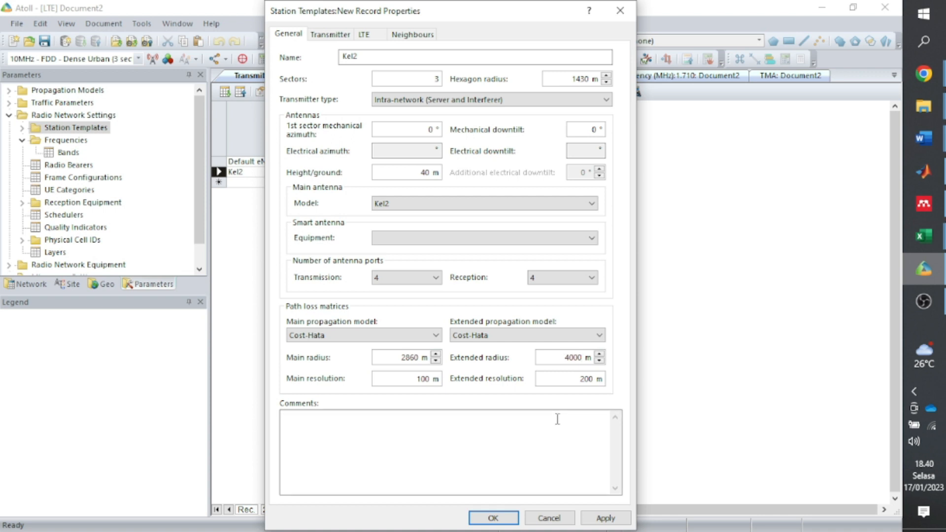
Assign the Kel2 TMA, feeder and transmitter equipment to the station template, fill in the feeder length, and commit the specifications
left_click(334, 35)
left_click(565, 87)
left_click(545, 203)
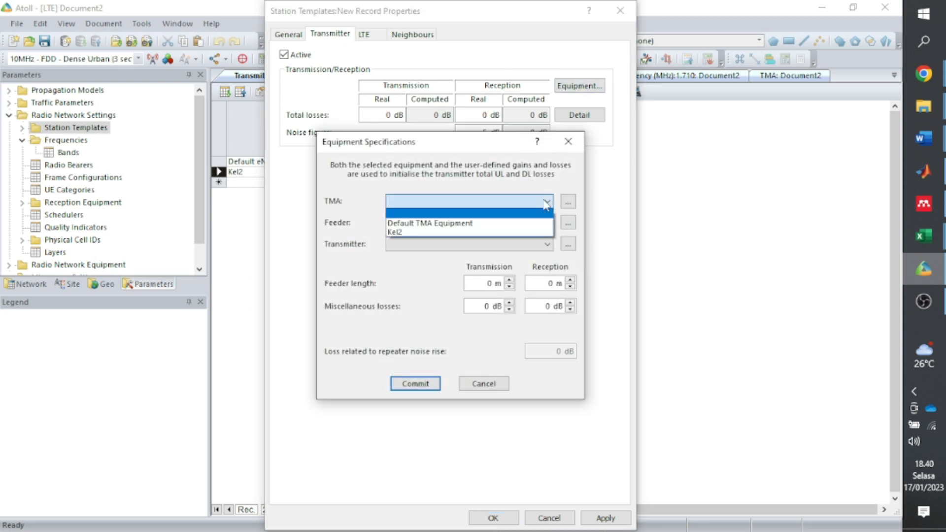
left_click(406, 232)
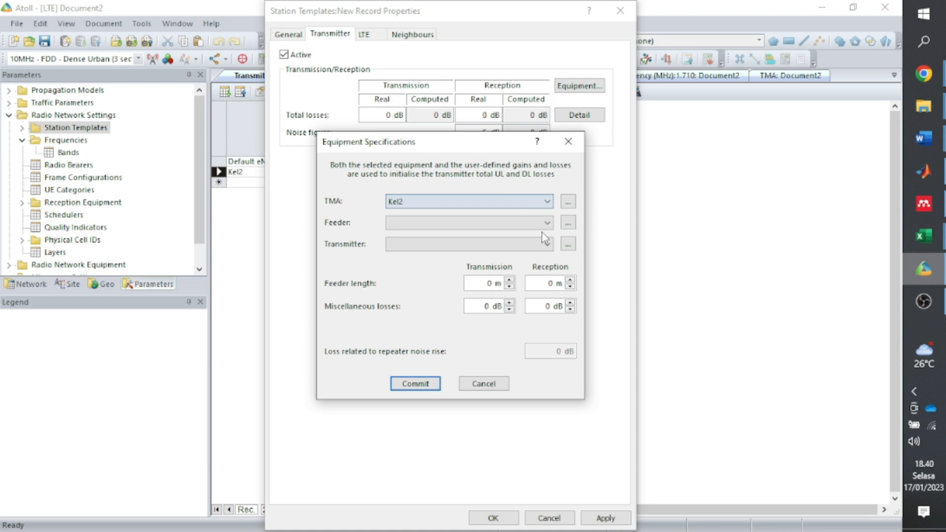
left_click(547, 223)
left_click(434, 271)
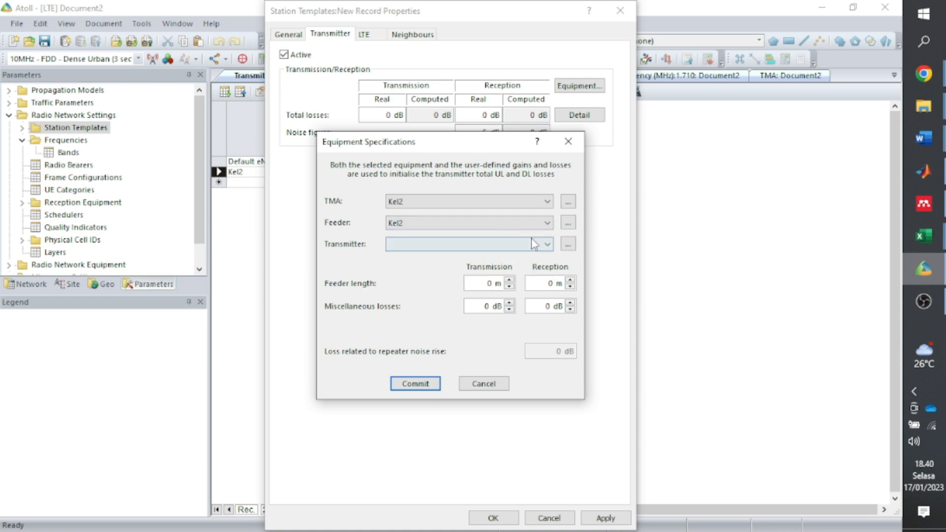
left_click(546, 244)
left_click(438, 274)
double_click(544, 284)
left_click(427, 385)
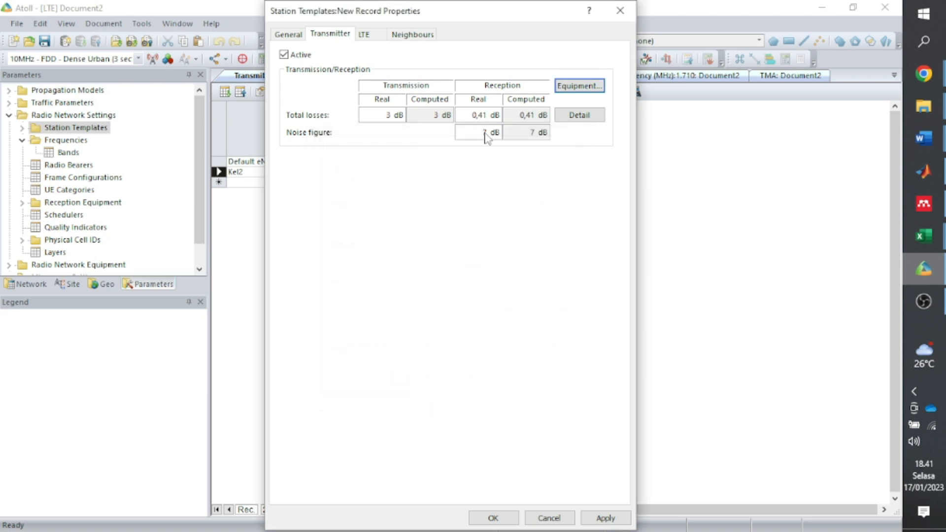
Look up ENB TX Power in dBm in Kalkulasi.xlsx in Excel, then set the template's LTE max power to 46 dBm in Atoll
left_click(376, 33)
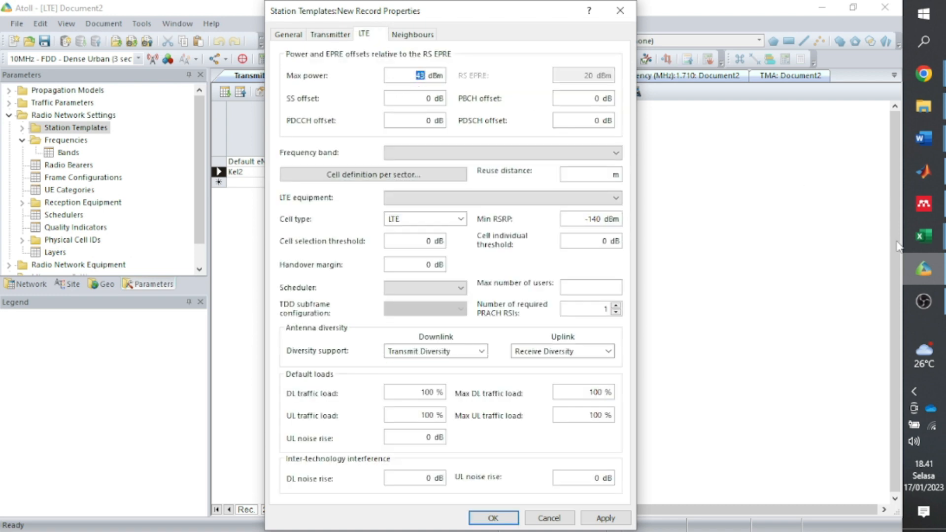
left_click(924, 236)
left_click(832, 127)
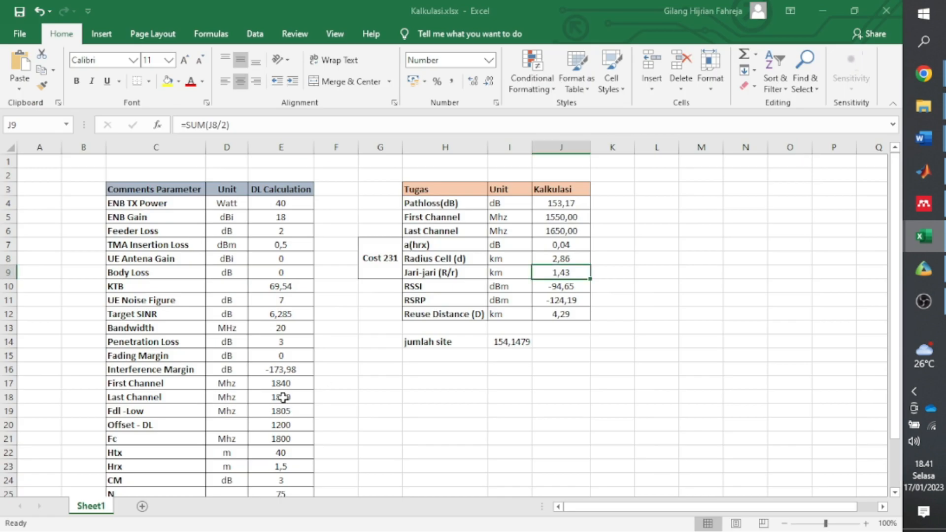
scroll(266, 345, "down", 2)
left_click(291, 439)
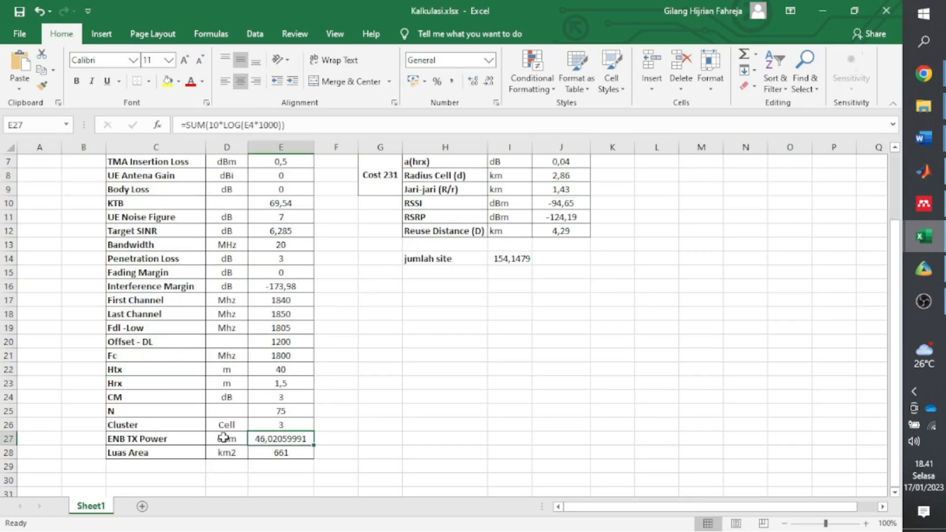
left_click(924, 269)
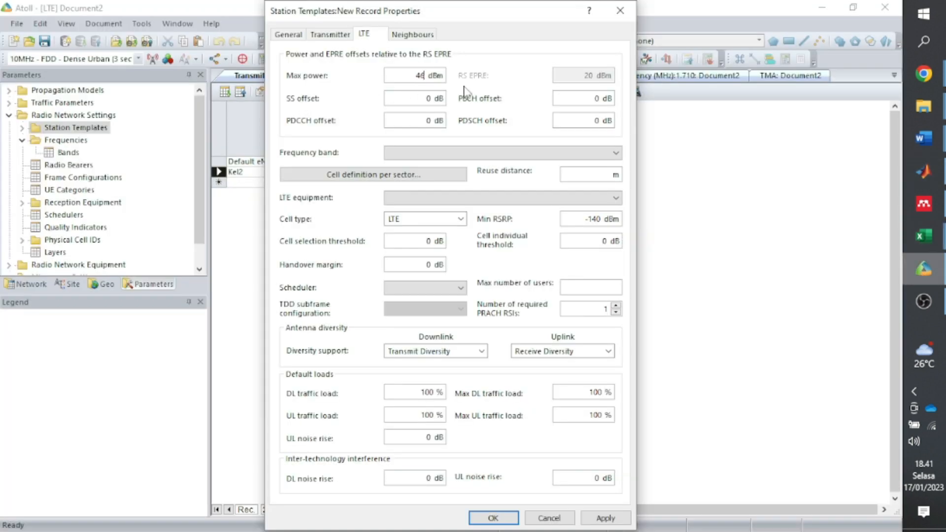
Use the Kel2 frequency band and Default Cell Equipment in the template's LTE settings
left_click(462, 157)
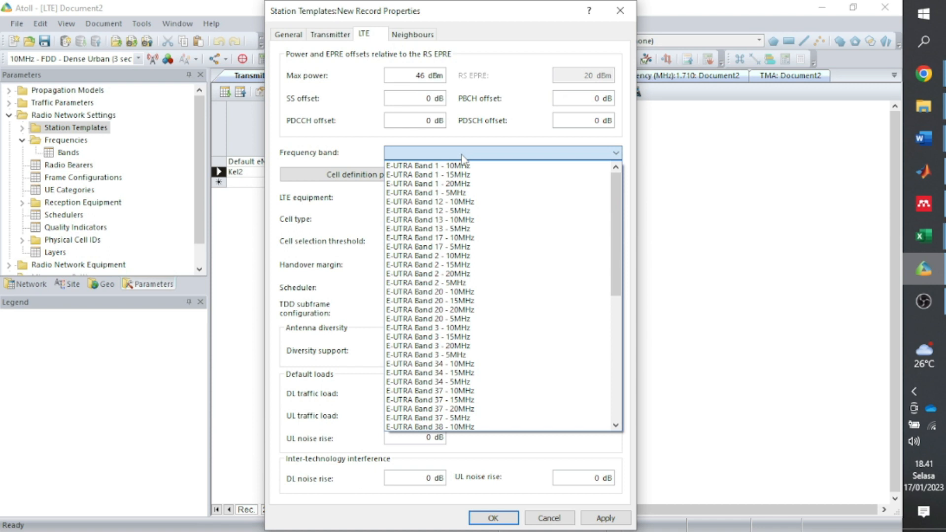
scroll(543, 208, "down", 6)
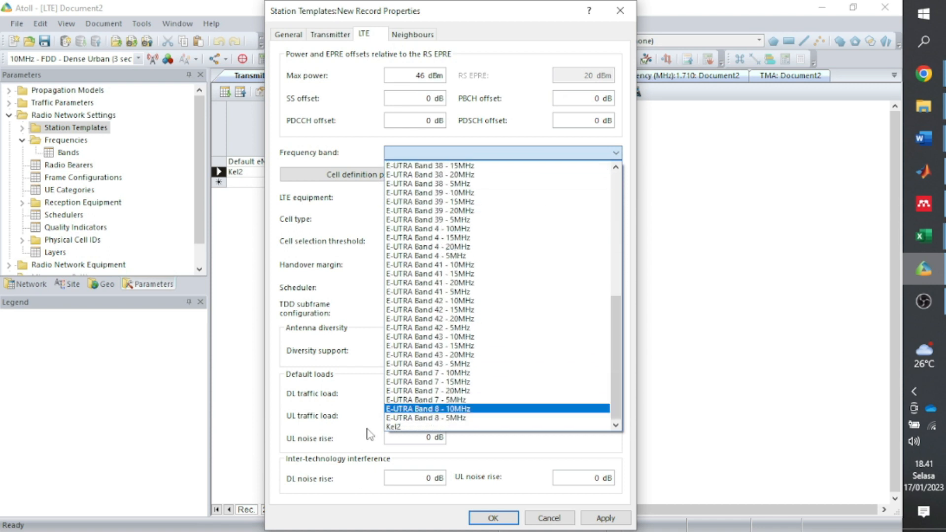
left_click(400, 427)
left_click(428, 197)
left_click(419, 208)
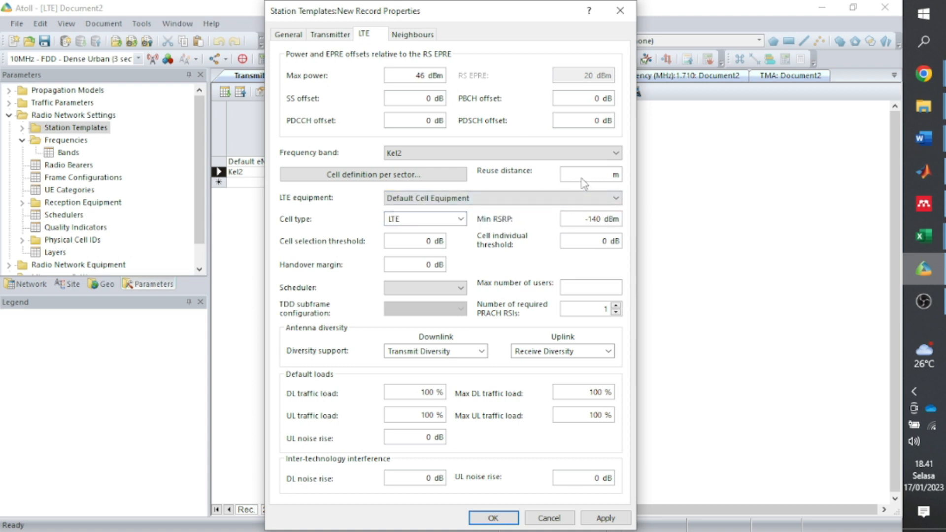
Look up Reuse Distance (D) in Kalkulasi.xlsx in Excel, then set the template's reuse distance to 4290 m in Atoll
left_click(925, 268)
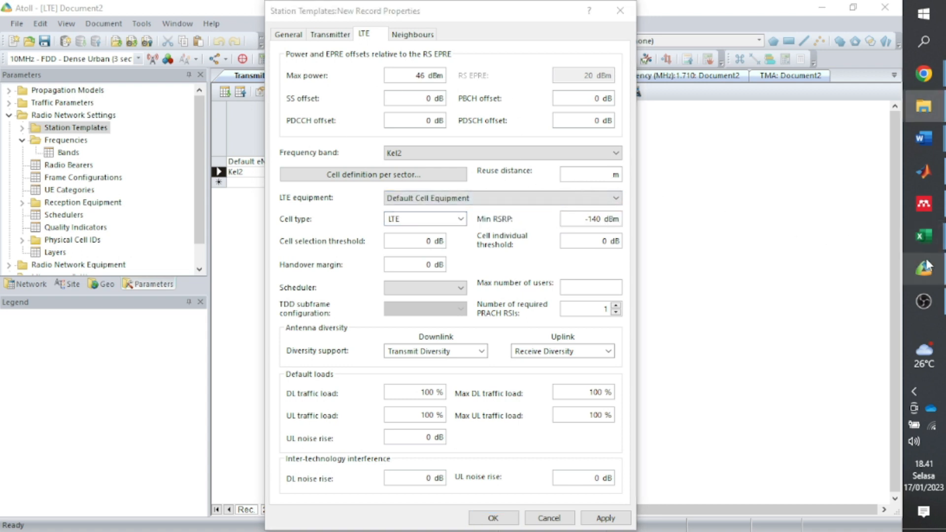
mouse_move(924, 236)
left_click(789, 133)
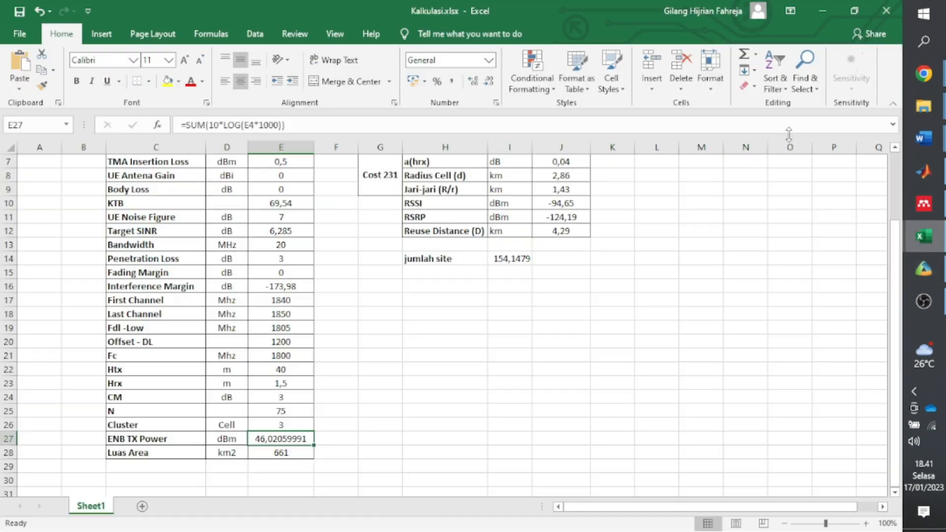
left_click(466, 230)
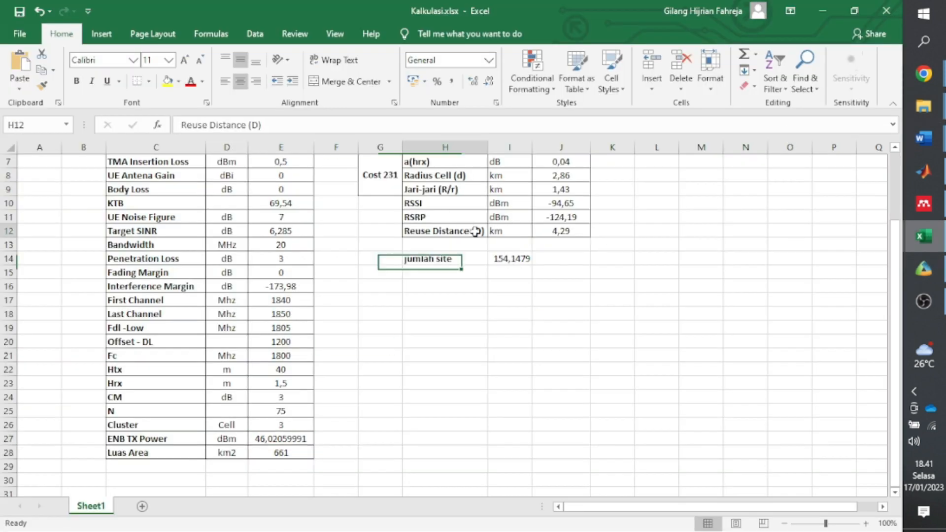
left_click(562, 230)
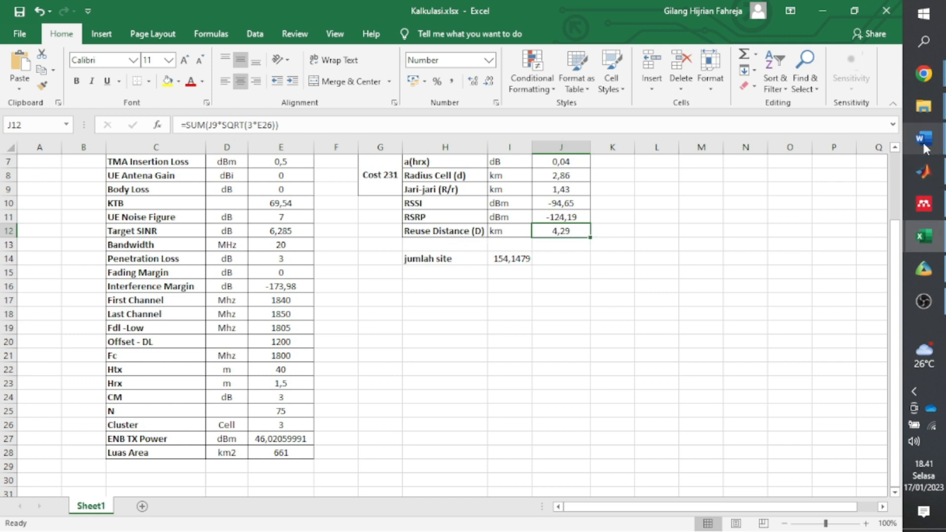
mouse_move(925, 148)
mouse_move(802, 312)
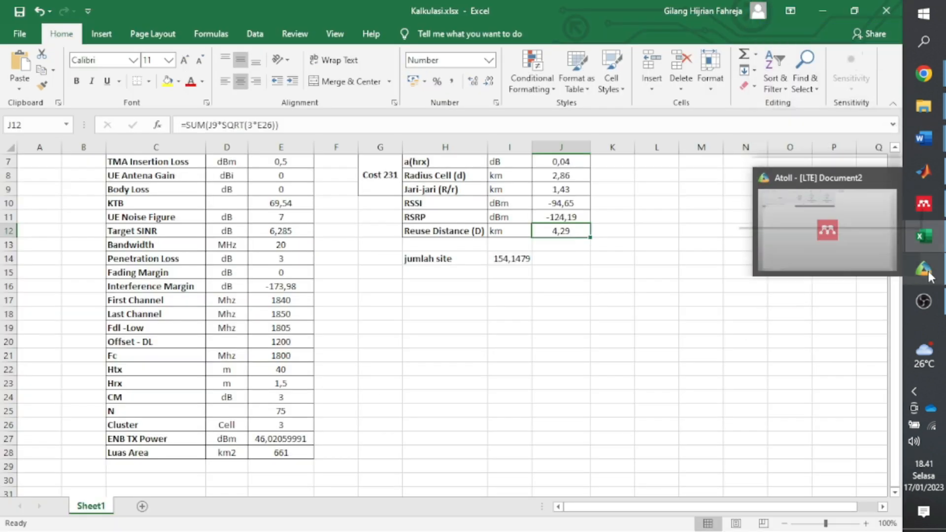
left_click(924, 270)
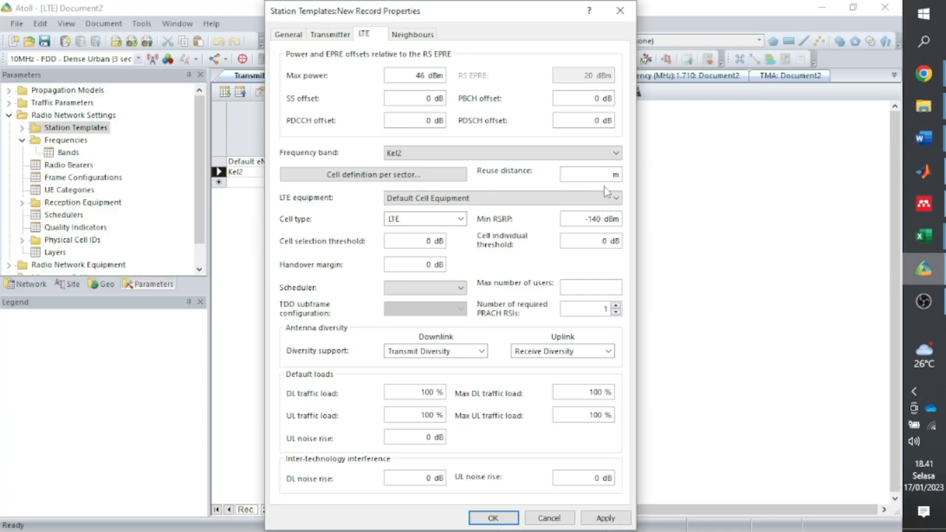
mouse_move(916, 232)
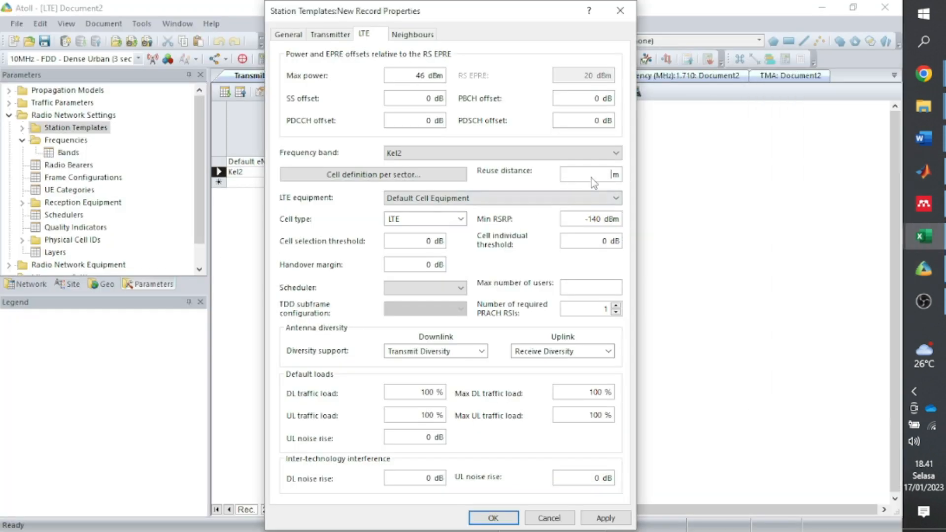
left_click(591, 178)
type("4290")
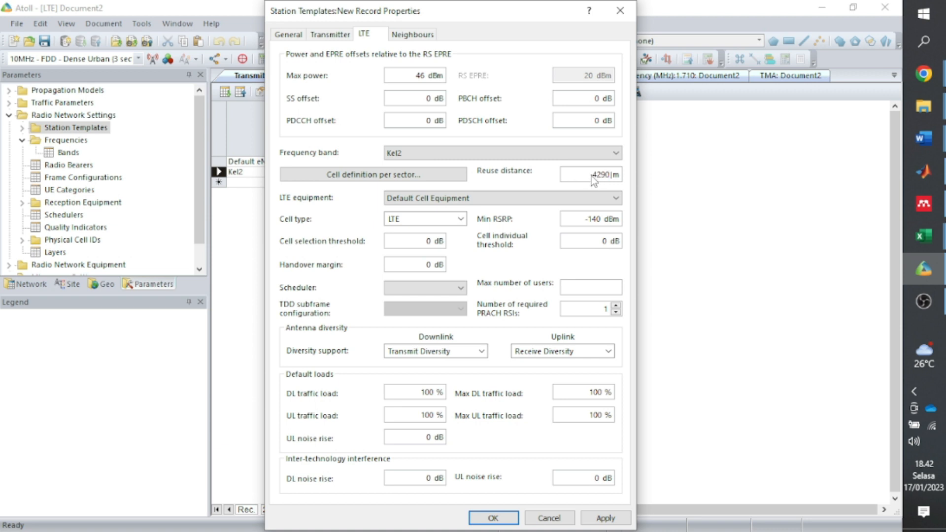
Look up RSRP in Kalkulasi.xlsx in Excel, then set the template's Min RSRP to -124,19 dBm in Atoll
double_click(589, 220)
mouse_move(922, 238)
left_click(820, 150)
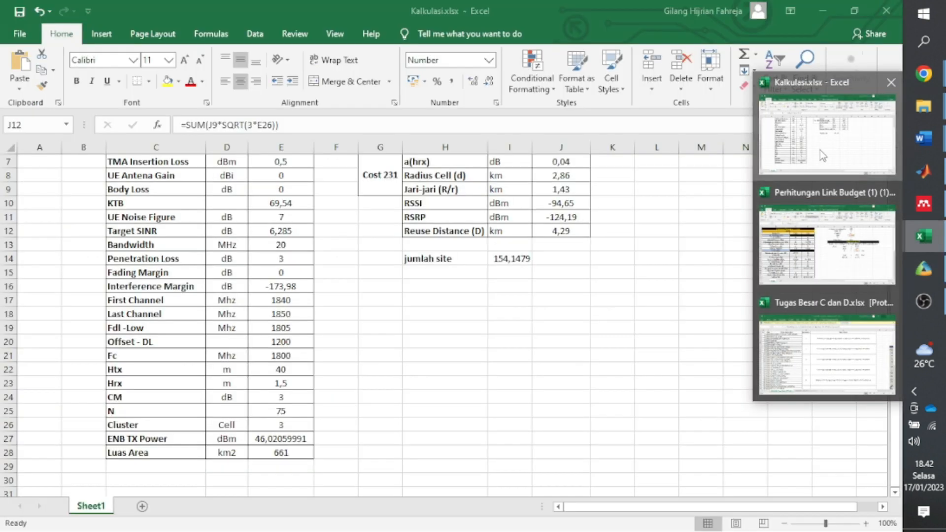
left_click(445, 219)
left_click(566, 216)
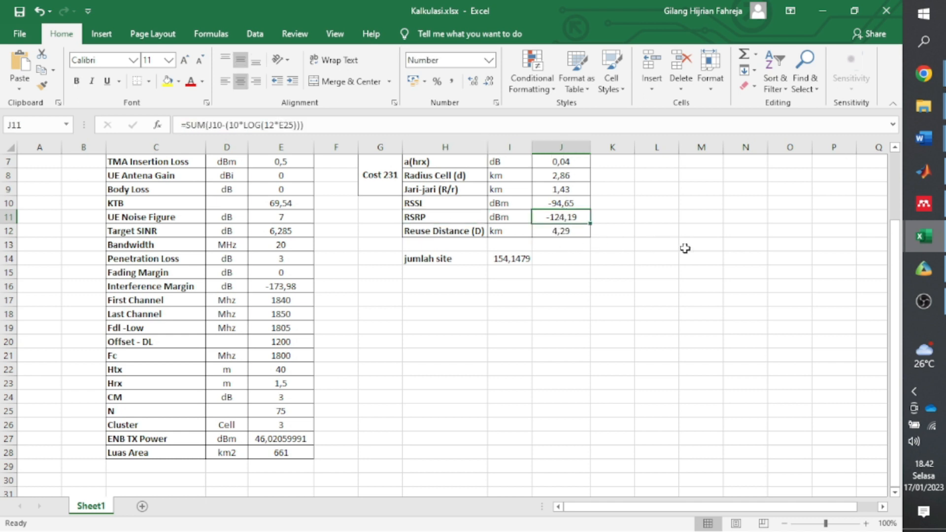
left_click(929, 271)
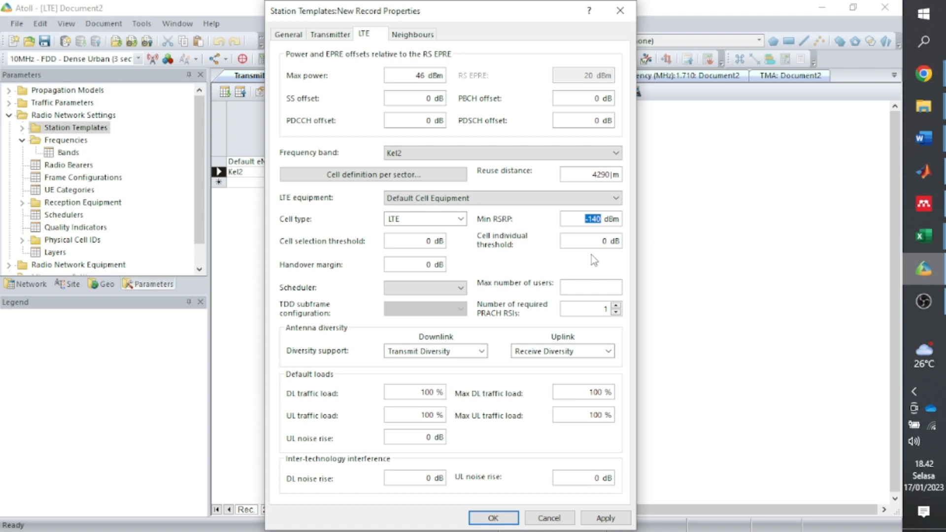
type("-124,19")
Set the template's scheduler to Proportional Fair and its downlink and uplink diversity support to MU-MIMO only
left_click(458, 292)
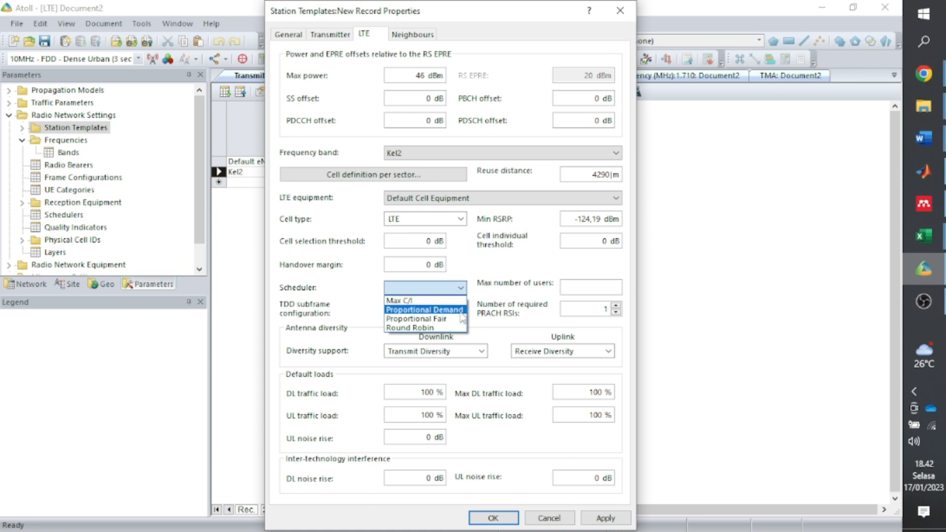
left_click(460, 324)
left_click(481, 351)
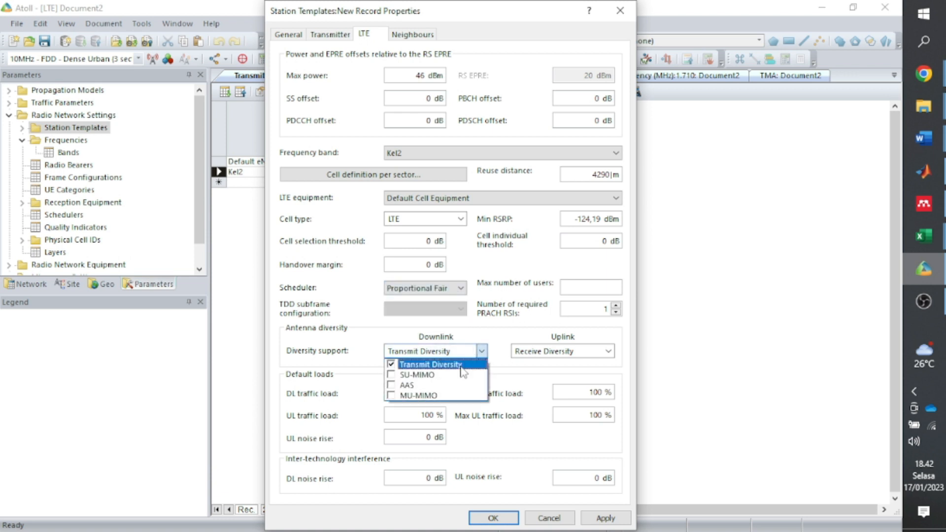
left_click(413, 395)
left_click(551, 351)
left_click(550, 352)
left_click(545, 385)
left_click(545, 364)
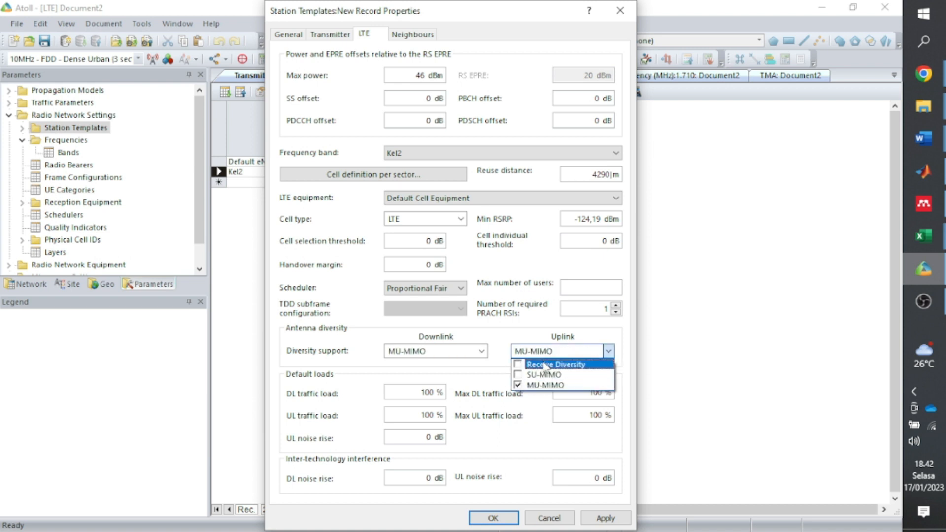
left_click(507, 329)
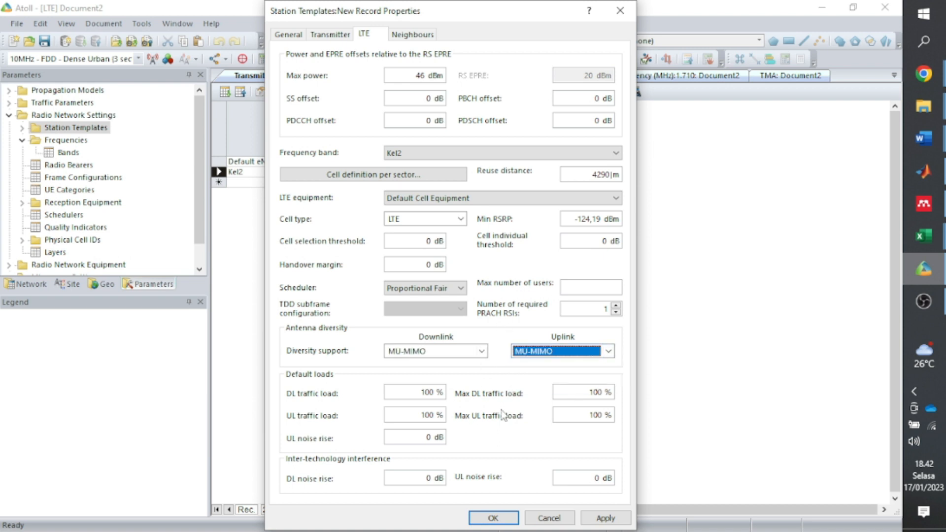
Set the maximum number of intra-technology and inter-technology neighbours to 16 each, then apply and close the Kel2 template properties
left_click(412, 35)
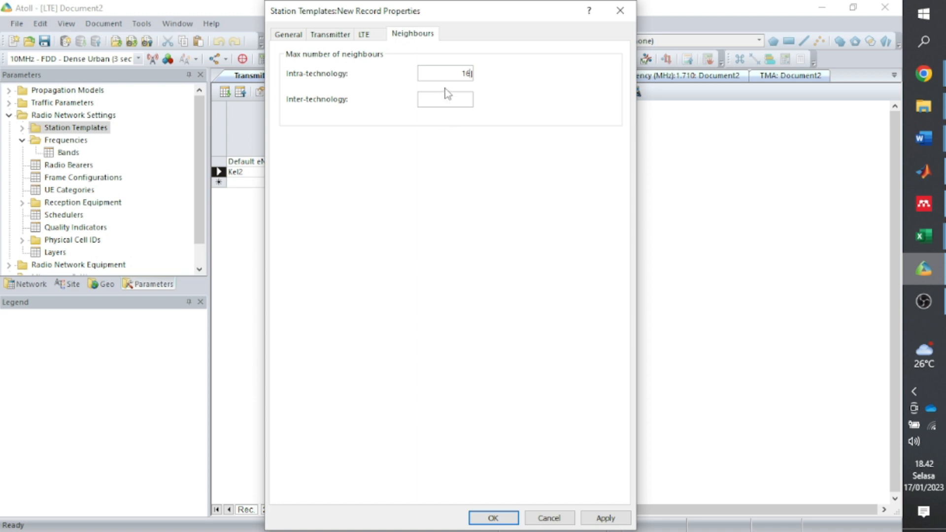
left_click(445, 102)
type("16")
left_click(606, 520)
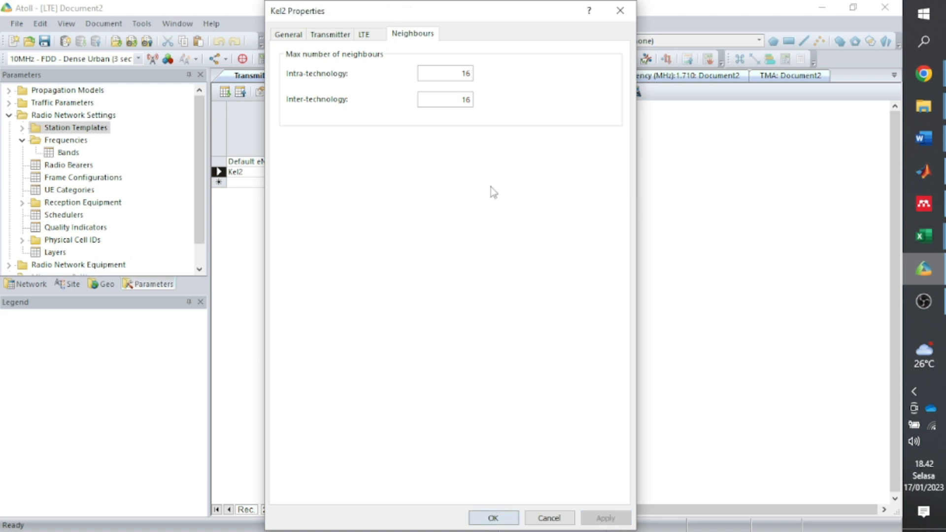
left_click(493, 518)
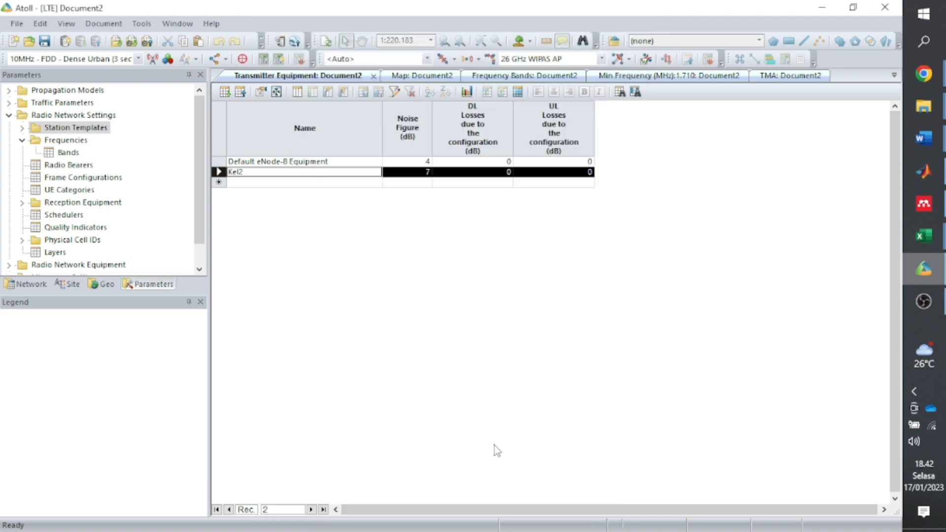
Display the Jakarta map, collapse Radio Network Settings, and check jumlah site in Kalkulasi.xlsx in Excel
left_click(408, 78)
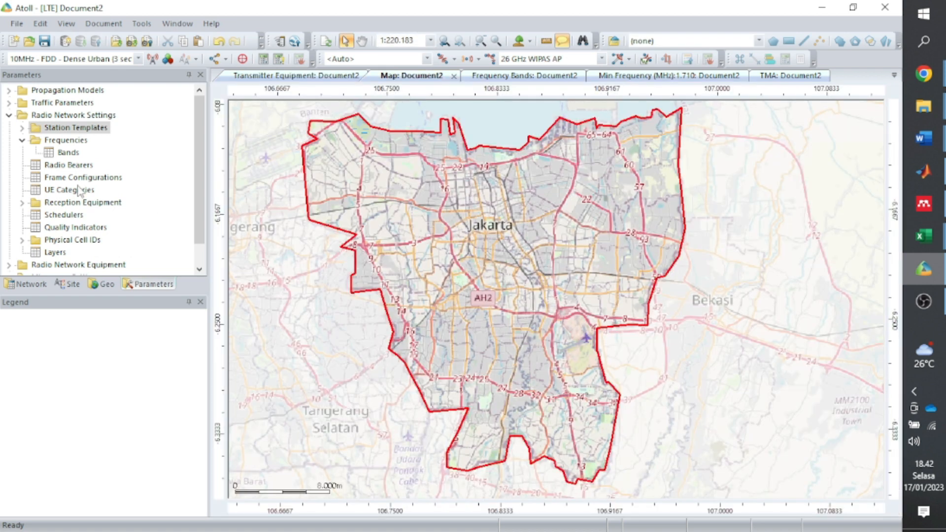
left_click(9, 116)
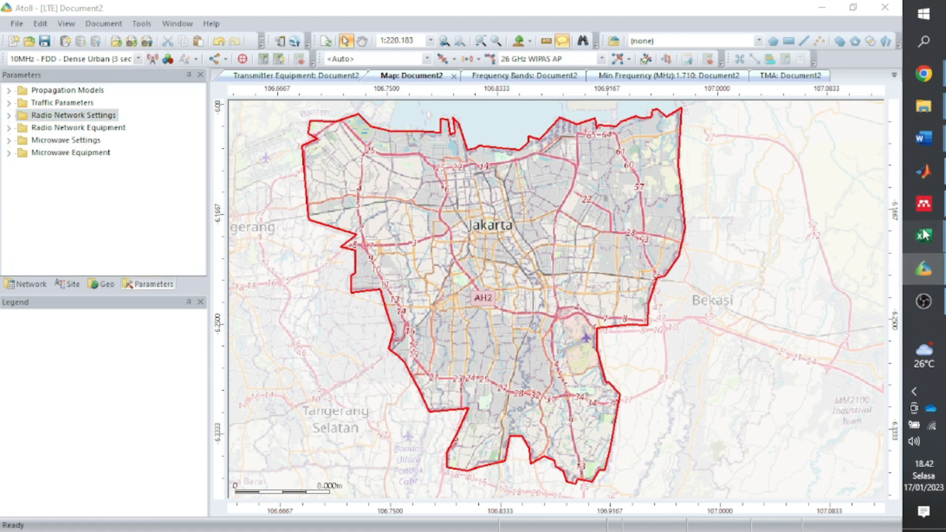
mouse_move(924, 235)
left_click(823, 162)
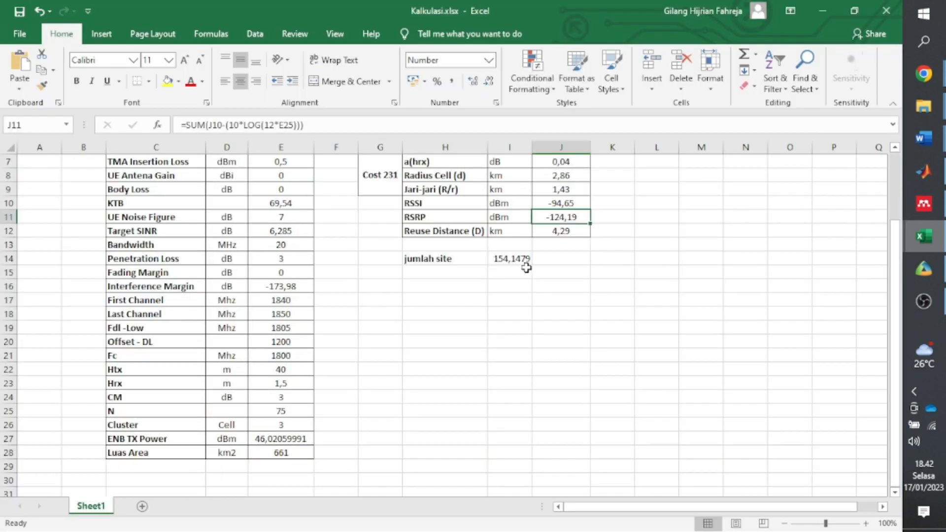
left_click(510, 259)
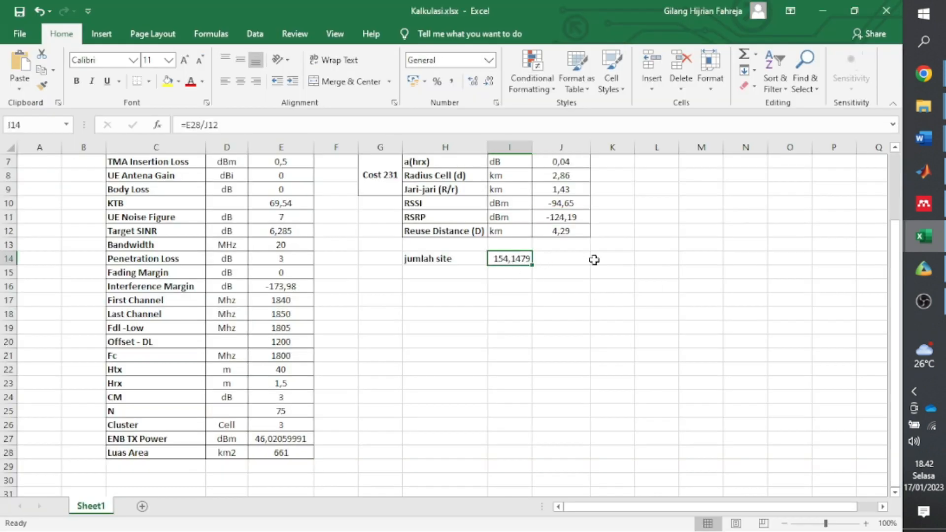
Switch to Atoll and open the Sites table from the network data
left_click(924, 268)
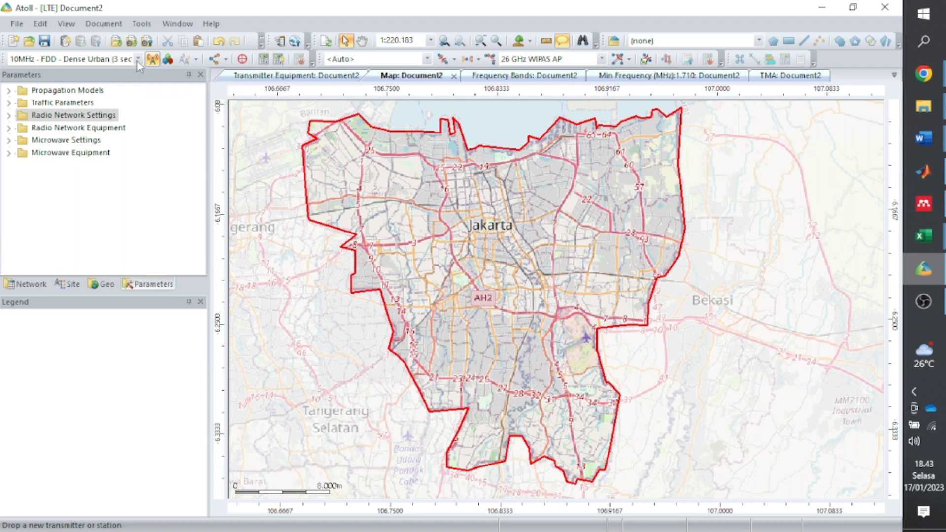
left_click(19, 283)
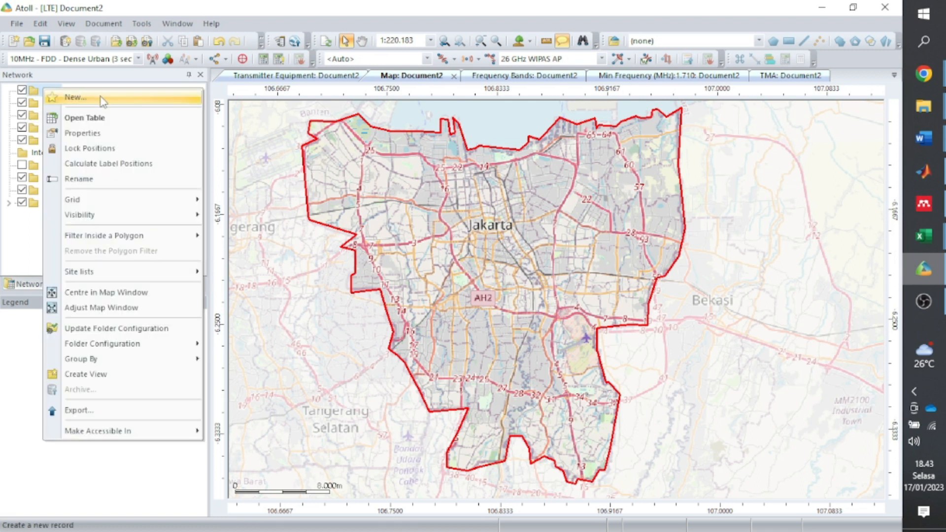
left_click(105, 120)
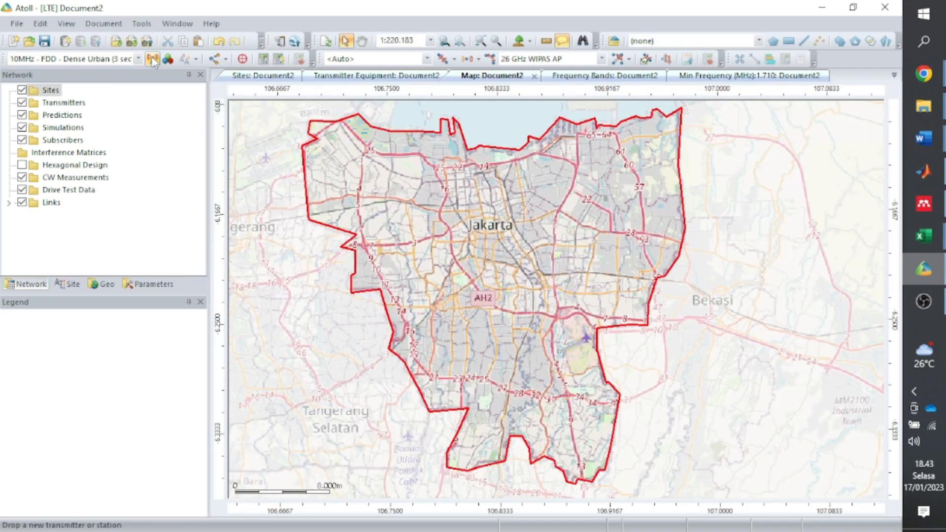
Place two stations from the 10MHz - FDD - Dense Urban template in the northwest of the Jakarta area
left_click(152, 59)
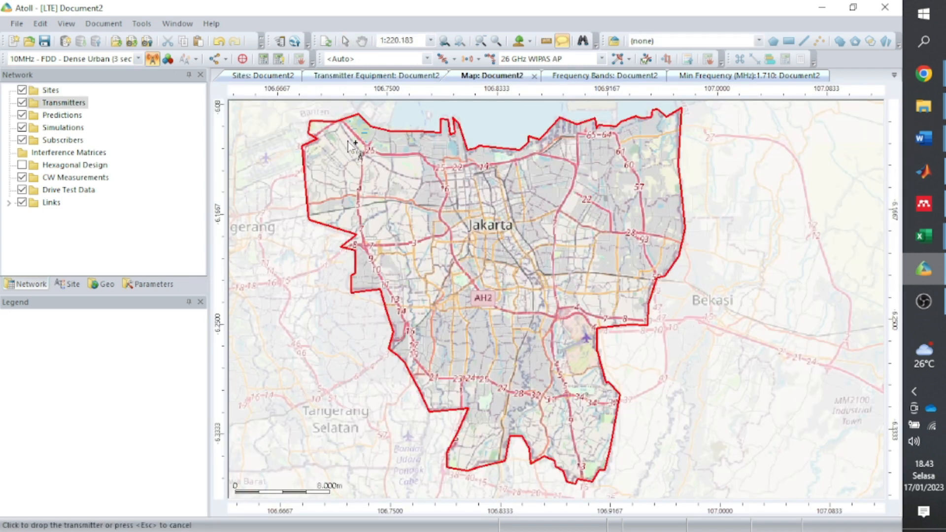
left_click(355, 148)
left_click(152, 58)
left_click(388, 147)
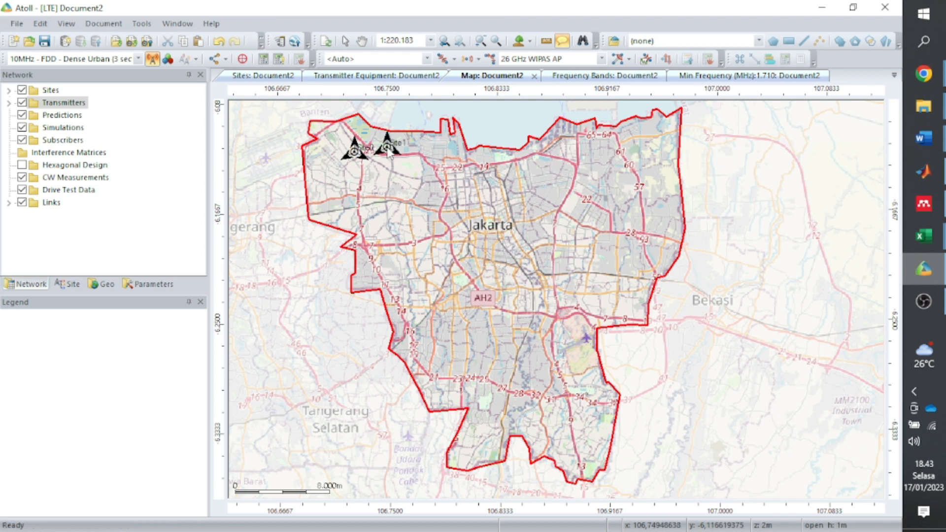
Delete both stations just placed in the northwest of the Jakarta map
key("Escape")
right_click(387, 147)
left_click(434, 252)
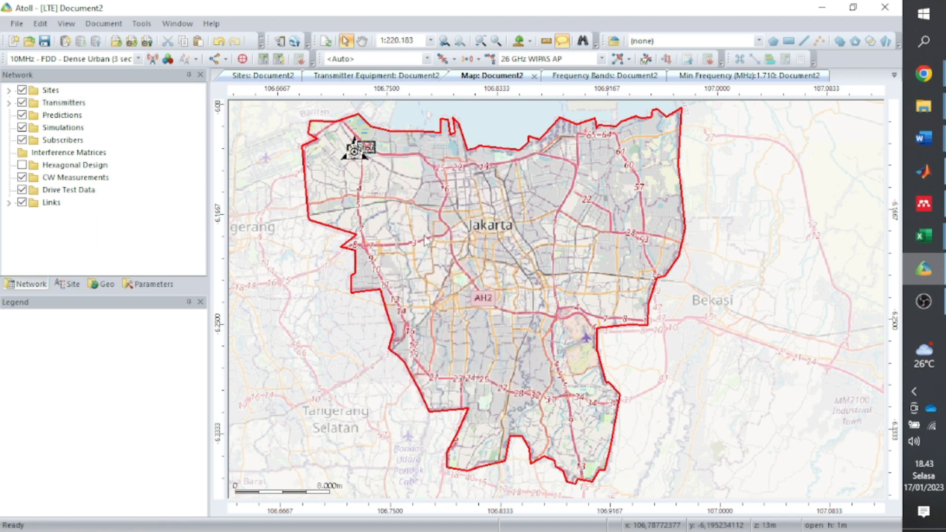
right_click(355, 149)
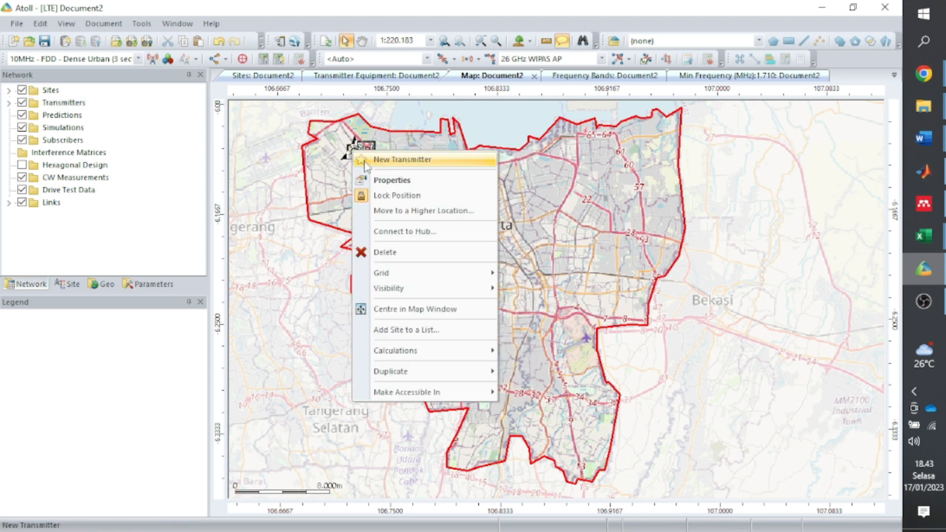
left_click(400, 254)
Import Site.txt into the Sites table using the default field mapping
right_click(46, 91)
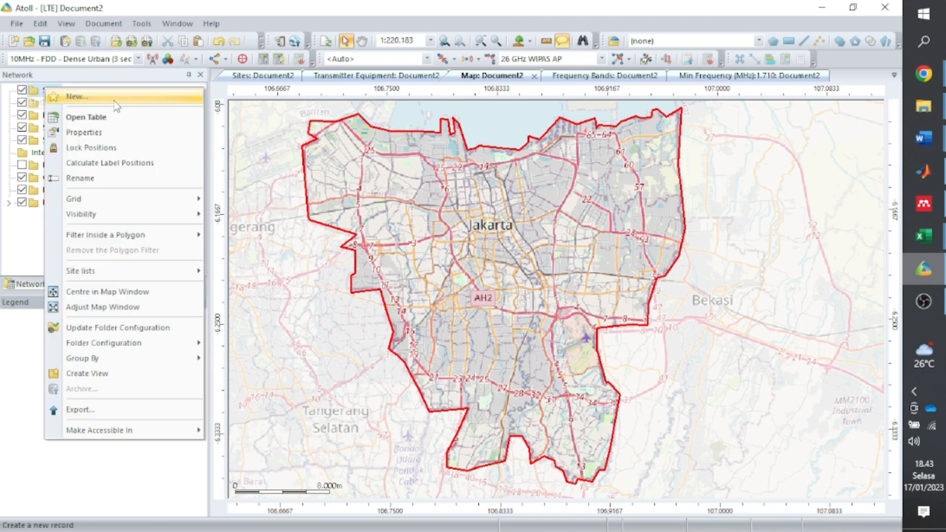
left_click(120, 116)
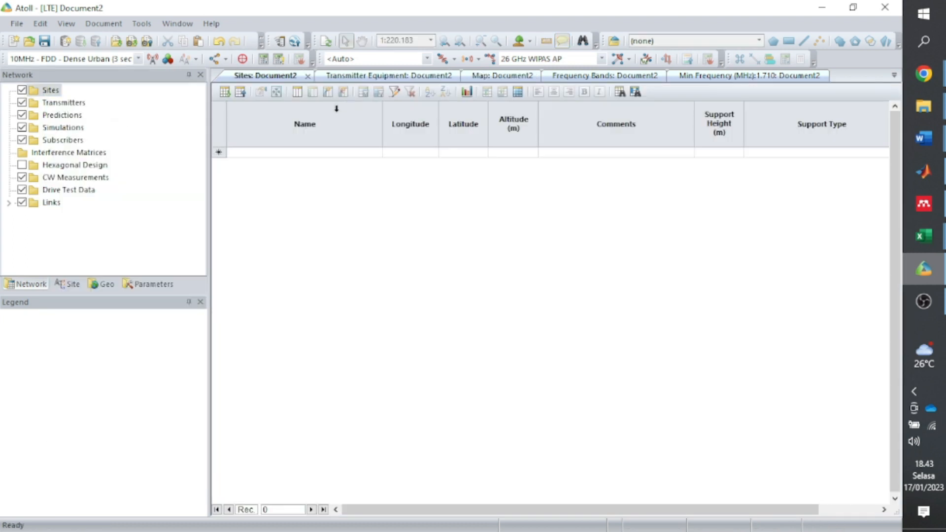
left_click(227, 91)
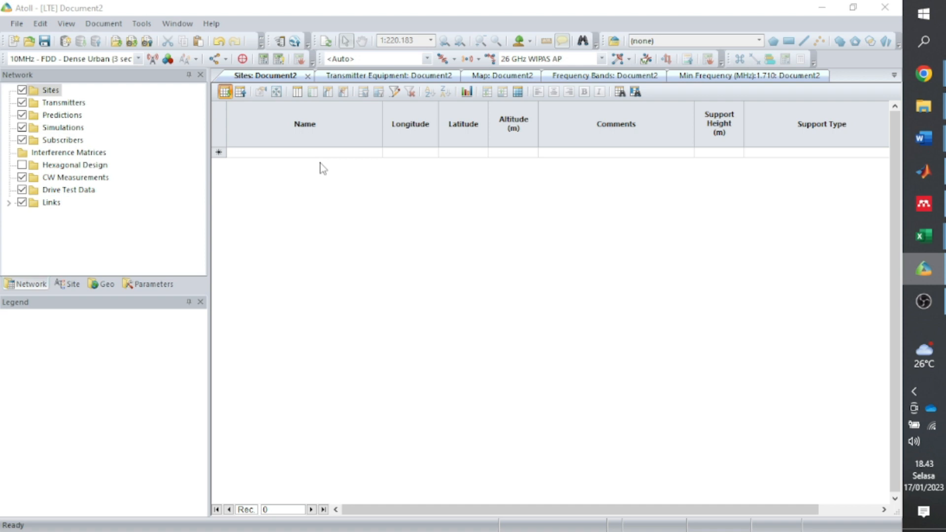
left_click(177, 176)
left_click(376, 326)
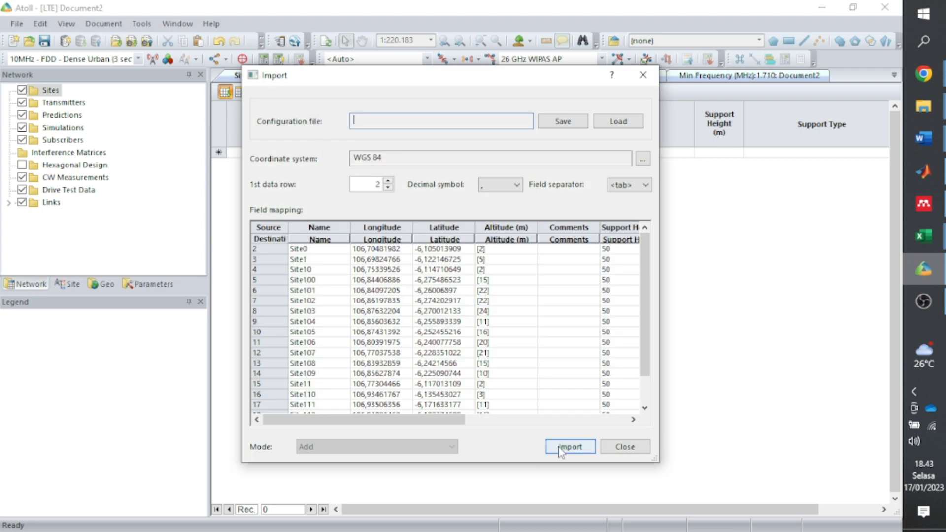
left_click(560, 450)
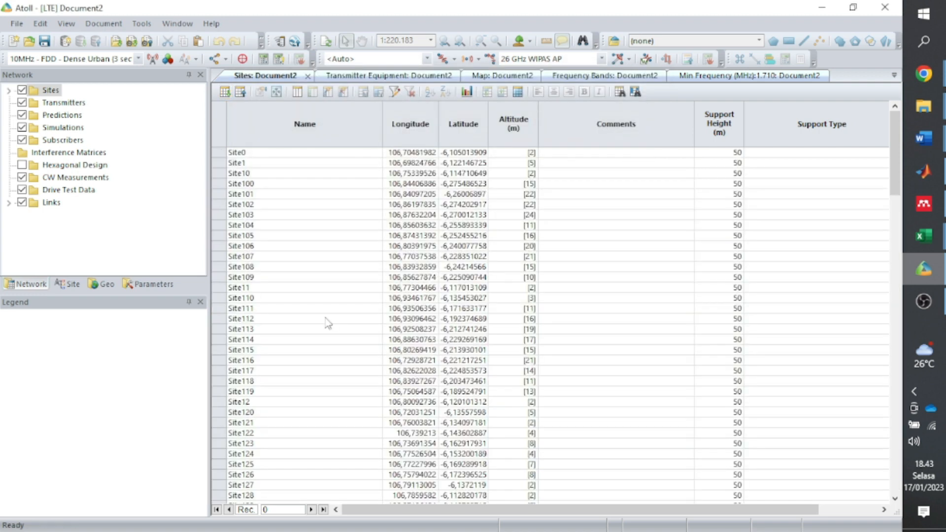
Try to import Transmitter.txt into the Transmitters table
right_click(58, 104)
left_click(115, 170)
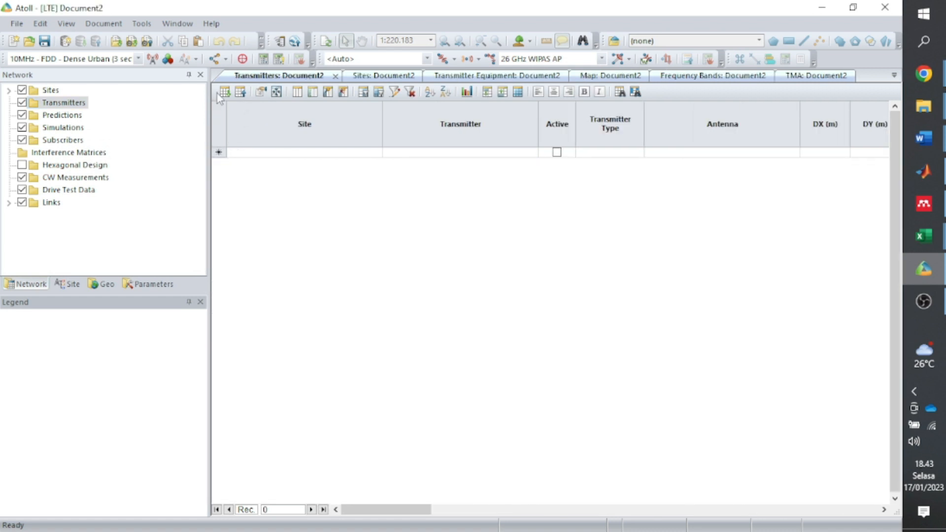
left_click(226, 93)
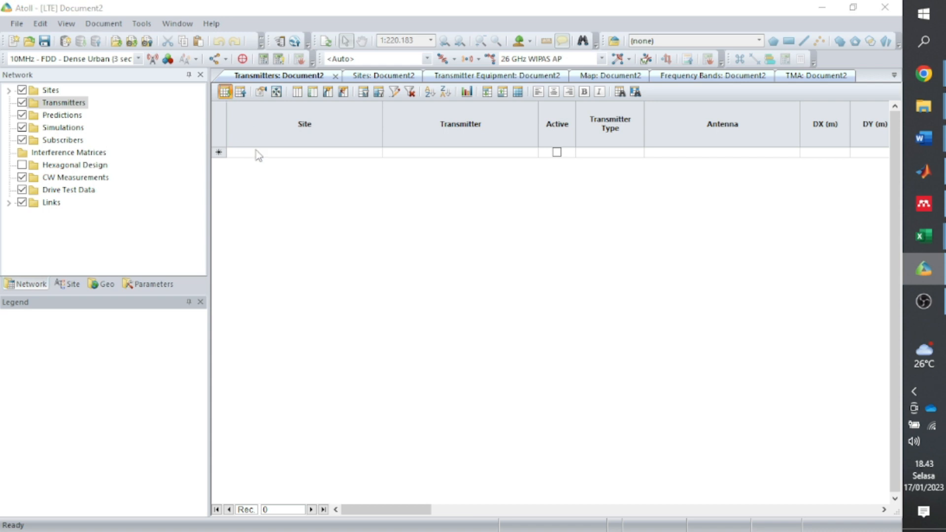
left_click(186, 189)
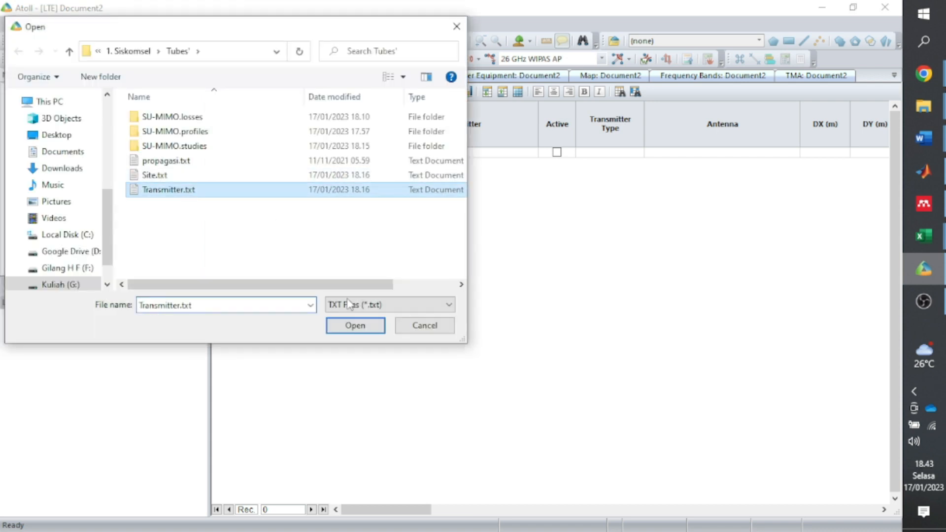
left_click(374, 324)
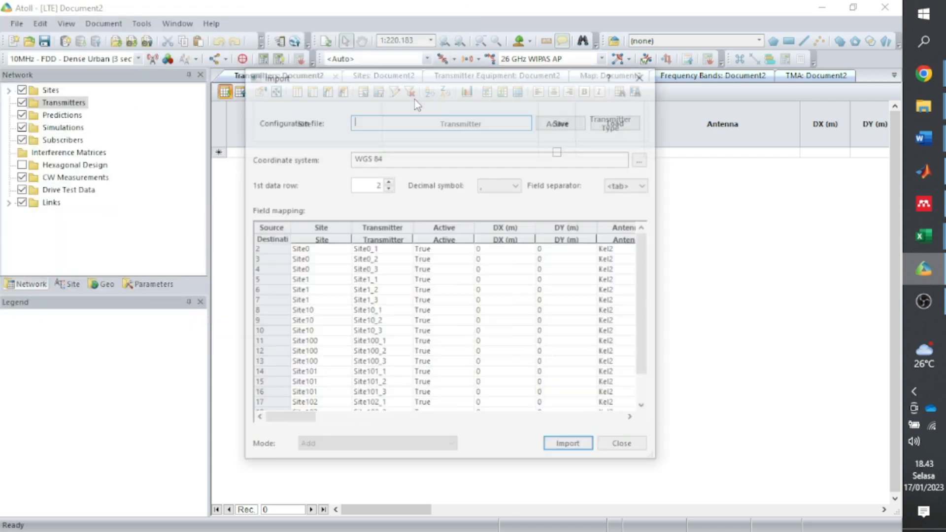
left_click(570, 447)
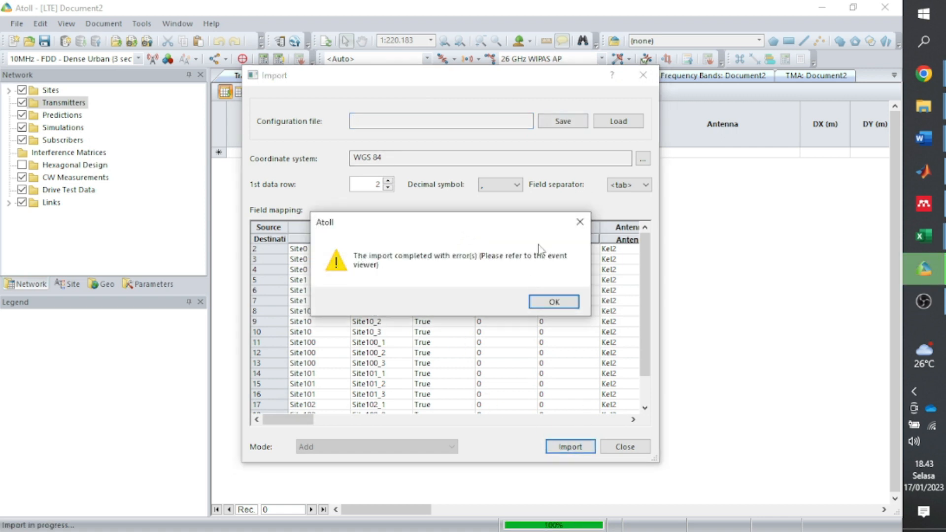
left_click(580, 222)
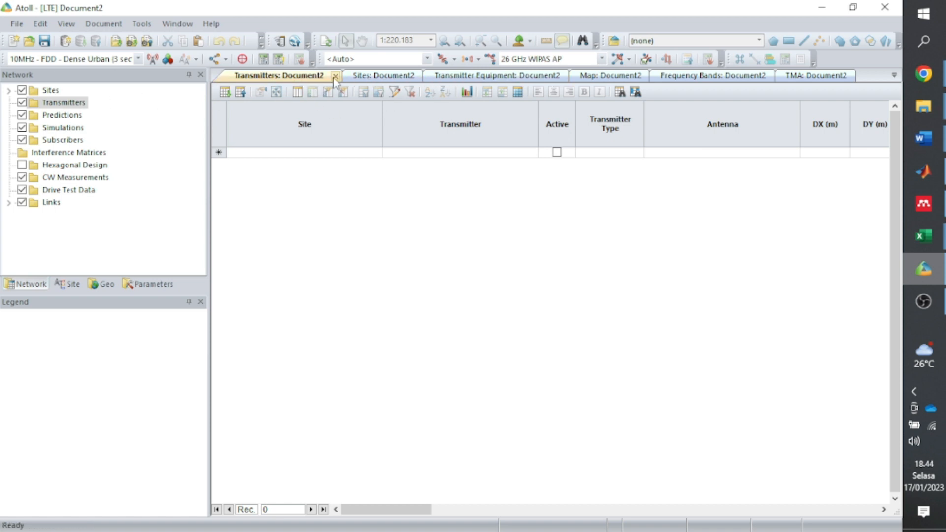
Select every record in the Sites table and delete them all
left_click(48, 91)
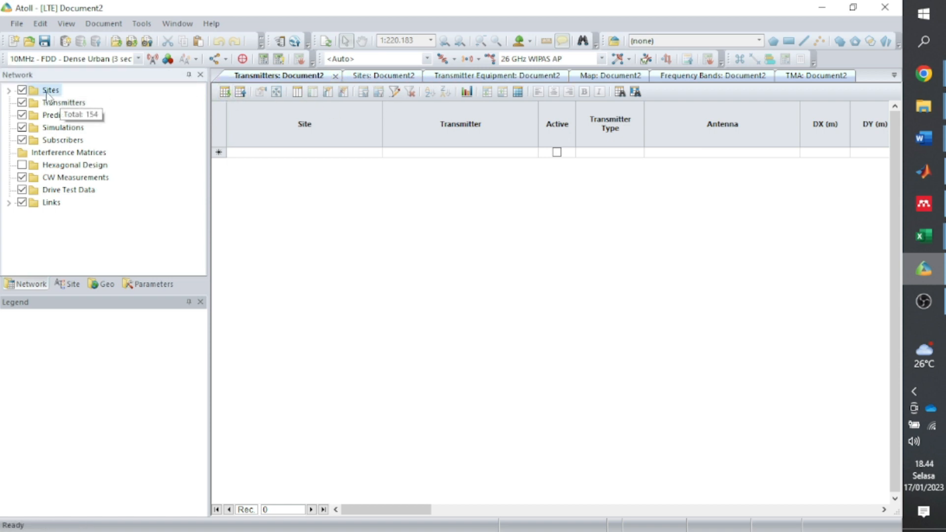
right_click(34, 94)
key("Escape")
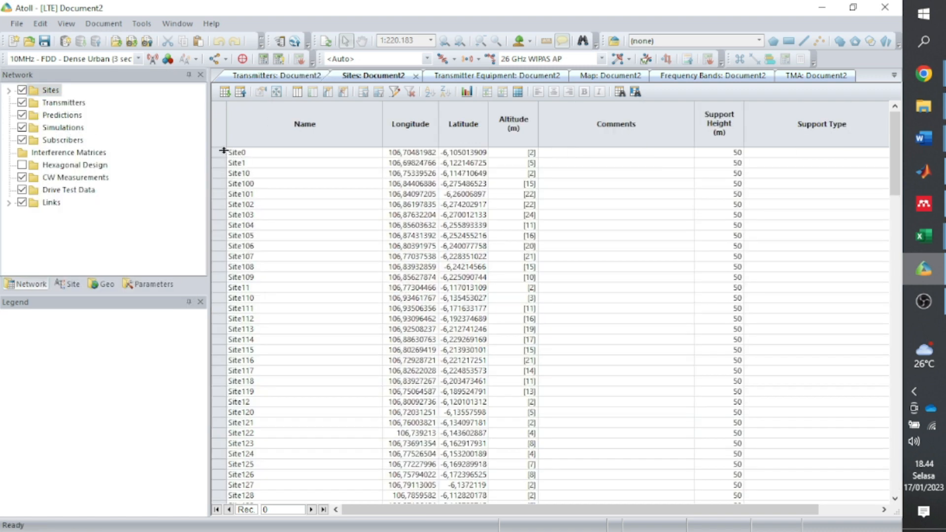
left_click(222, 152)
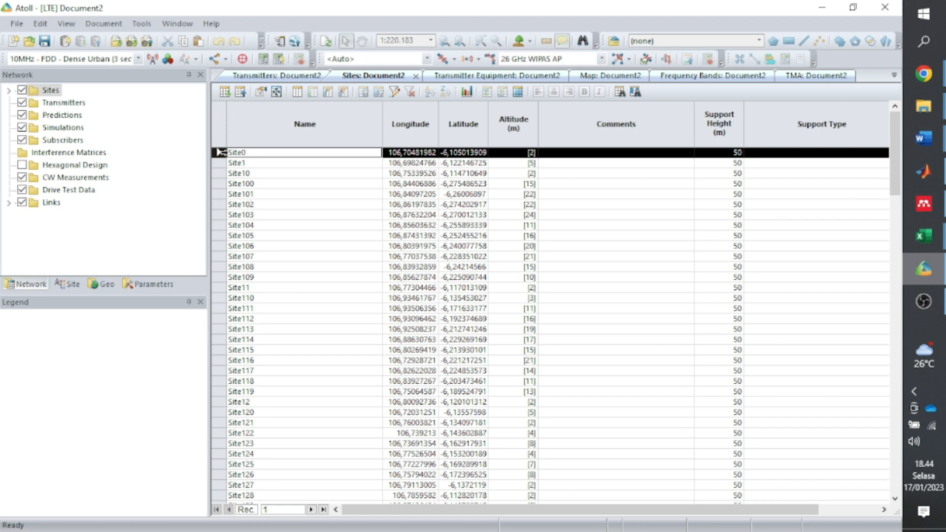
key("ctrl+a")
key("Delete")
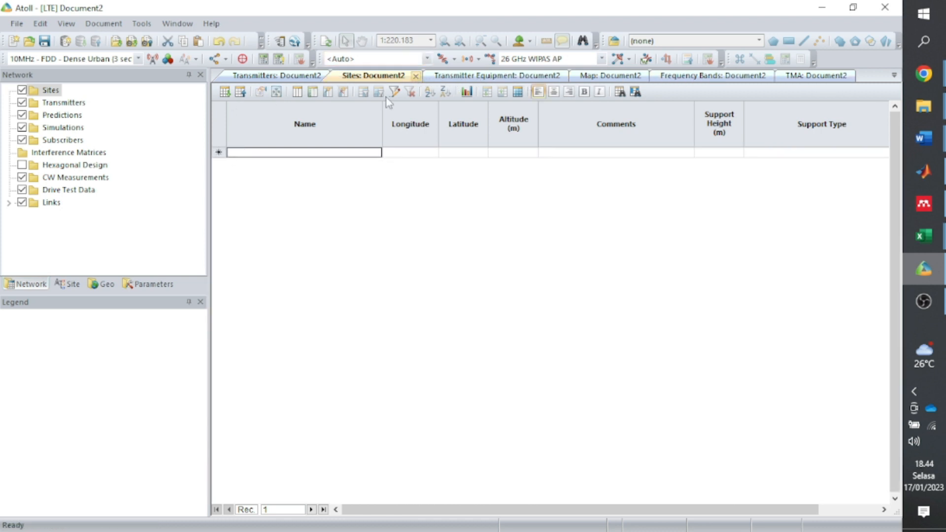
Close the Transmitters and Sites tables and return to the Jakarta map
left_click(279, 77)
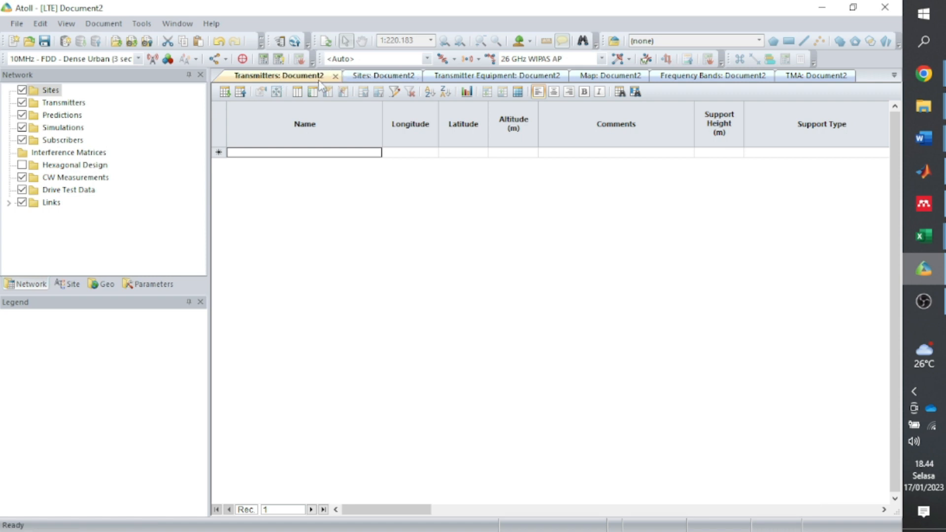
left_click(334, 77)
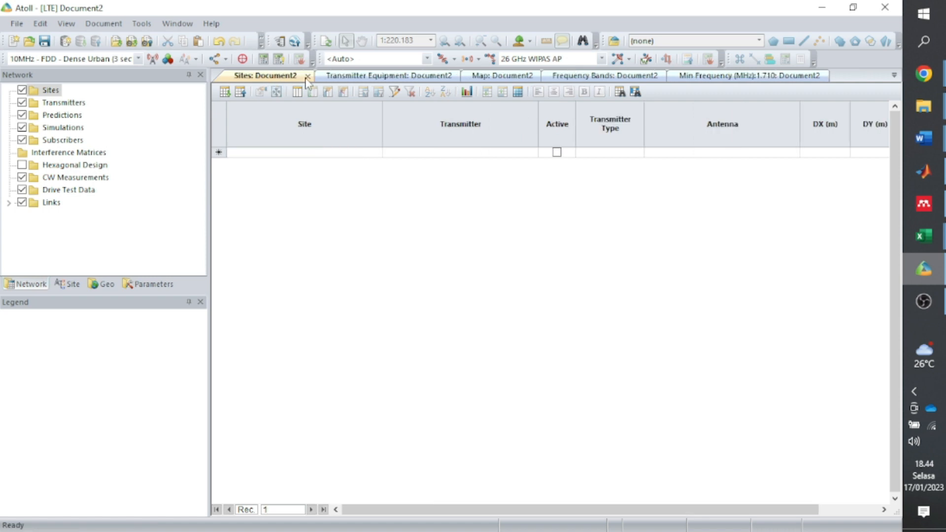
left_click(307, 76)
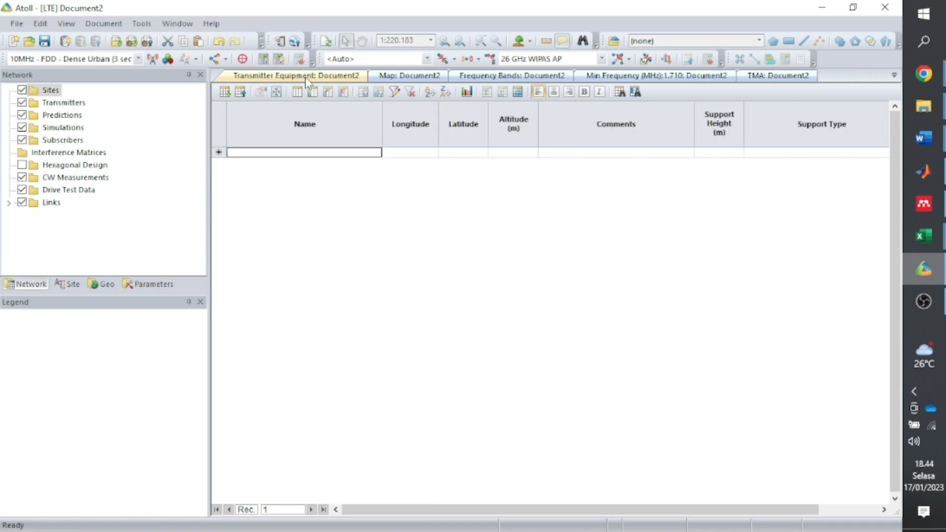
left_click(413, 82)
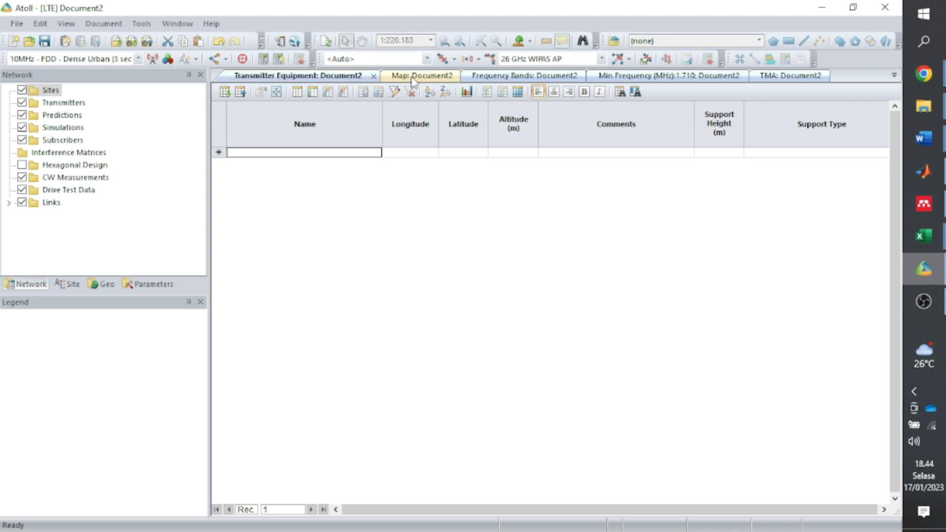
left_click(413, 79)
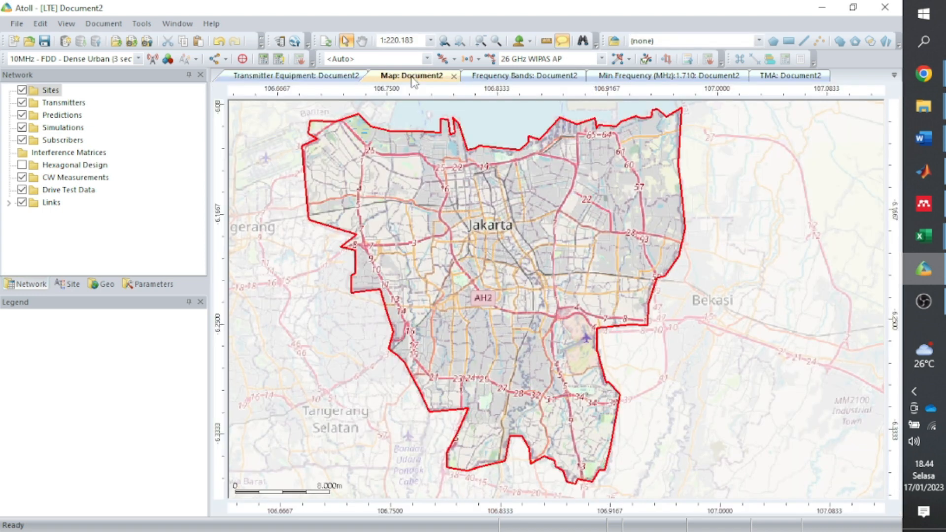
Choose Kel2 as the active station template
left_click(138, 59)
left_click(138, 59)
left_click(138, 59)
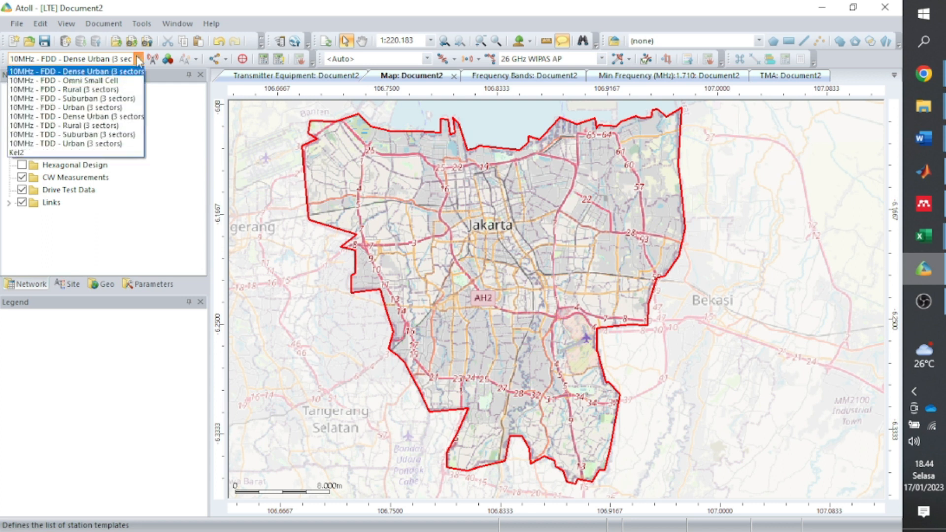
left_click(58, 153)
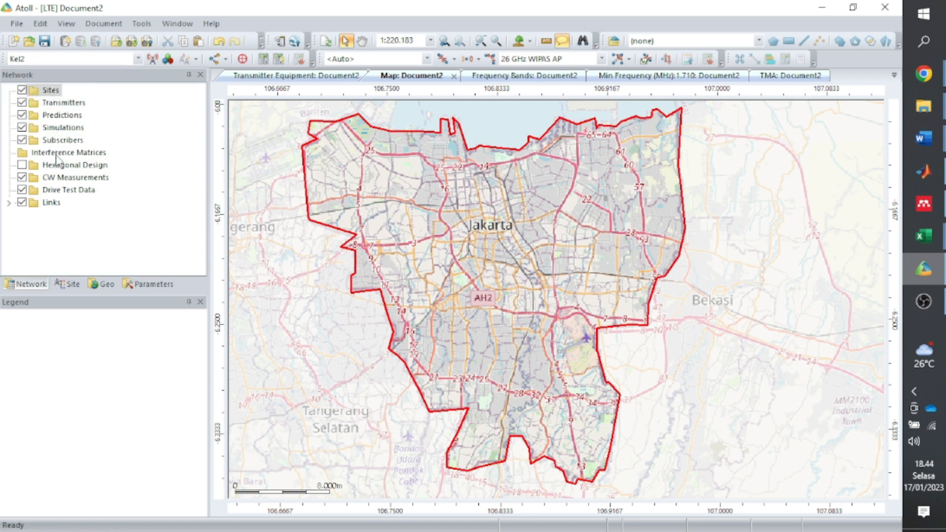
Import Site.txt into the reopened Sites table, then display the map and reorder it directly after that table
right_click(42, 92)
left_click(85, 117)
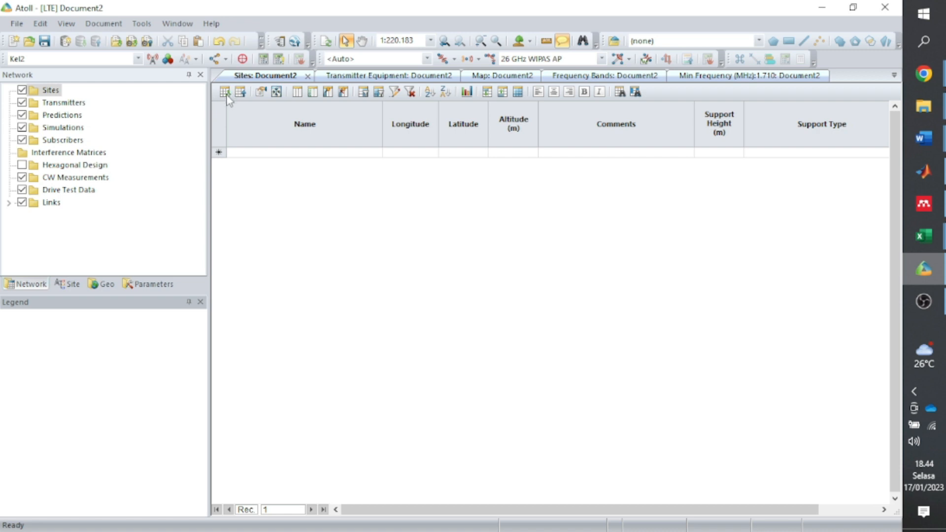
left_click(225, 92)
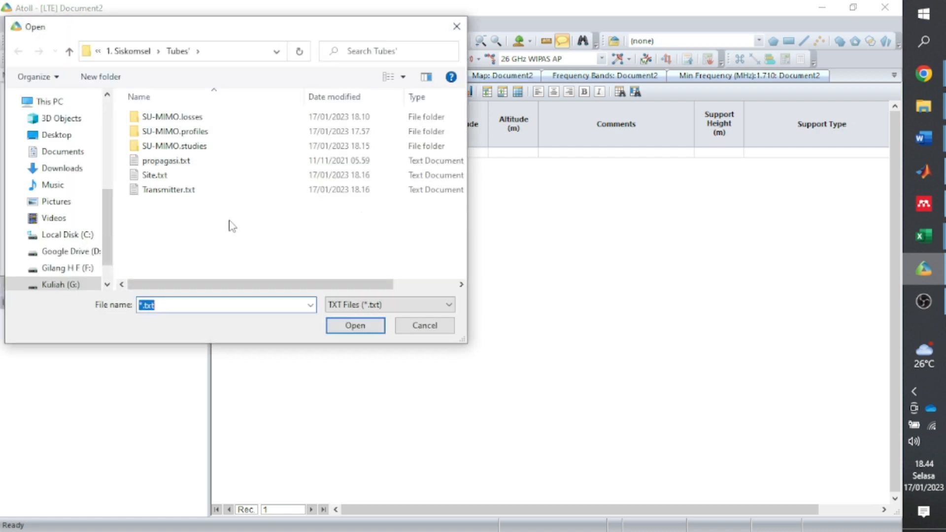
left_click(191, 179)
left_click(355, 326)
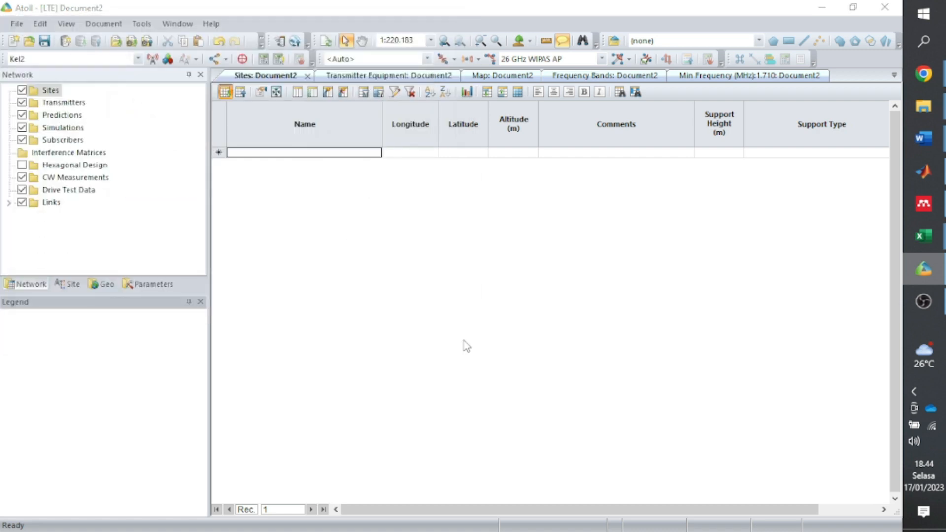
left_click(568, 447)
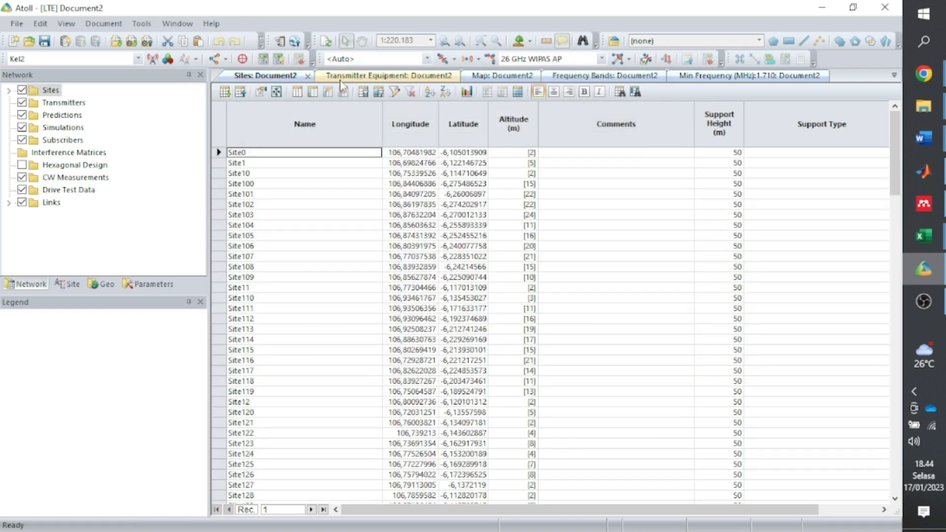
left_click(500, 77)
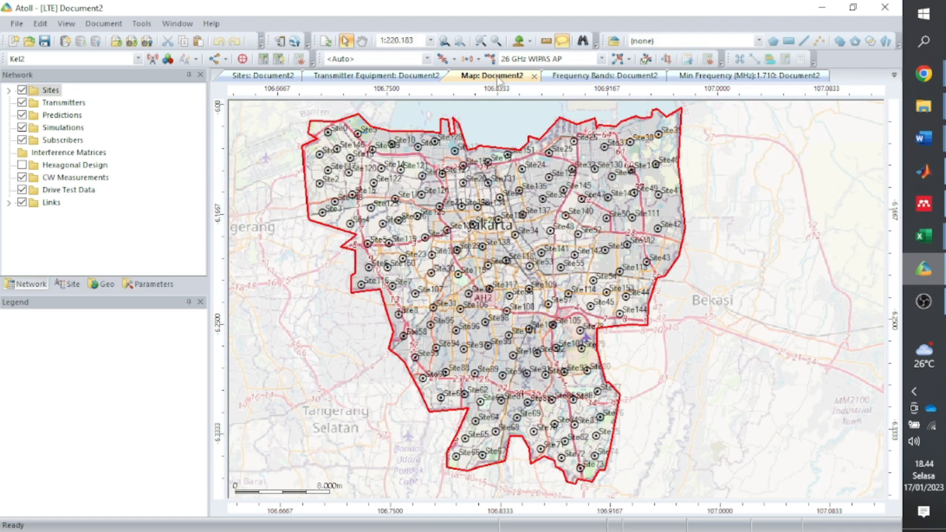
left_click_drag(469, 79, 365, 81)
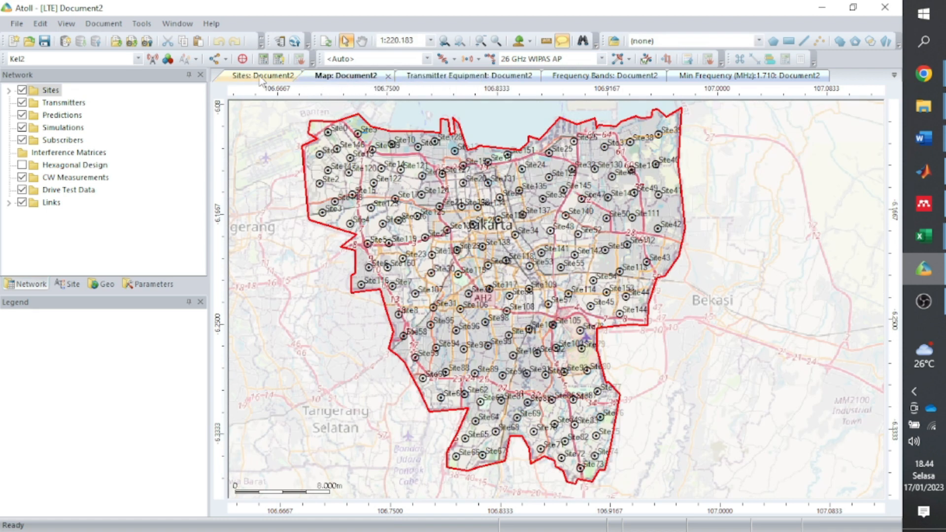
Open the Transmitters table and try to import Transmitter.txt into it with the WGS 84 coordinate system
right_click(60, 103)
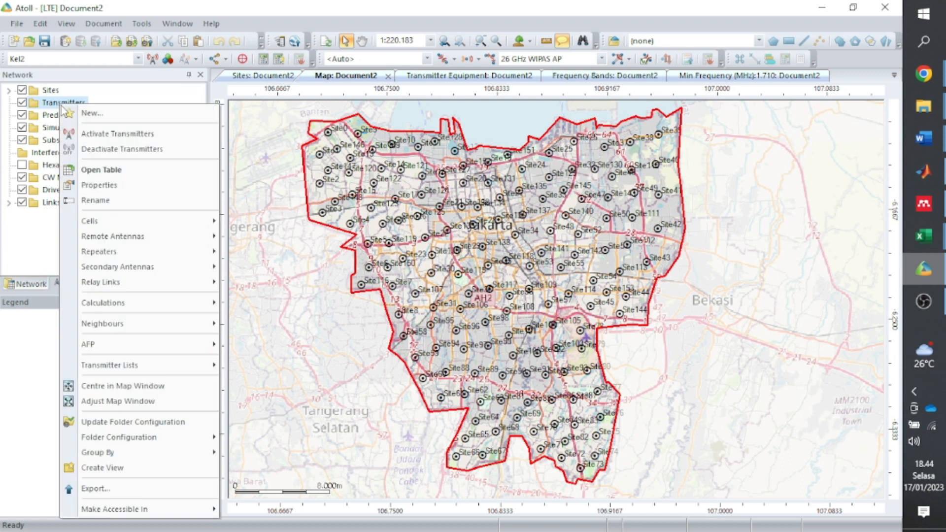
left_click(126, 172)
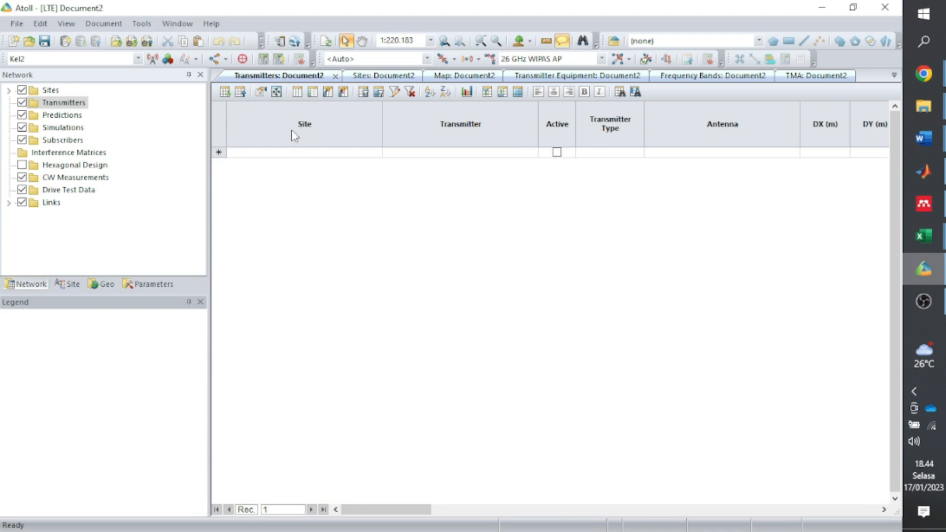
left_click(224, 92)
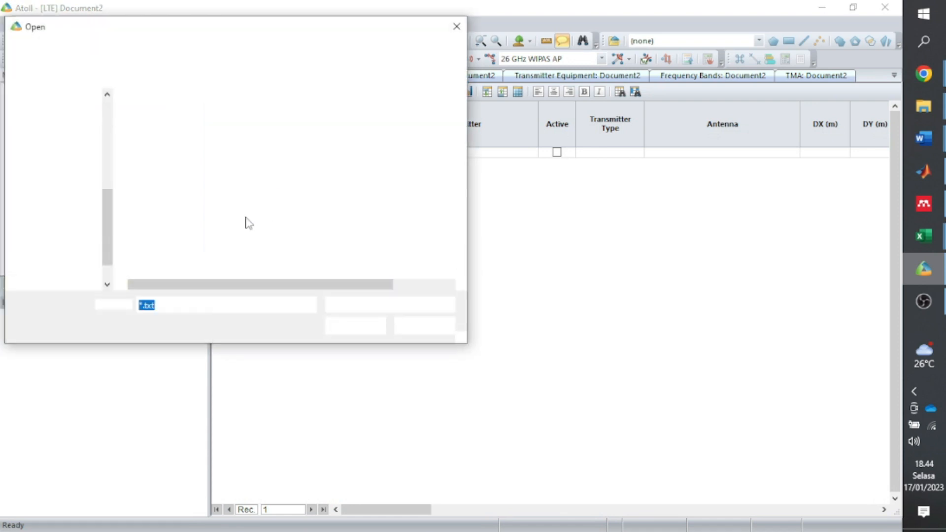
left_click(200, 118)
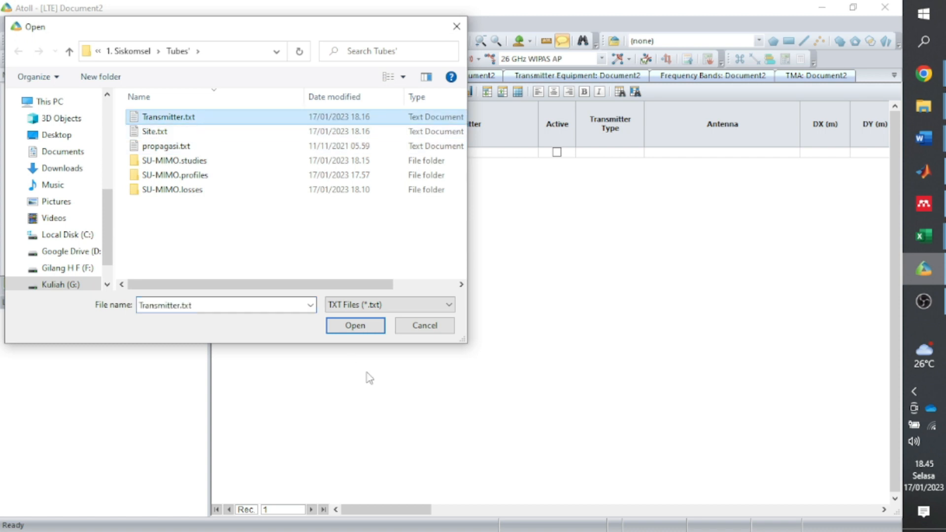
left_click(365, 328)
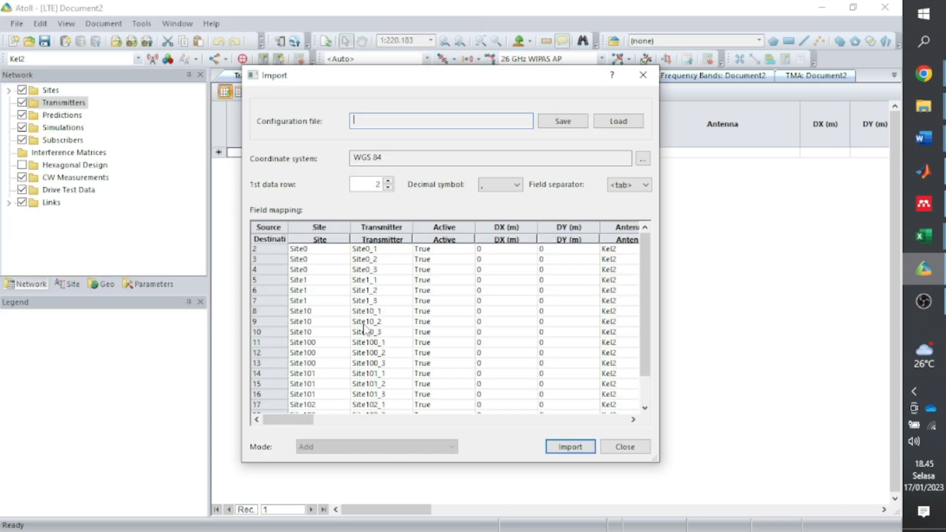
left_click(572, 447)
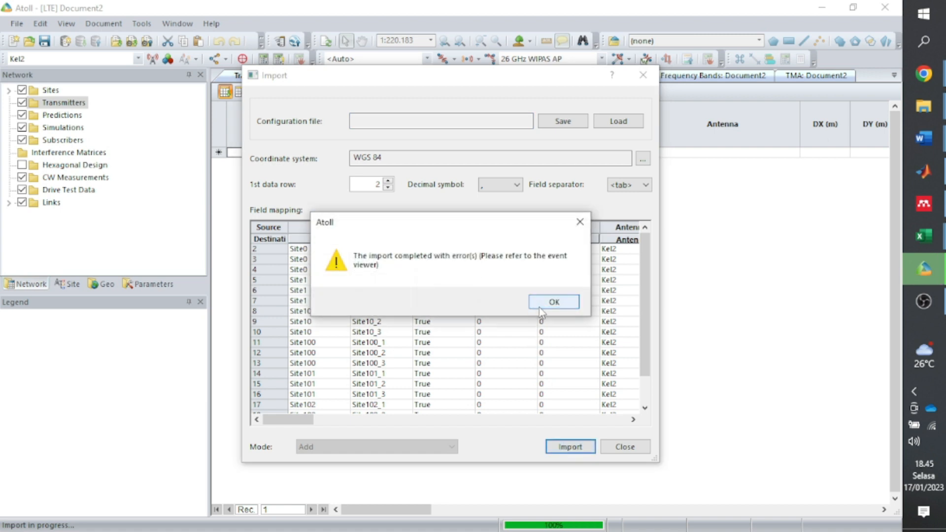
left_click(547, 303)
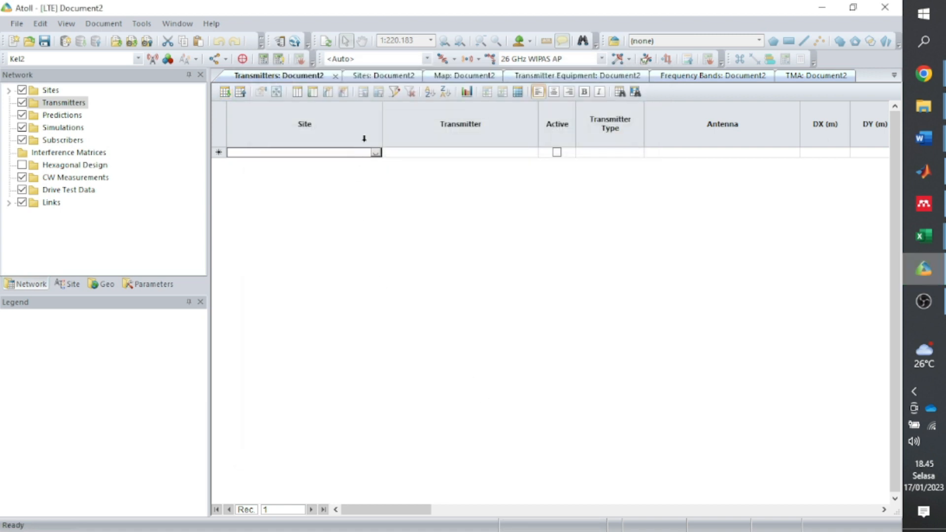
Add transmitter records for Site0, Site1 and Site10 in the Transmitters table by choosing each site for a new row
left_click(376, 152)
left_click(320, 173)
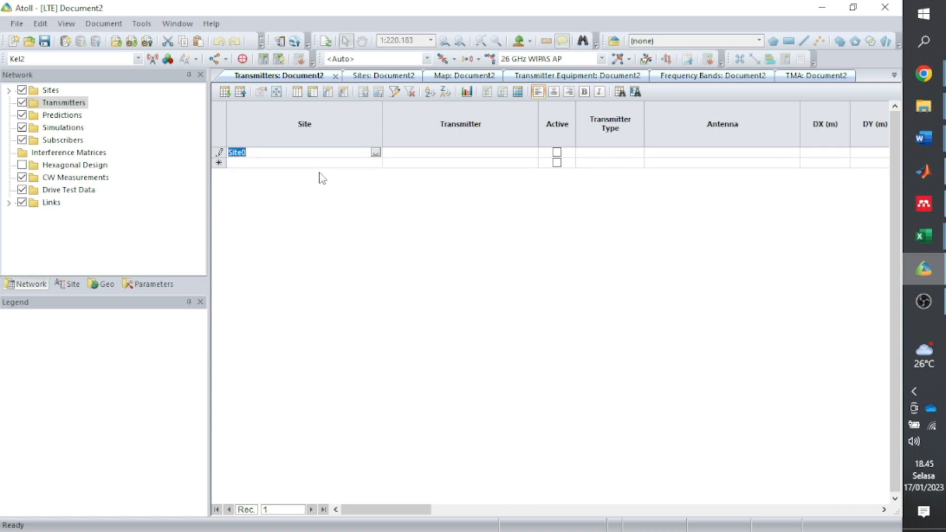
left_click(376, 162)
left_click(376, 163)
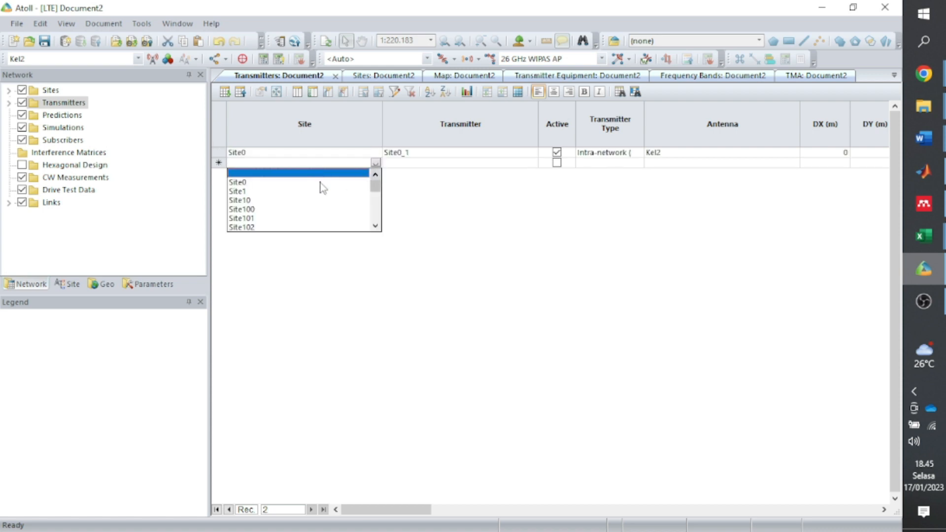
left_click(246, 191)
left_click(375, 173)
left_click(375, 173)
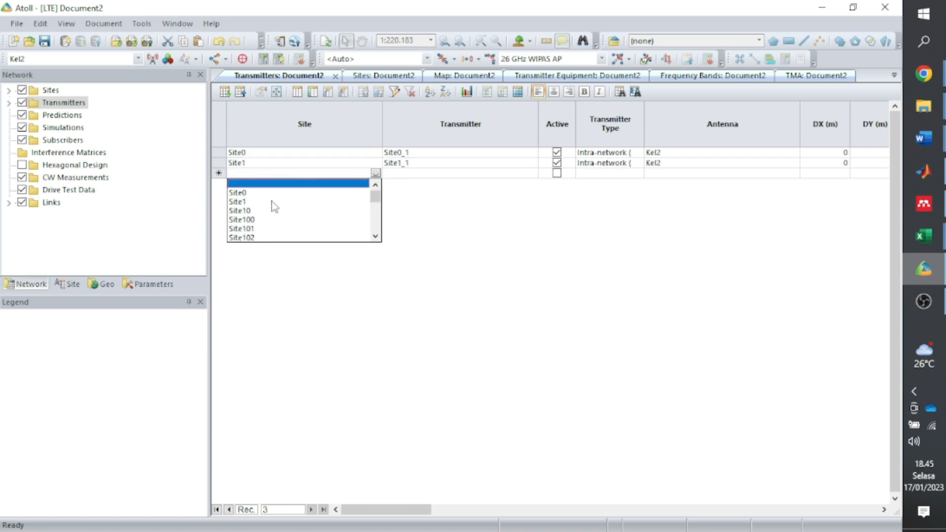
left_click(244, 207)
Add transmitter records for Site100, Site101 and Site103 in the next rows of the Transmitters table
left_click(376, 183)
left_click(376, 183)
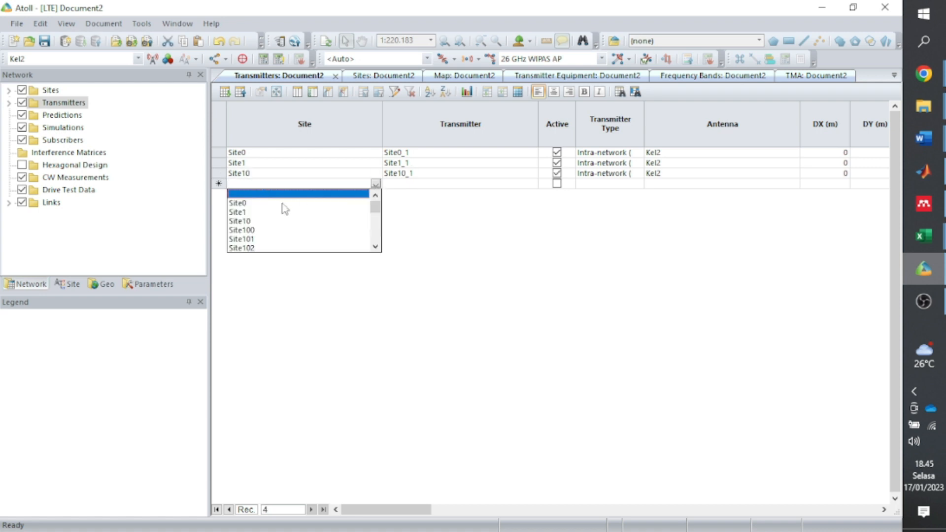
left_click(243, 231)
left_click(376, 184)
left_click(375, 194)
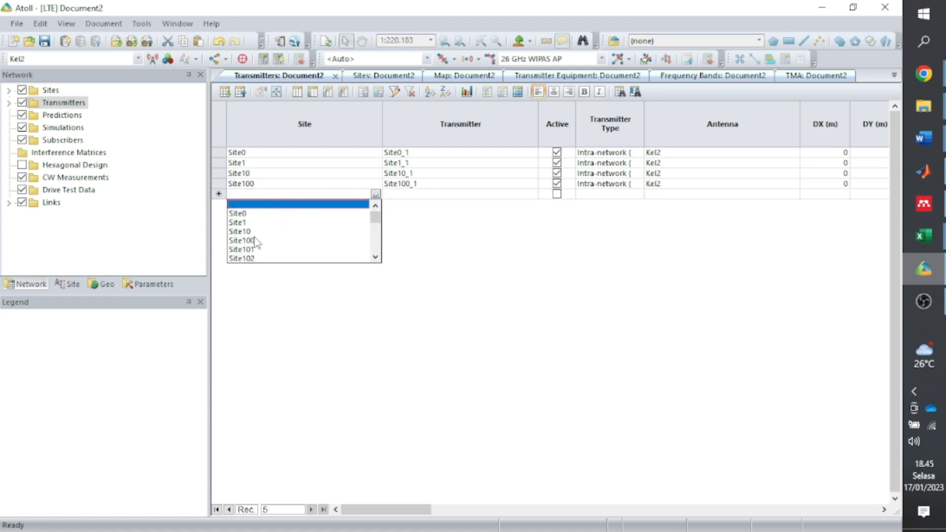
left_click(263, 248)
left_click(376, 204)
left_click(376, 203)
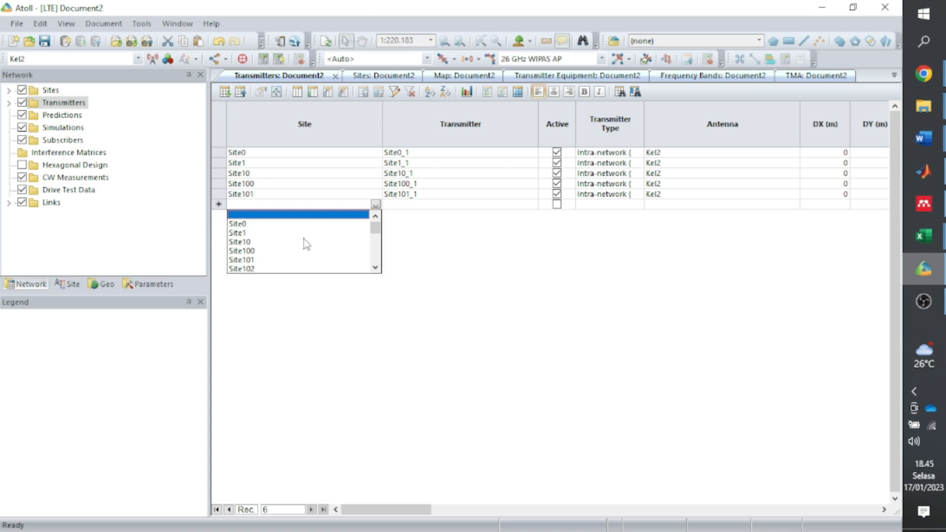
left_click(246, 269)
left_click(376, 204)
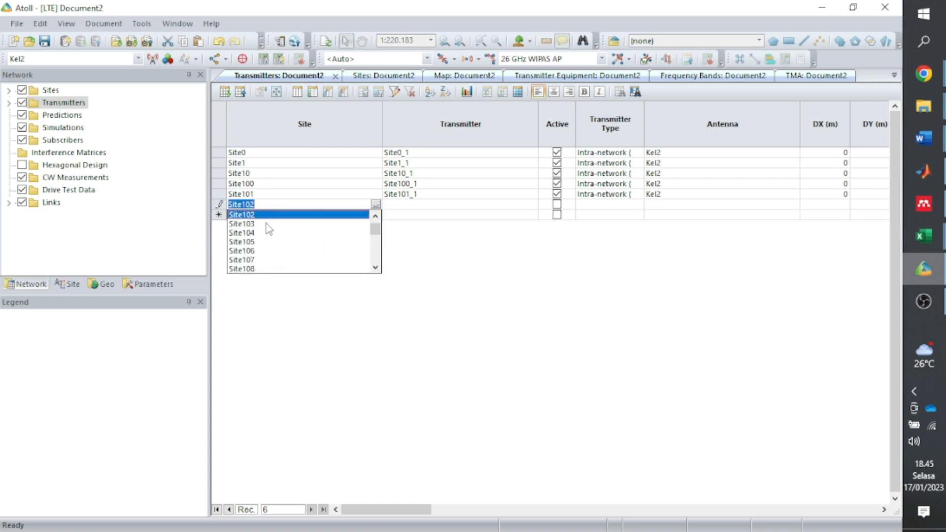
left_click(248, 226)
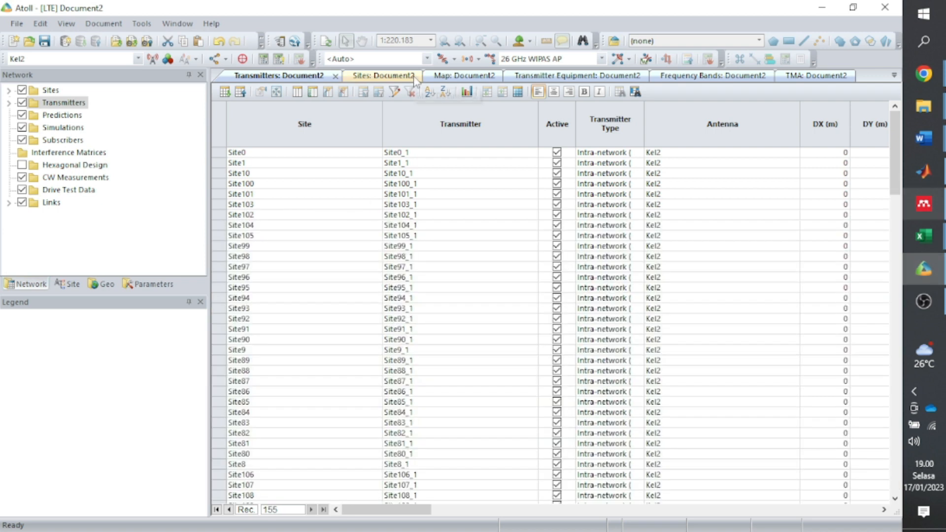
Return to the map and calculate the path loss matrices for all transmitters, saving the document as MU-MIMO in the Tubes' folder
left_click(463, 77)
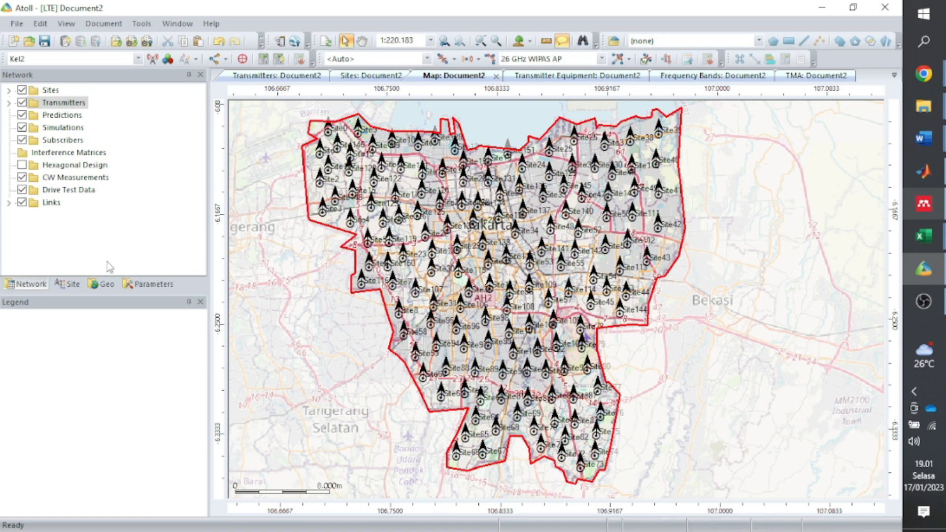
right_click(53, 102)
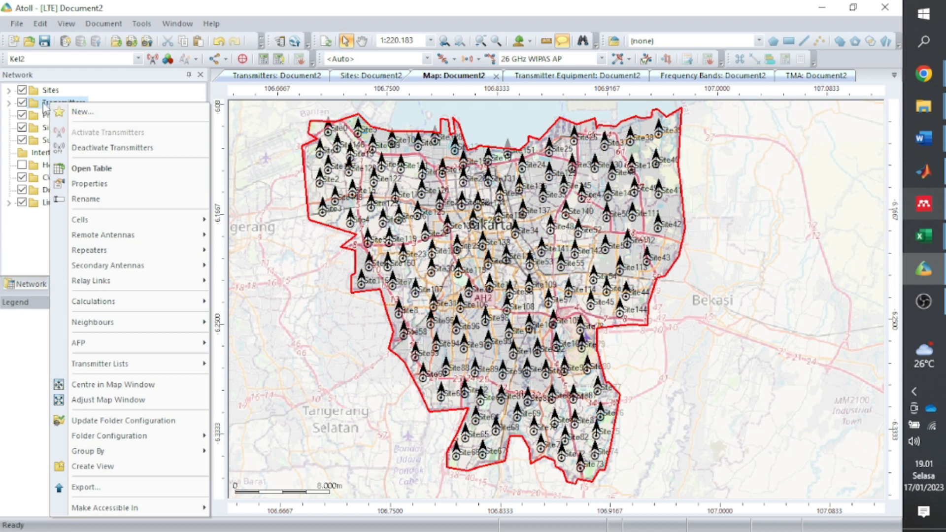
mouse_move(103, 301)
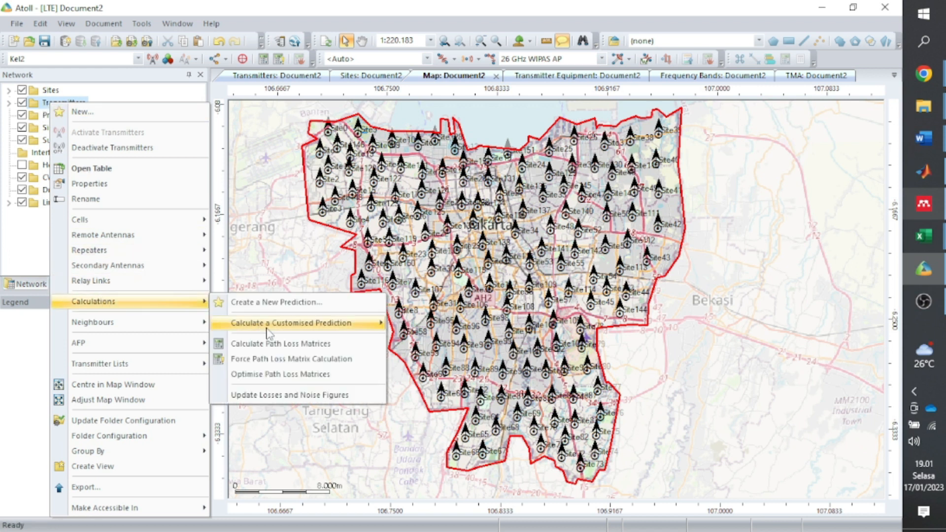
left_click(279, 344)
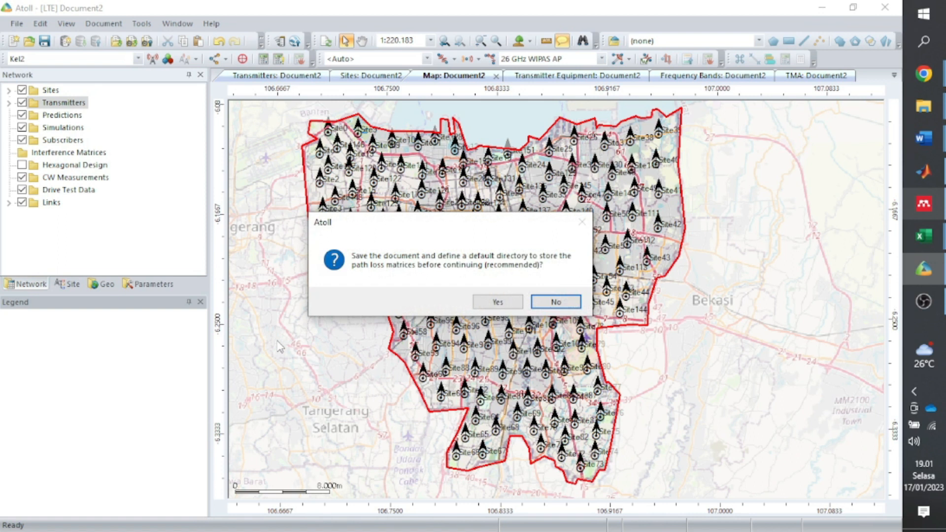
left_click(491, 302)
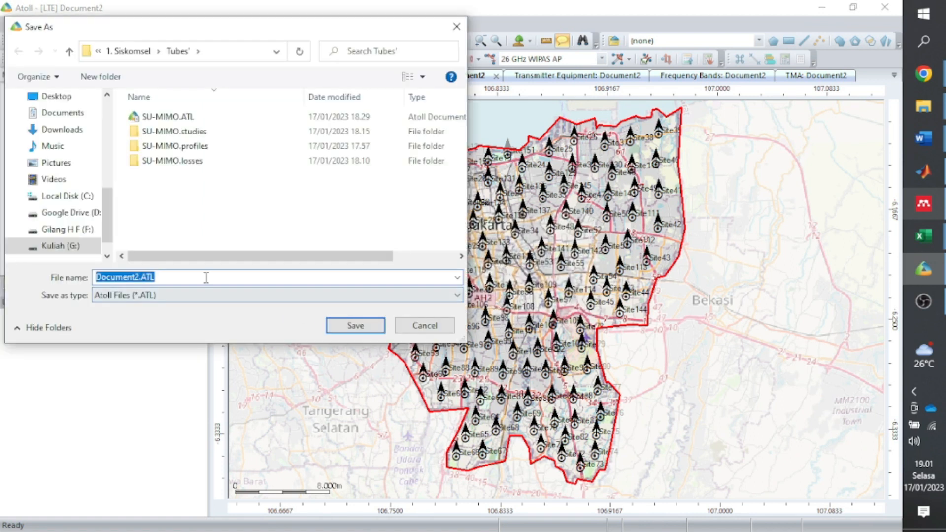
type("MU-MIMO")
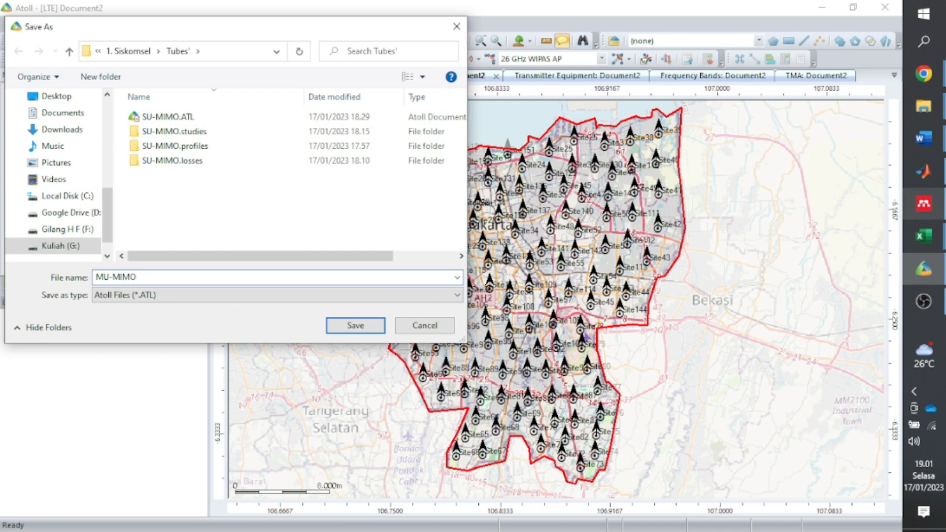
key("Return")
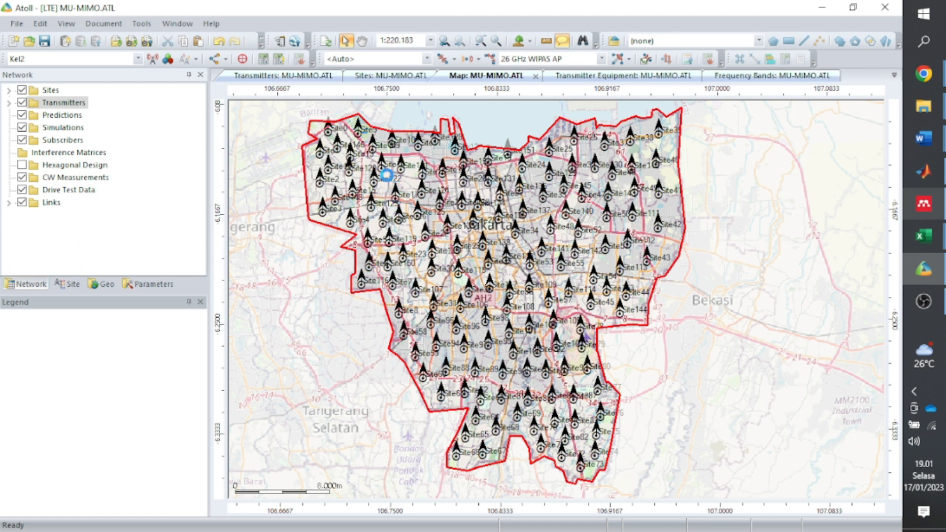
Expand the transmitter list and review the Transmitters table through to its extended propagation and hexagon radius columns
left_click(9, 103)
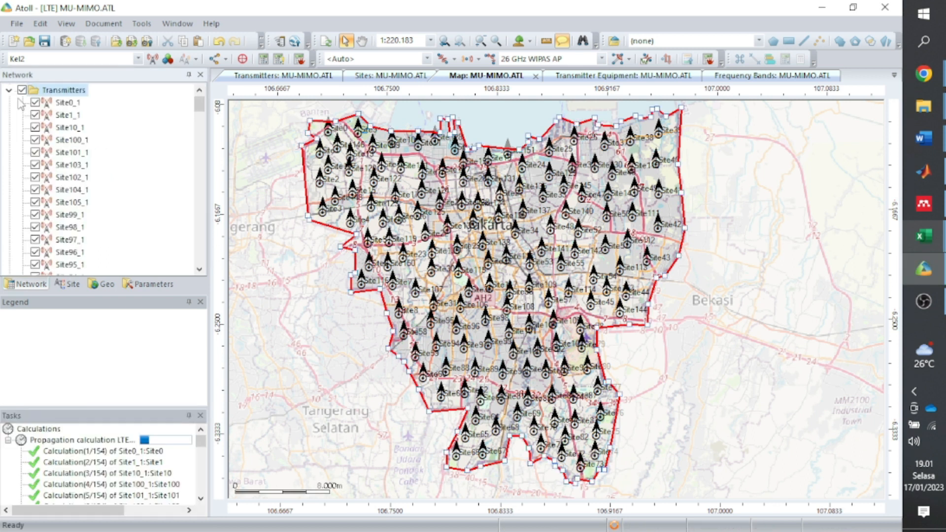
right_click(52, 90)
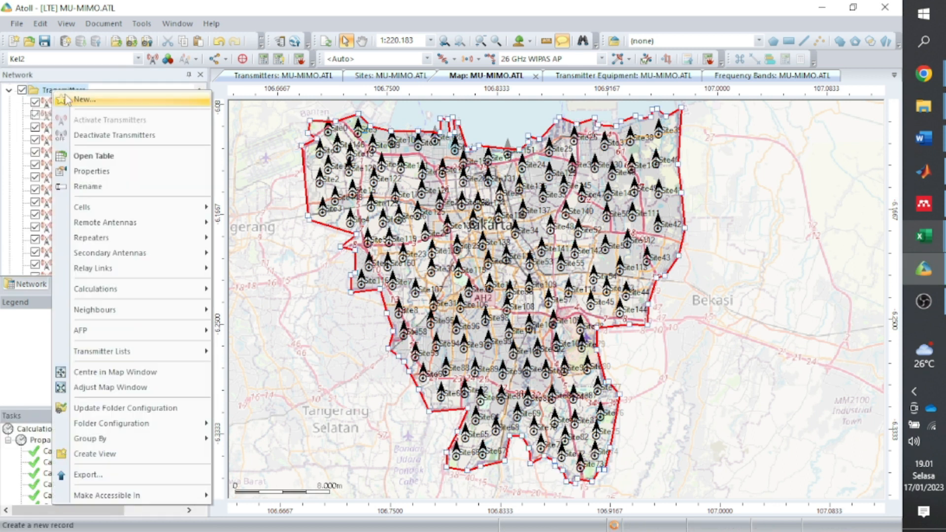
left_click(101, 157)
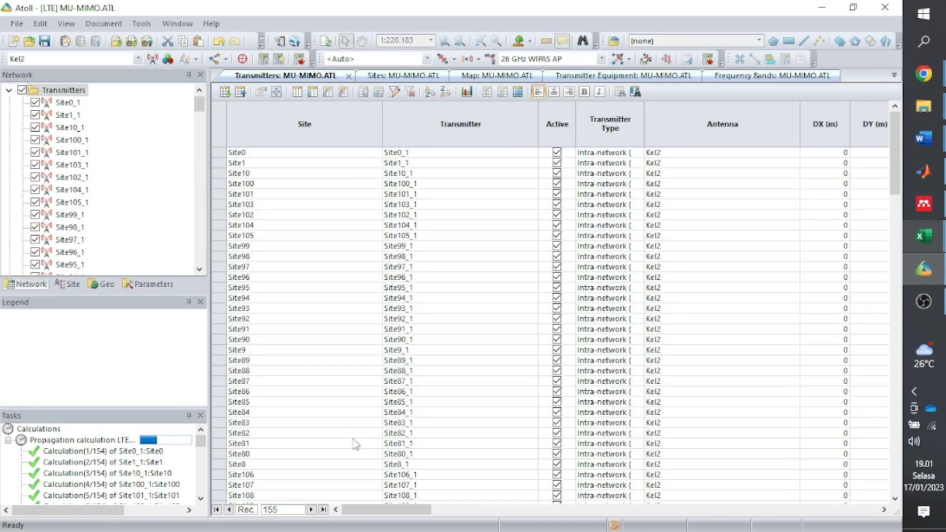
left_click_drag(396, 510, 855, 521)
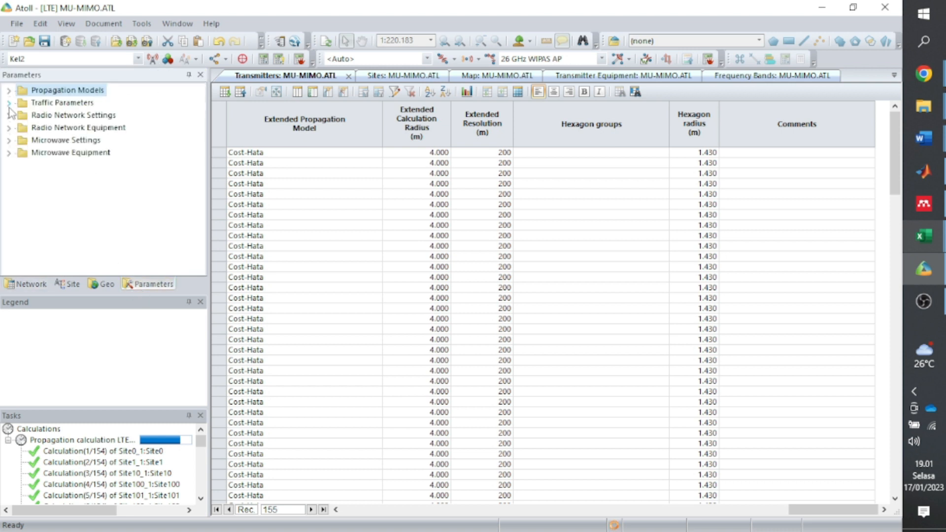
Review the general and neighbour settings of the Kel2 station template, then close its properties without changes
left_click(9, 103)
left_click(9, 104)
left_click(9, 115)
left_click(22, 128)
left_click(62, 252)
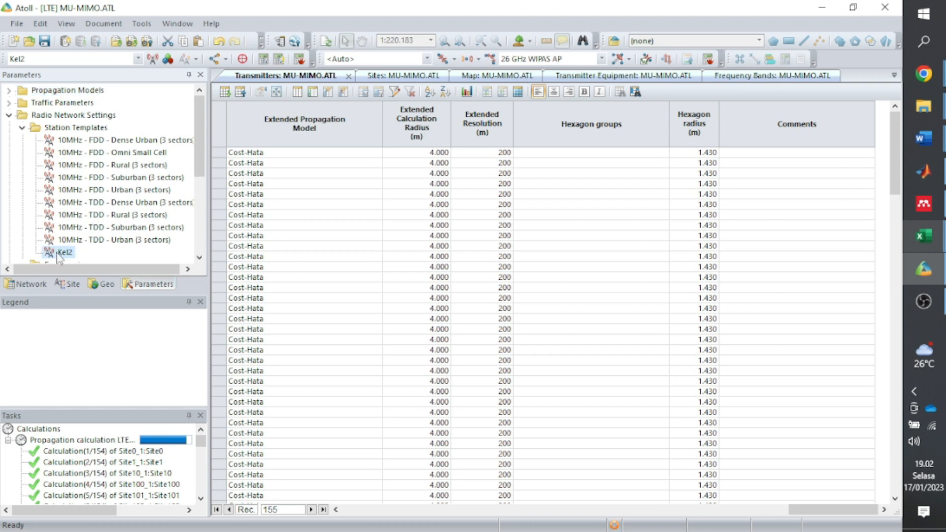
double_click(49, 258)
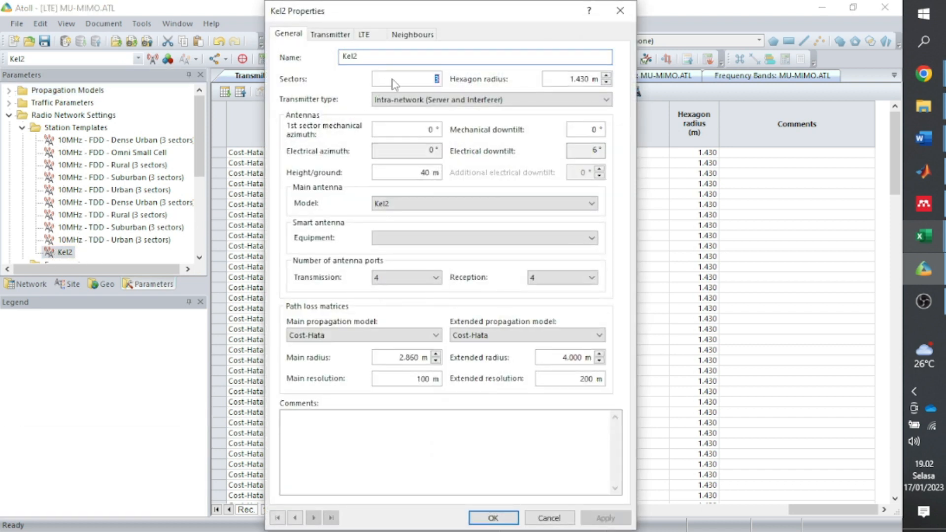
left_click(398, 35)
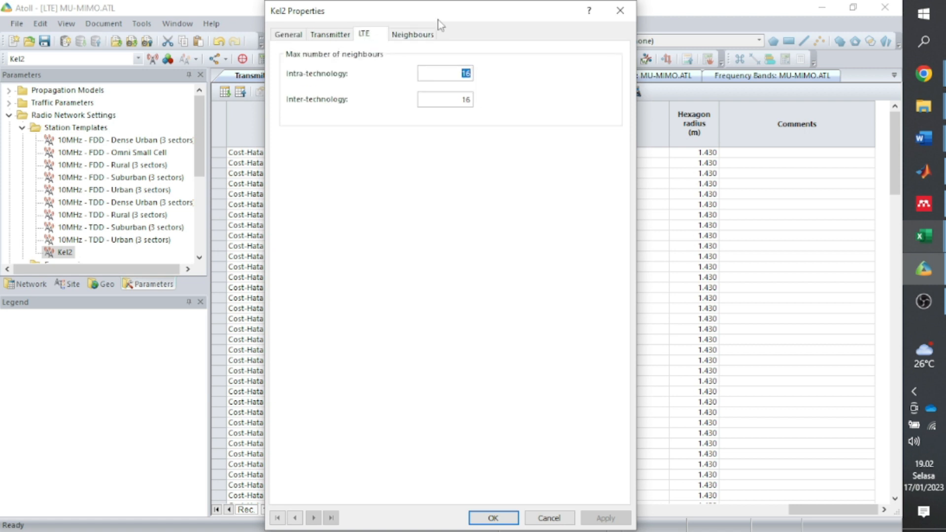
left_click(619, 10)
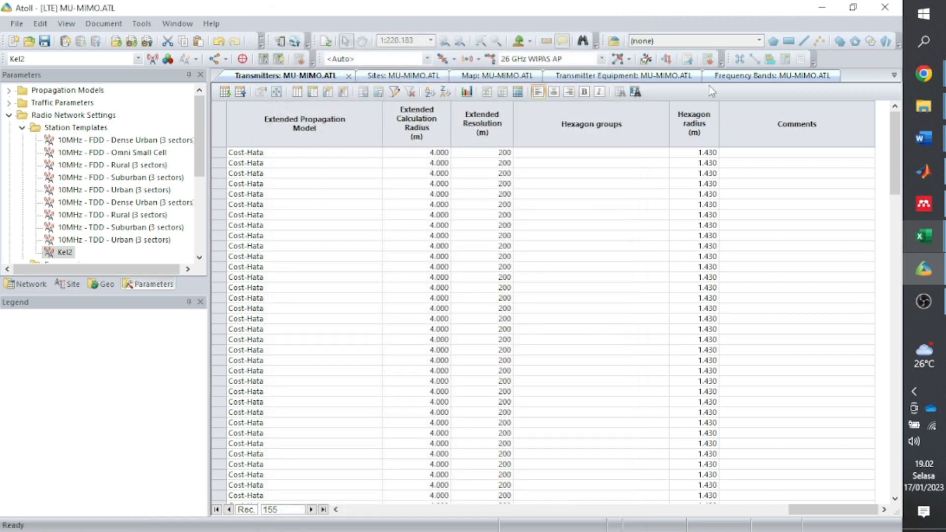
Return to the map, then create and calculate a Coverage by Signal Level (DL) prediction at 50 m resolution
left_click(463, 78)
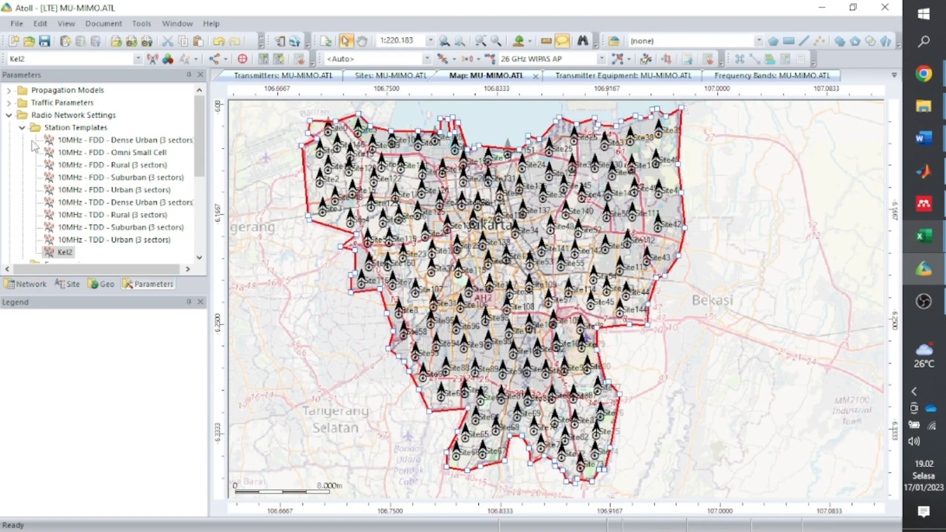
left_click(25, 284)
left_click(9, 90)
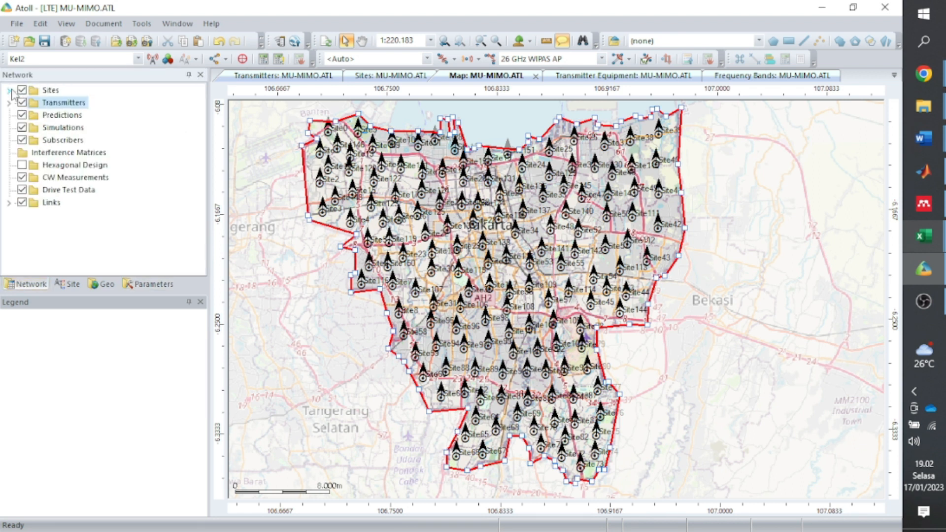
right_click(49, 117)
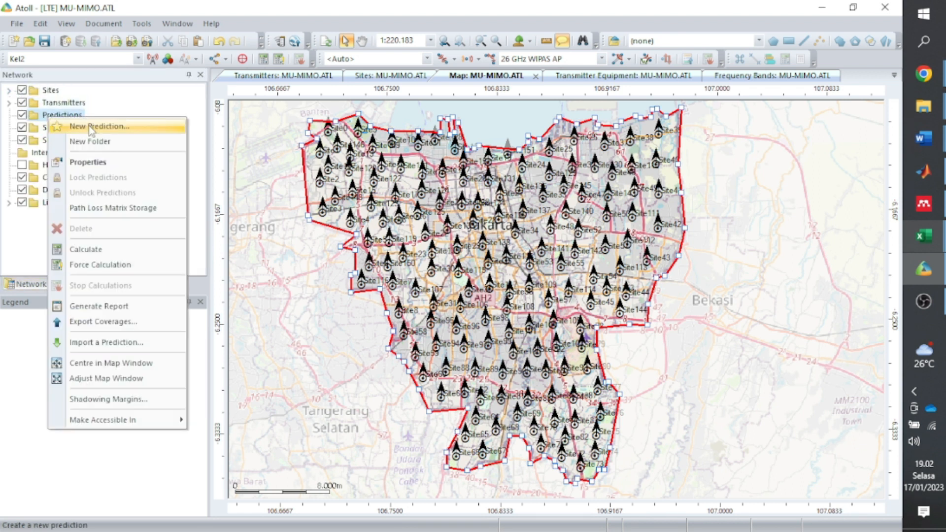
left_click(93, 127)
left_click(381, 215)
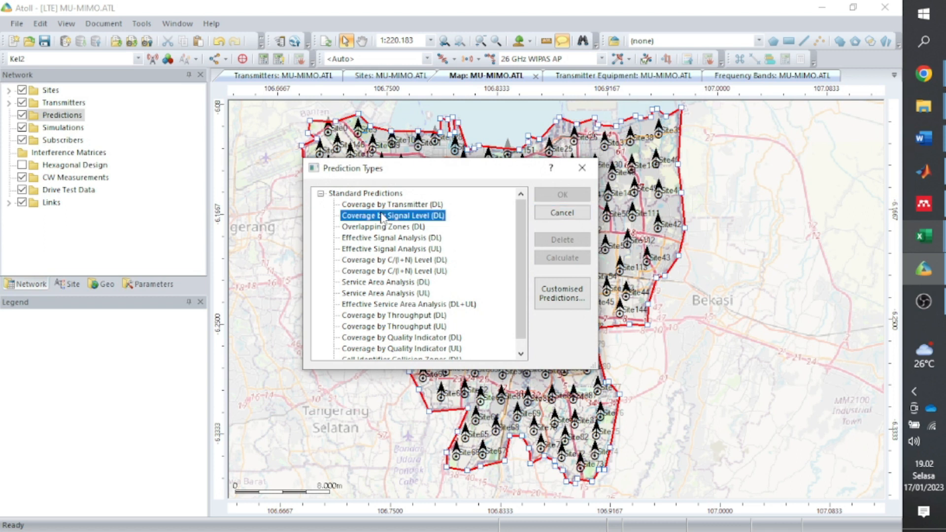
left_click(562, 194)
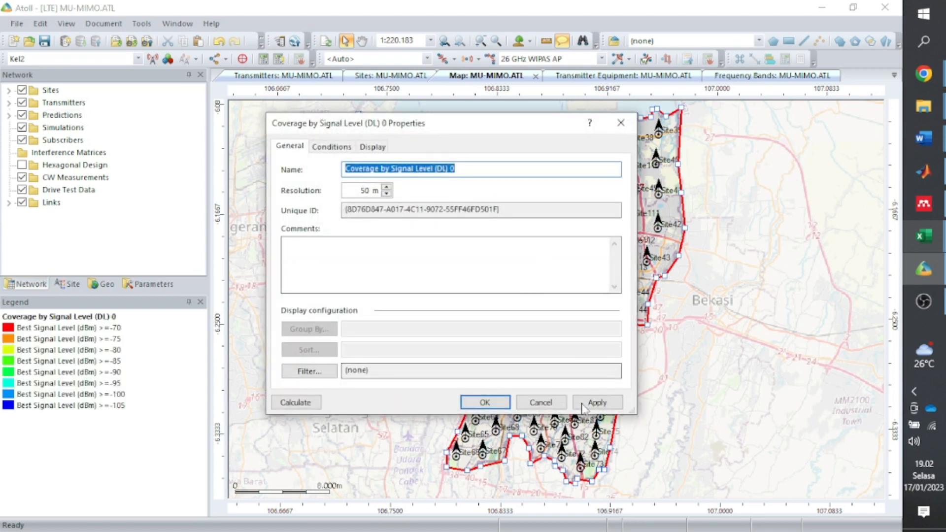
left_click(597, 403)
left_click(295, 402)
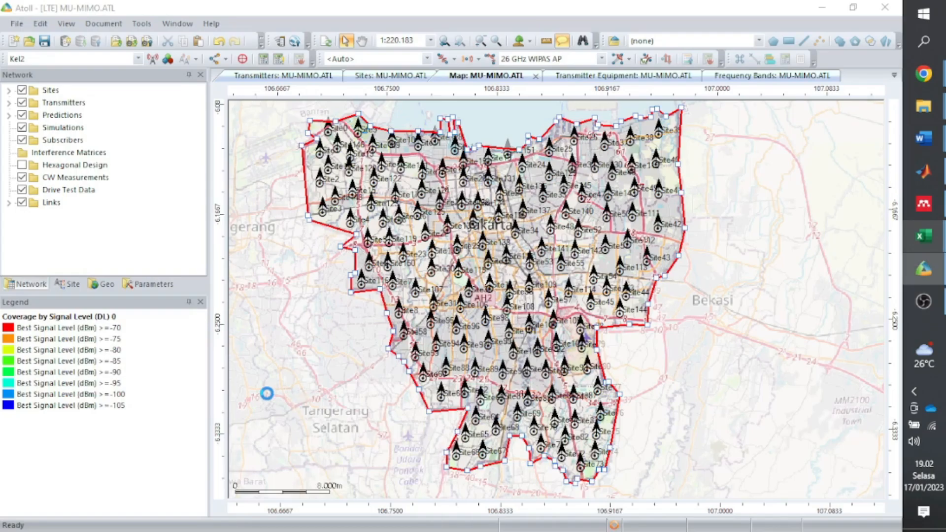
Examine the histogram and mean signal level statistics of the Coverage by Signal Level (DL) prediction
left_click(8, 116)
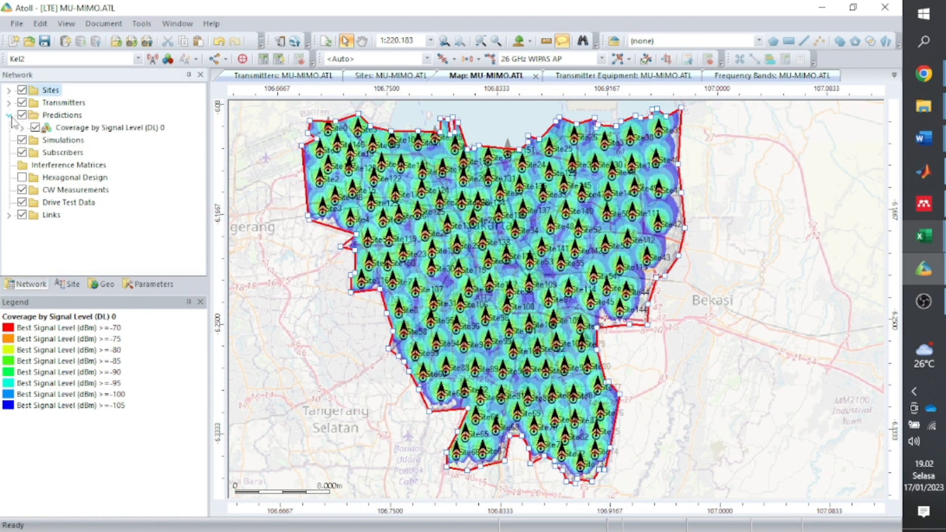
right_click(69, 128)
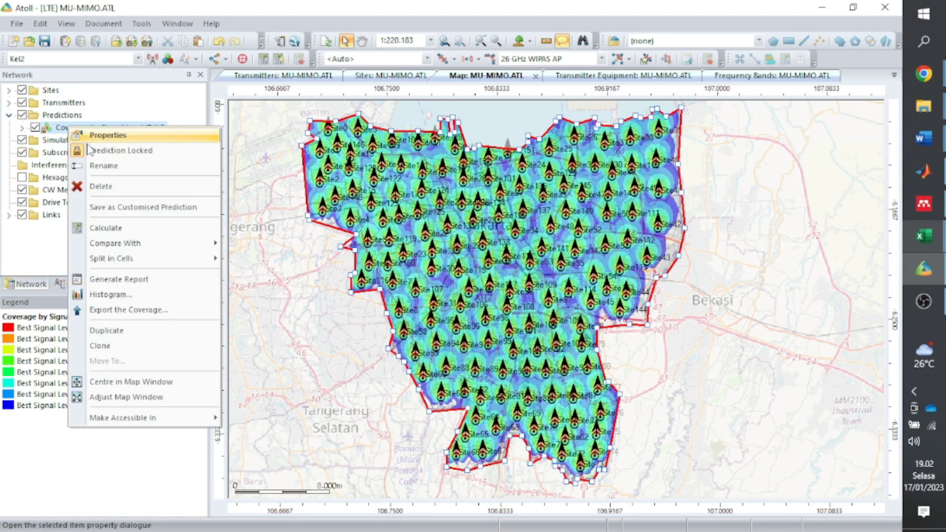
left_click(135, 294)
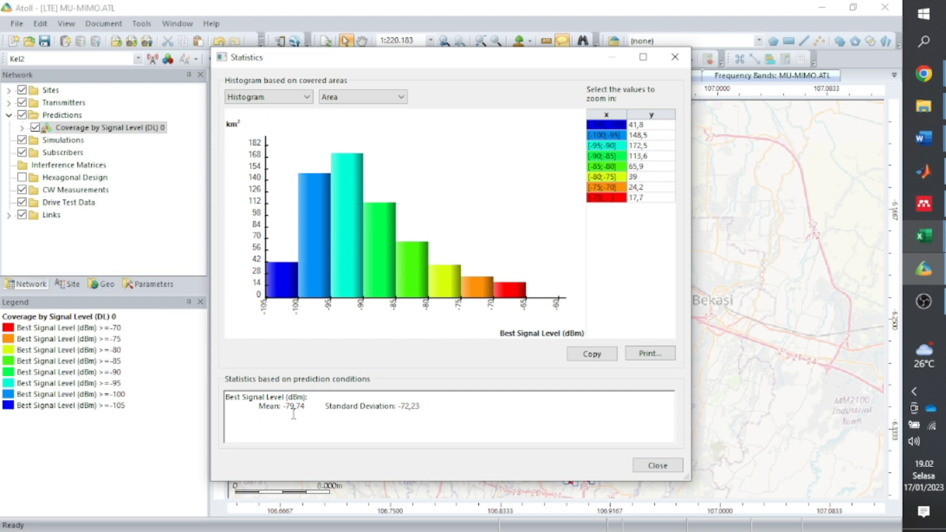
left_click_drag(306, 407, 284, 413)
left_click(659, 466)
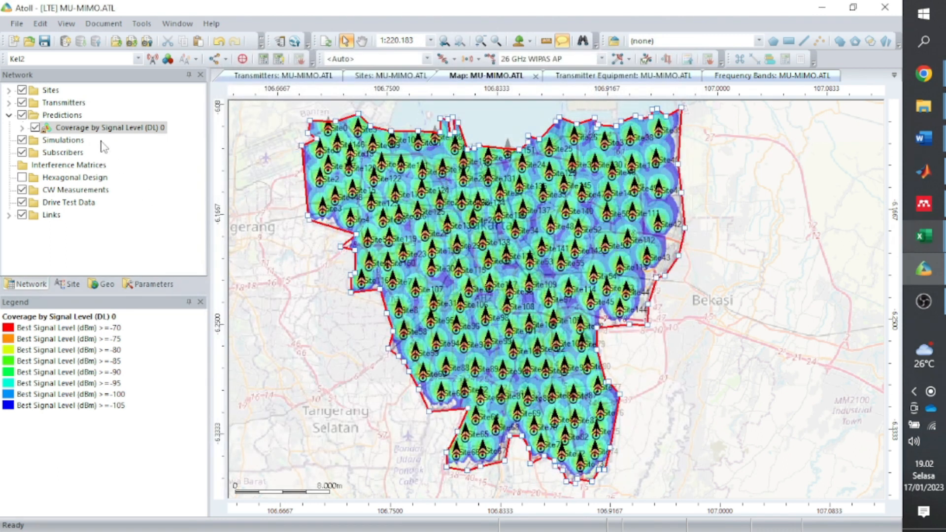
Create a new Effective Signal Analysis (DL) prediction
right_click(71, 116)
left_click(100, 127)
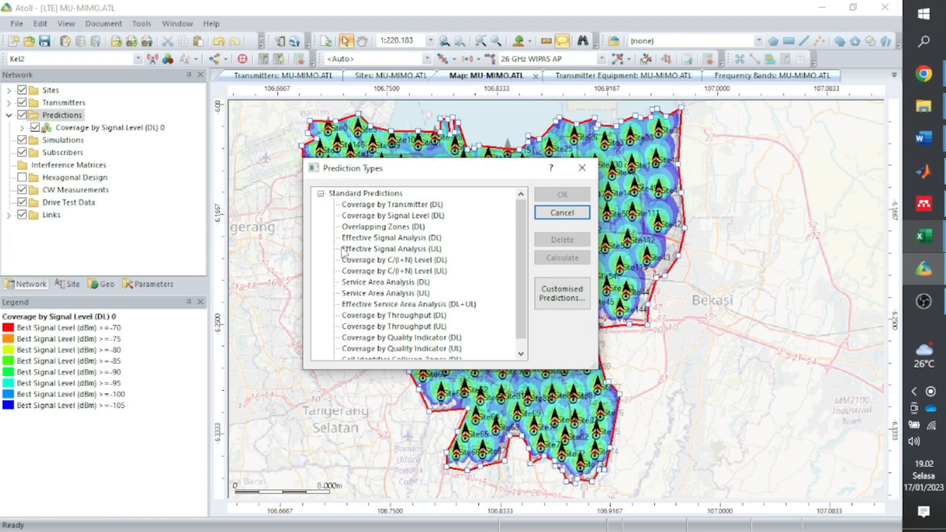
left_click(375, 239)
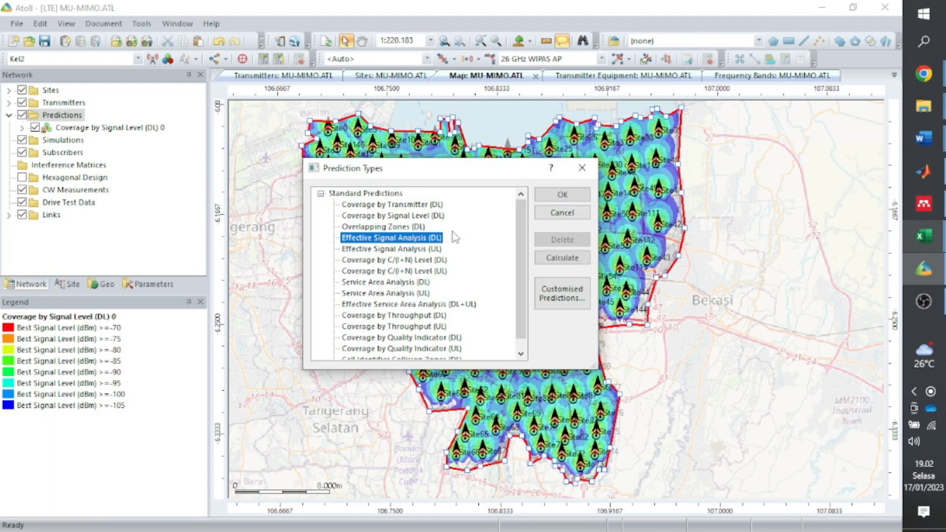
left_click(556, 195)
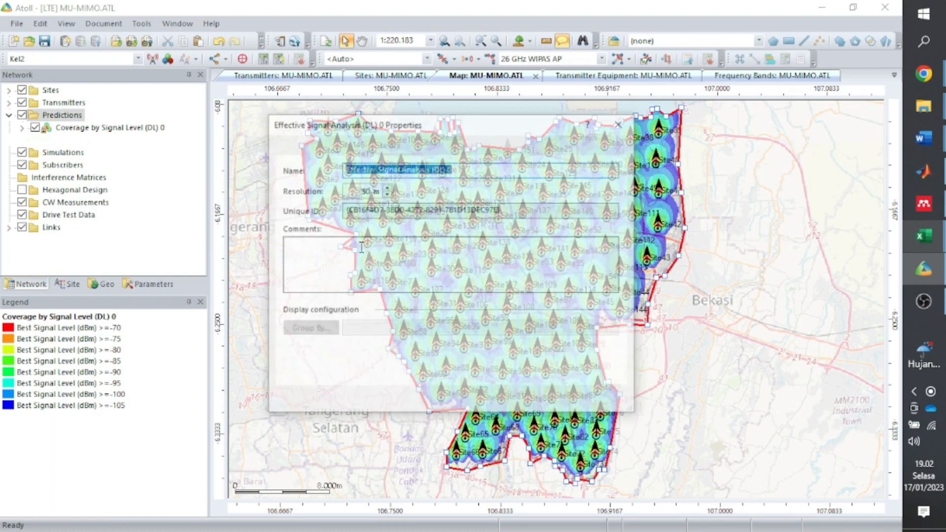
Load the Range-RSRP (1).cfg display configuration from the drive-download folder in Downloads and calculate the Effective Signal Analysis (DL) prediction
left_click(372, 146)
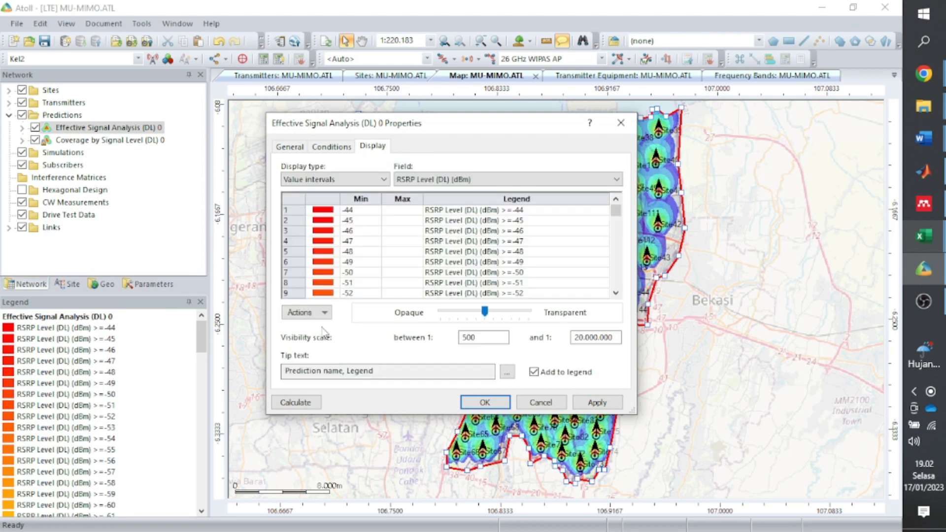
left_click(305, 312)
mouse_move(342, 451)
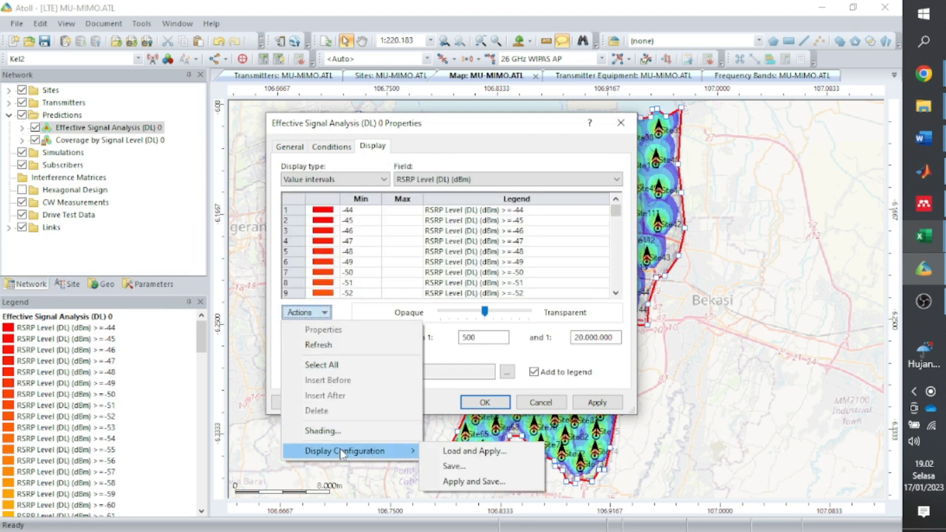
left_click(439, 452)
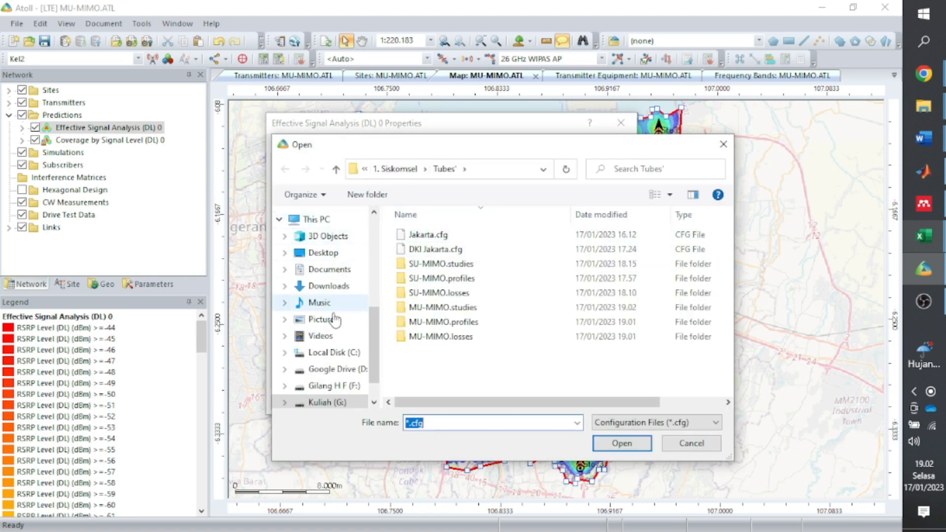
left_click(332, 288)
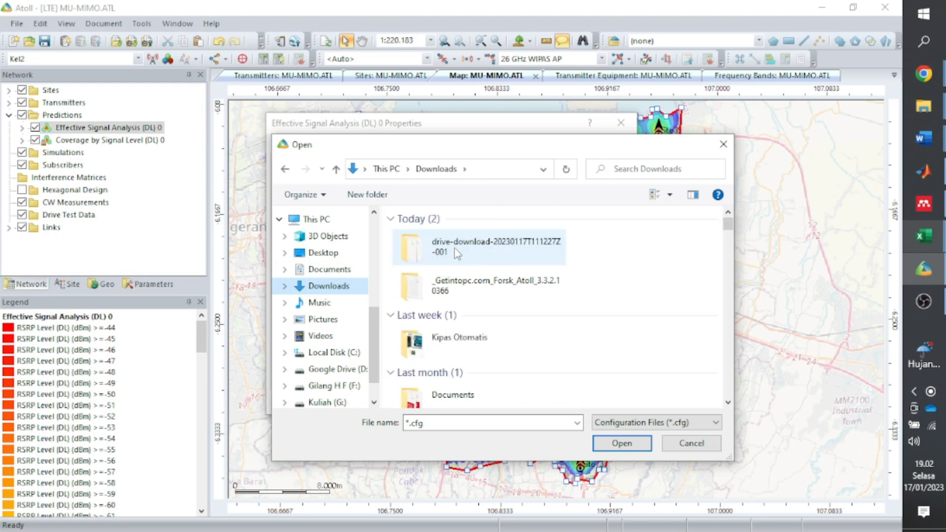
double_click(458, 242)
left_click(459, 239)
left_click(598, 440)
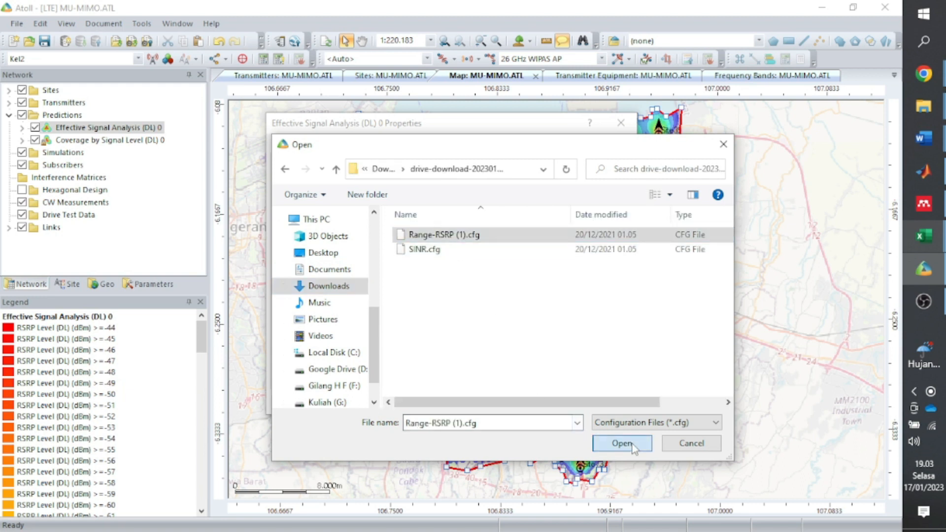
left_click(602, 403)
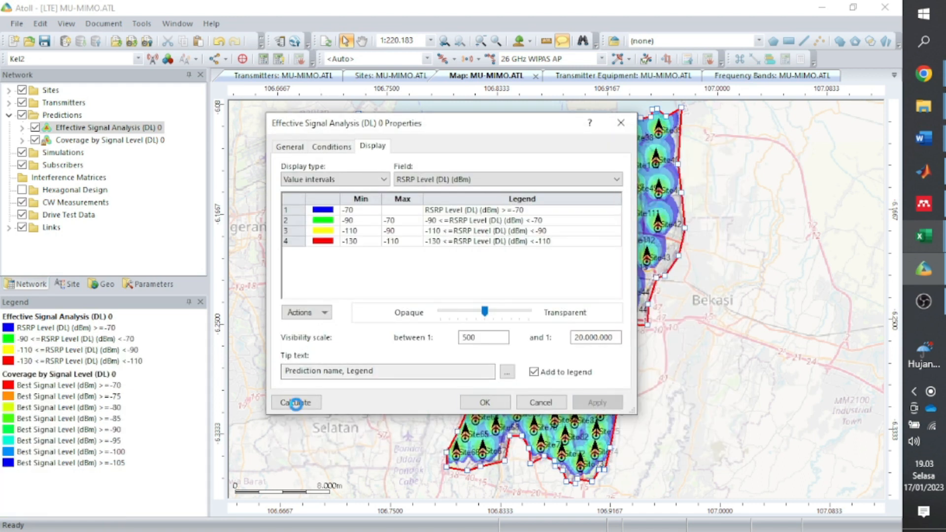
left_click(295, 403)
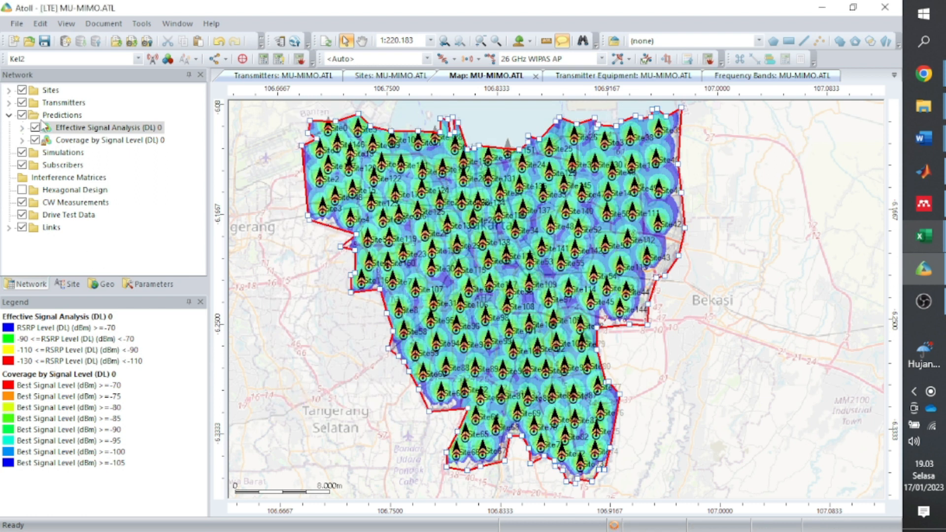
Hide the Coverage by Signal Level (DL) layer and examine the RSRP histogram of the Effective Signal Analysis (DL) prediction
left_click(35, 140)
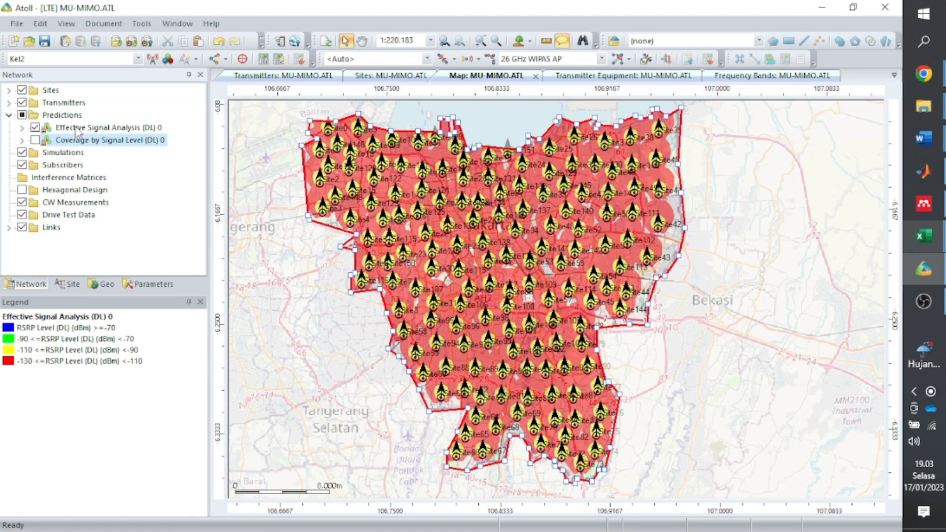
left_click(78, 129)
right_click(78, 130)
left_click(162, 294)
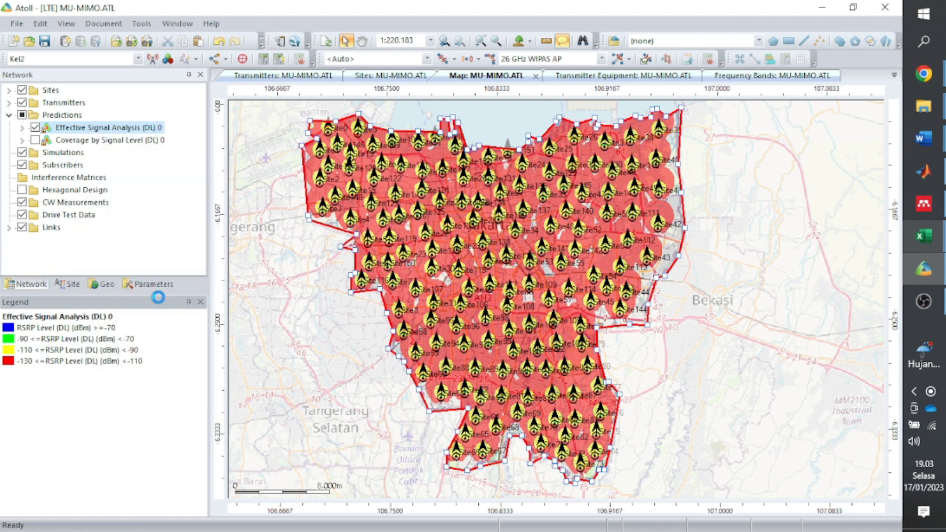
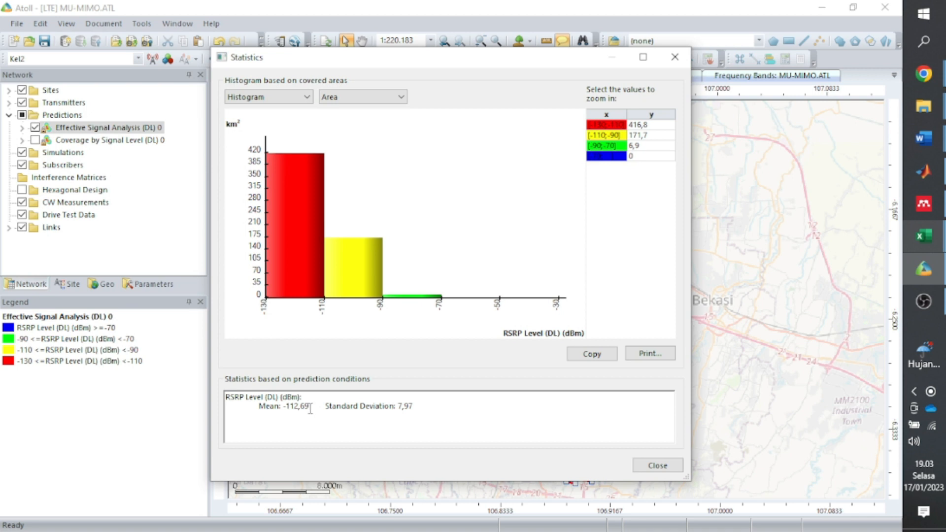
left_click(657, 466)
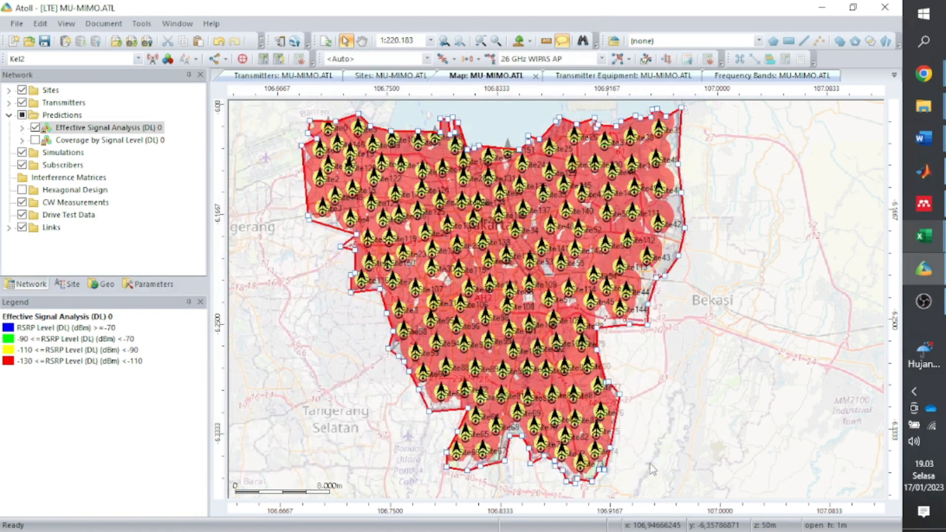
Hide the Effective Signal Analysis (DL) layer and create a Coverage by C/(I+N) Level (DL) prediction
left_click(37, 127)
right_click(55, 116)
left_click(63, 122)
left_click(380, 261)
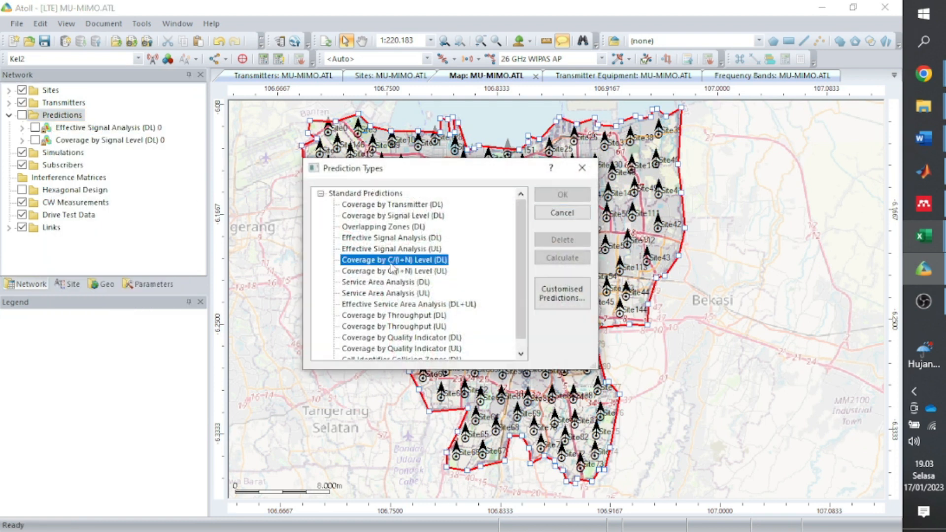
left_click(555, 194)
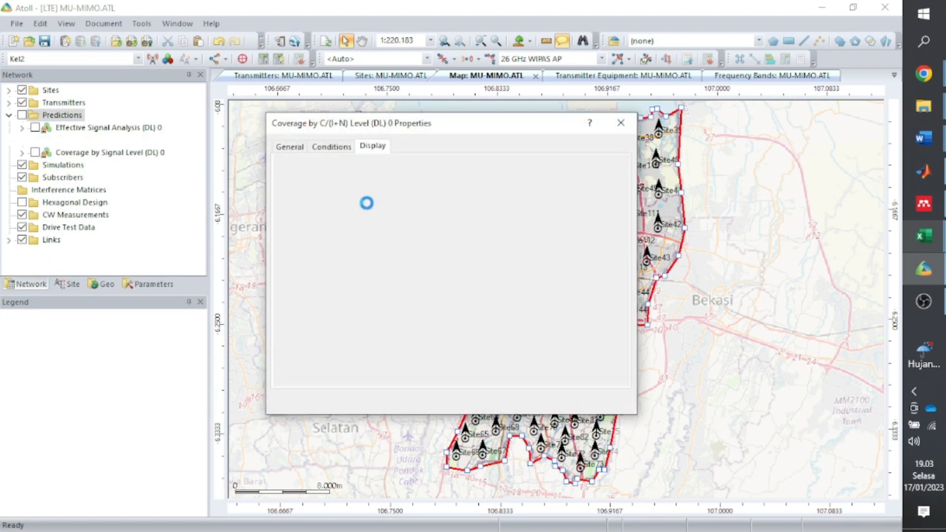
Load the SINR.cfg display configuration for the C/(I+N) prediction, apply it and calculate the prediction
left_click(323, 312)
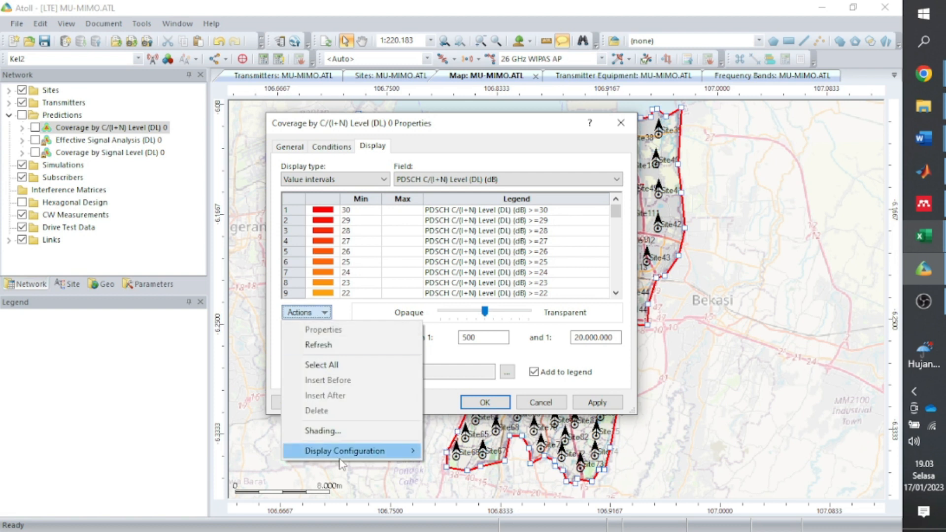
left_click(458, 450)
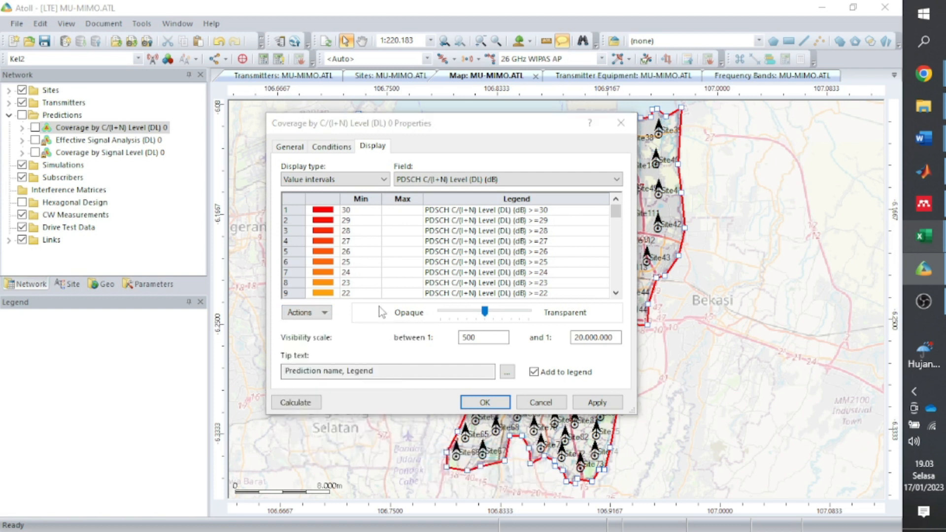
left_click(434, 252)
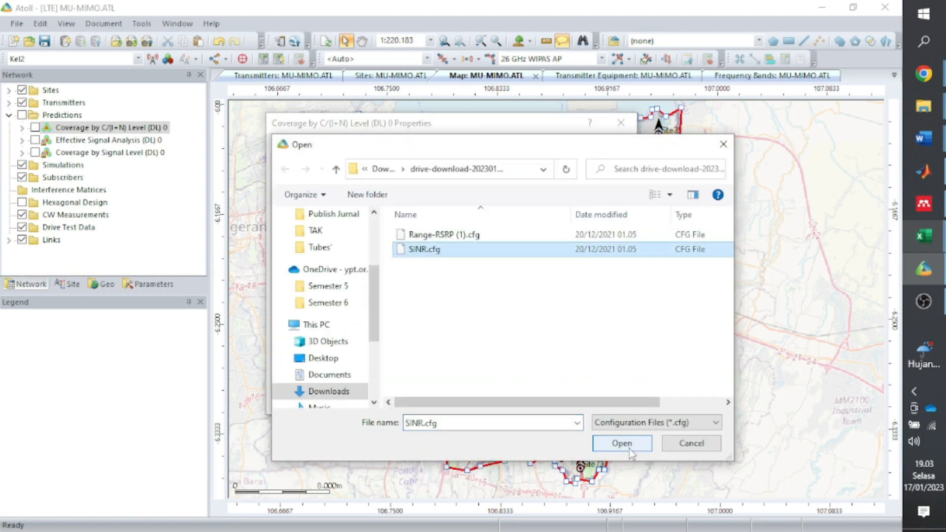
left_click(601, 444)
left_click(597, 403)
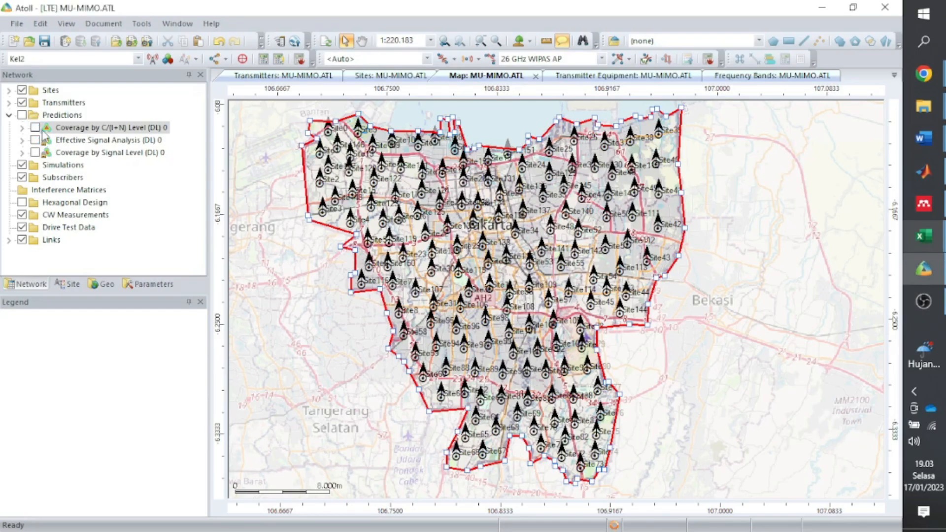
Show the Coverage by C/(I+N) Level (DL) layer on the map and examine its histogram and statistics
left_click(36, 127)
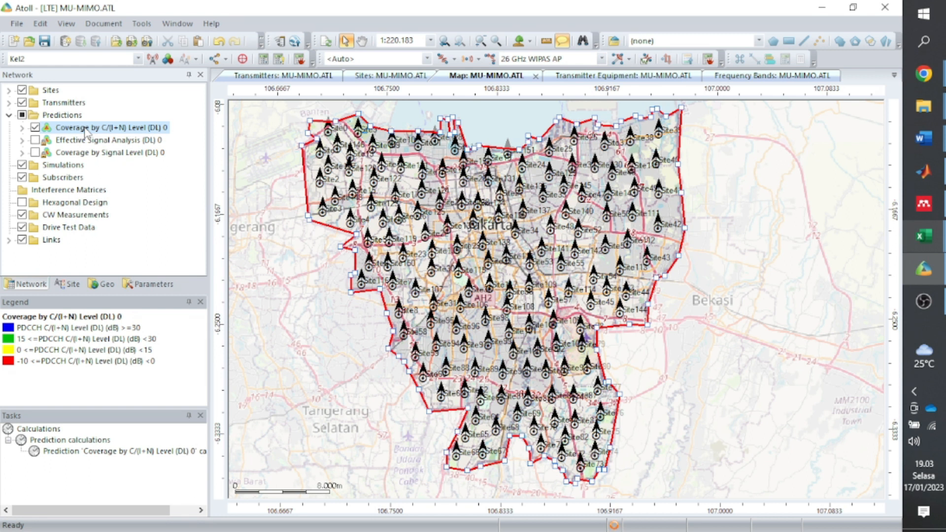
right_click(85, 129)
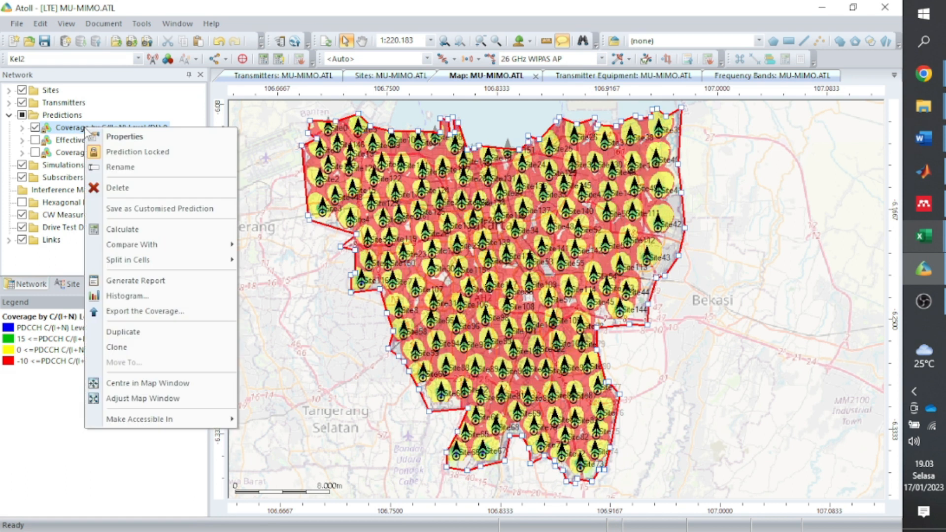
left_click(146, 296)
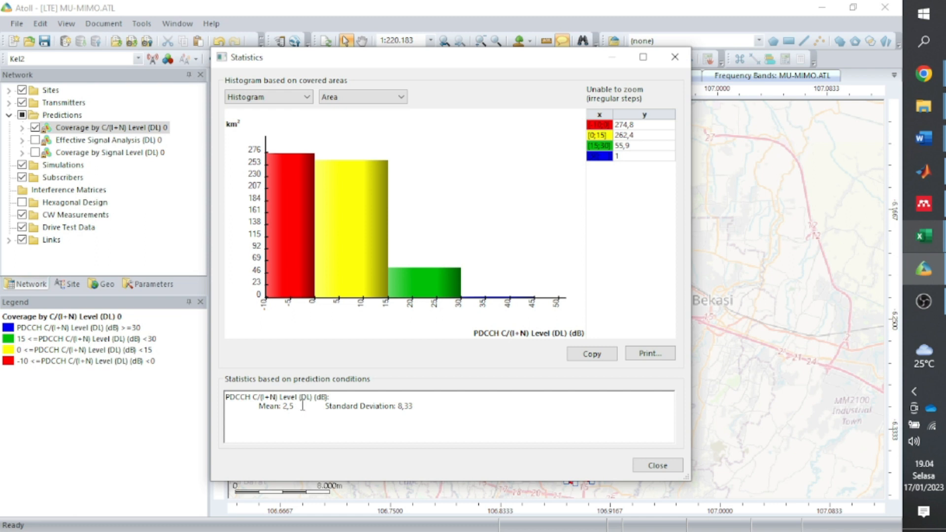
left_click(657, 465)
Hide the C/(I+N) coverage layer and create a Coverage by Throughput (DL) prediction
left_click(35, 128)
right_click(54, 115)
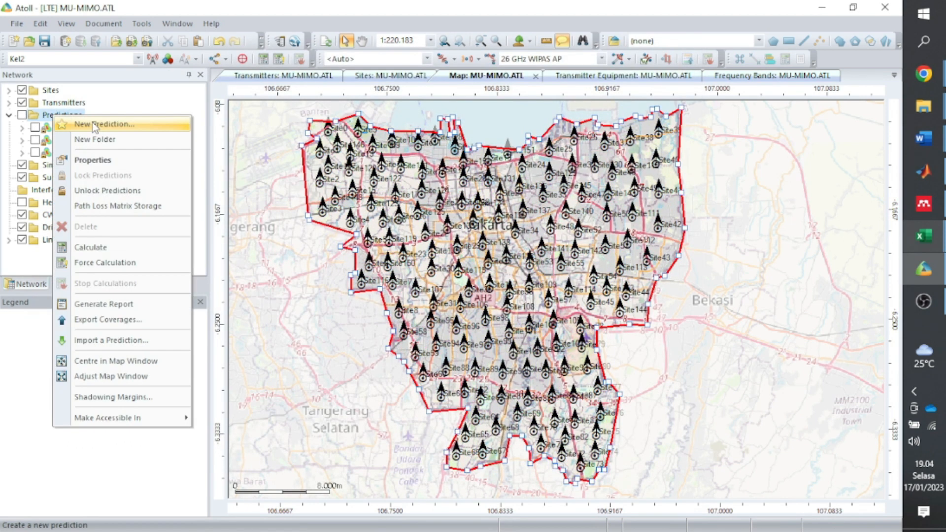
left_click(95, 126)
left_click(394, 315)
left_click(563, 194)
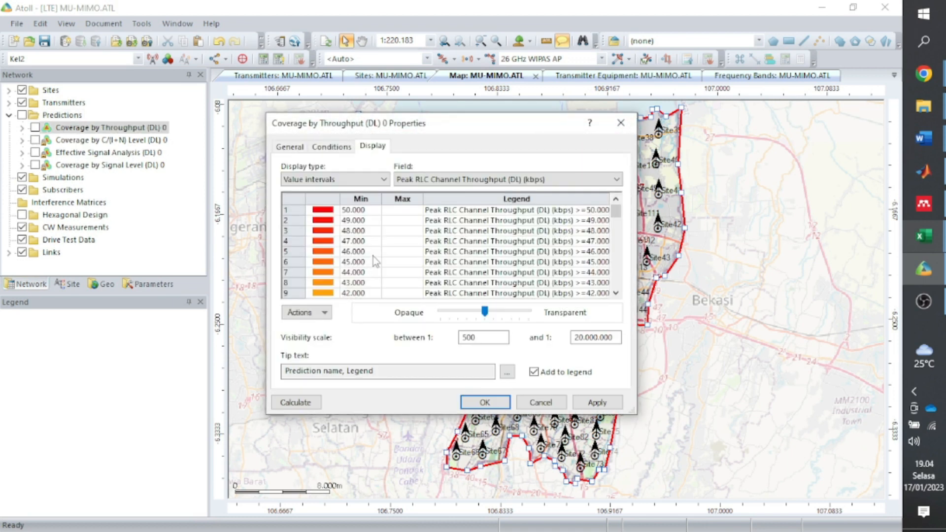
Calculate the Coverage by Throughput (DL) prediction and show its layer on the map
left_click(311, 403)
left_click(35, 128)
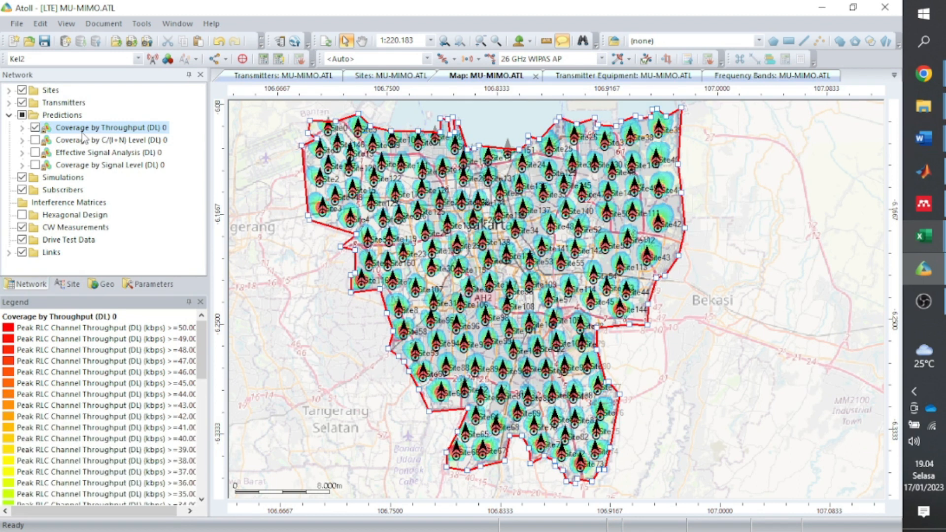
Examine the histogram and statistics of the Coverage by Throughput (DL) prediction and hide its layer
right_click(83, 134)
left_click(125, 298)
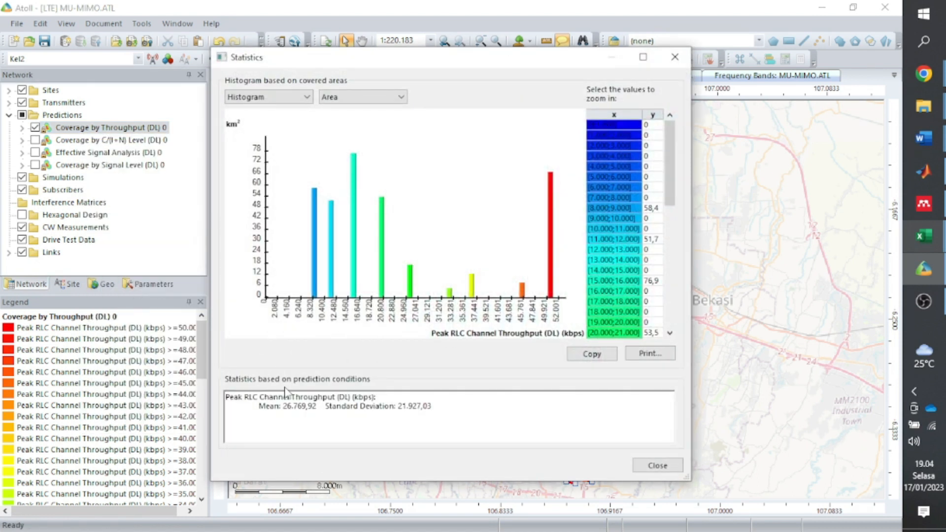
left_click_drag(261, 411, 312, 410)
left_click(657, 465)
left_click(35, 128)
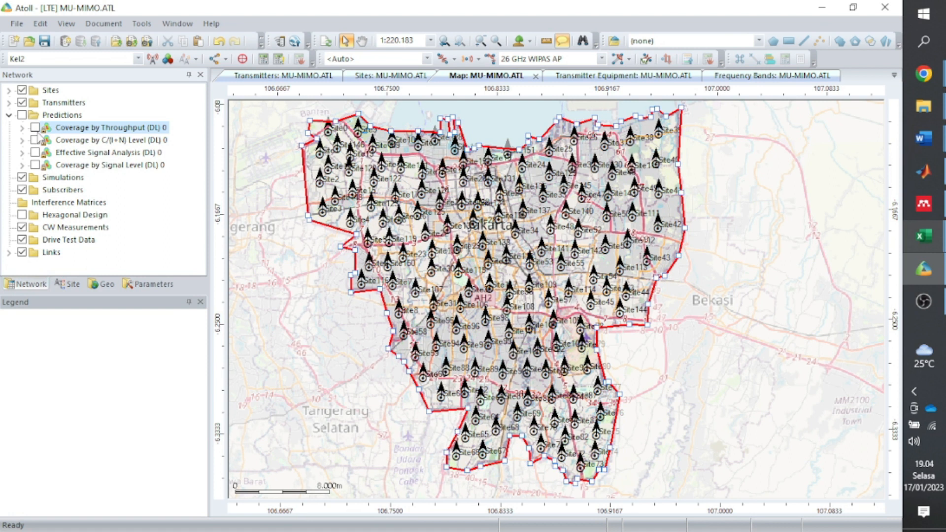
View the throughput, C/(I+N), effective signal and signal level predictions together on the map, and hide all four layers again
left_click(35, 128)
left_click(35, 140)
left_click(35, 152)
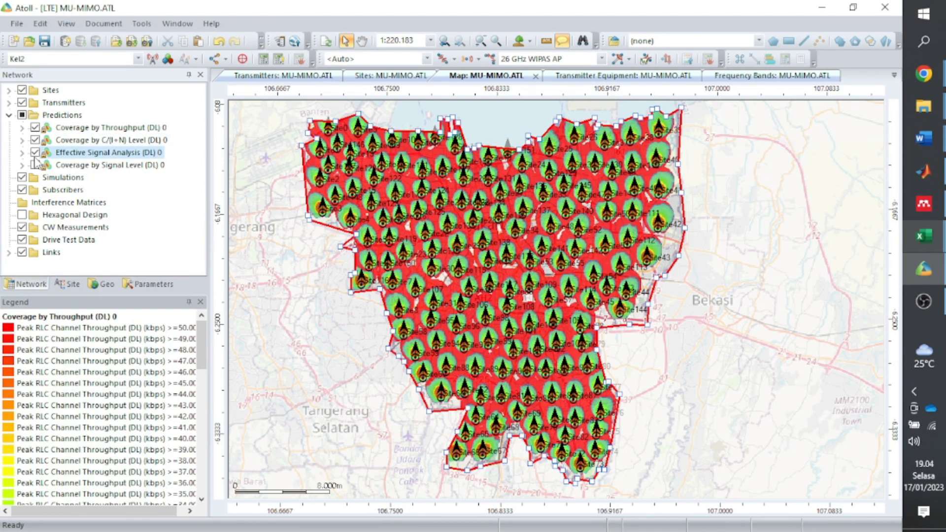
left_click(35, 165)
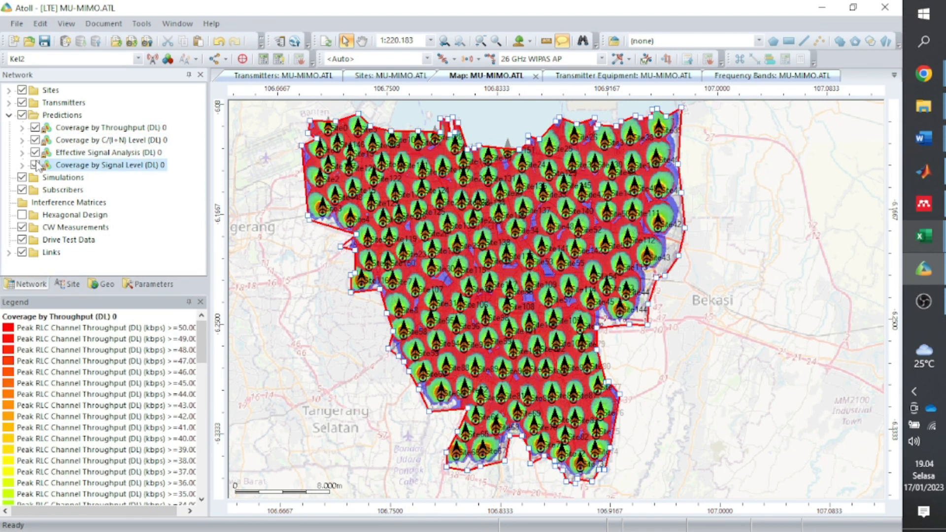
left_click(35, 165)
left_click(35, 152)
left_click(35, 140)
left_click(34, 128)
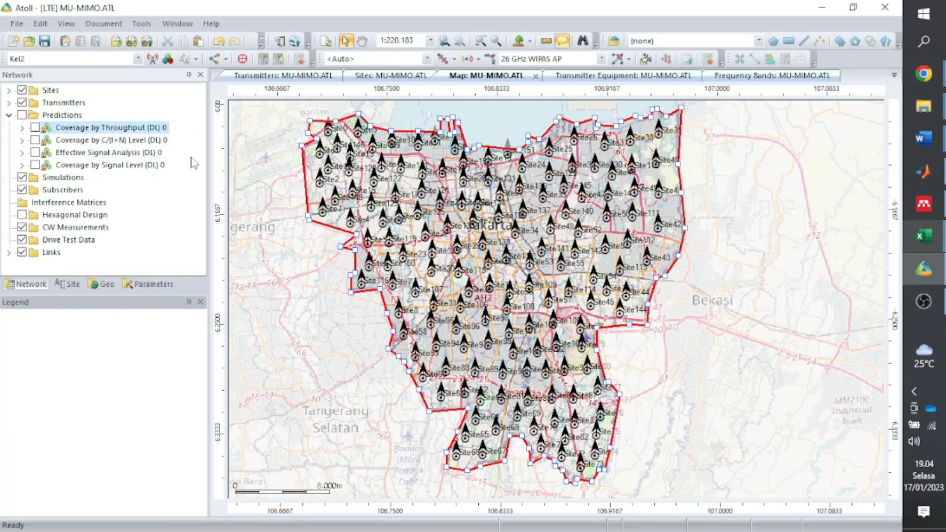